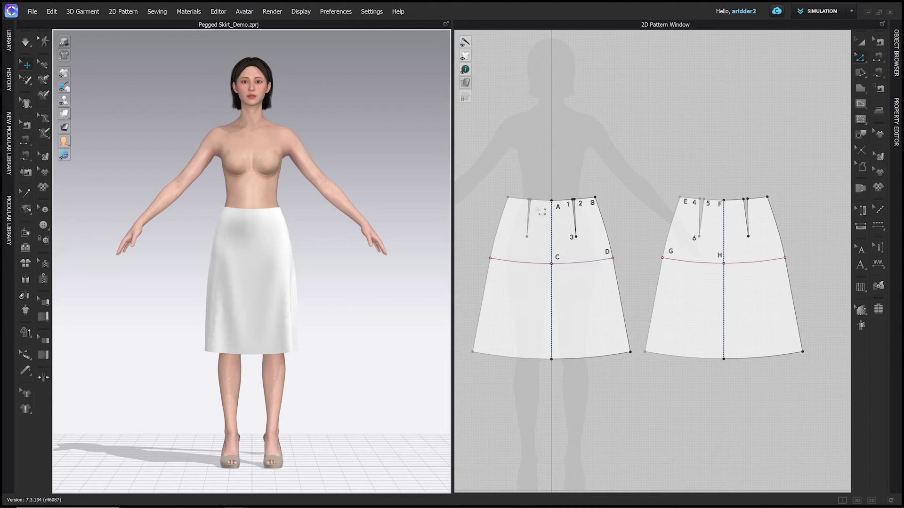
# Step: Check the front side seam below the hip and the front and back waistline segments, then examine both skirt pattern pieces
pyautogui.click(623, 287)
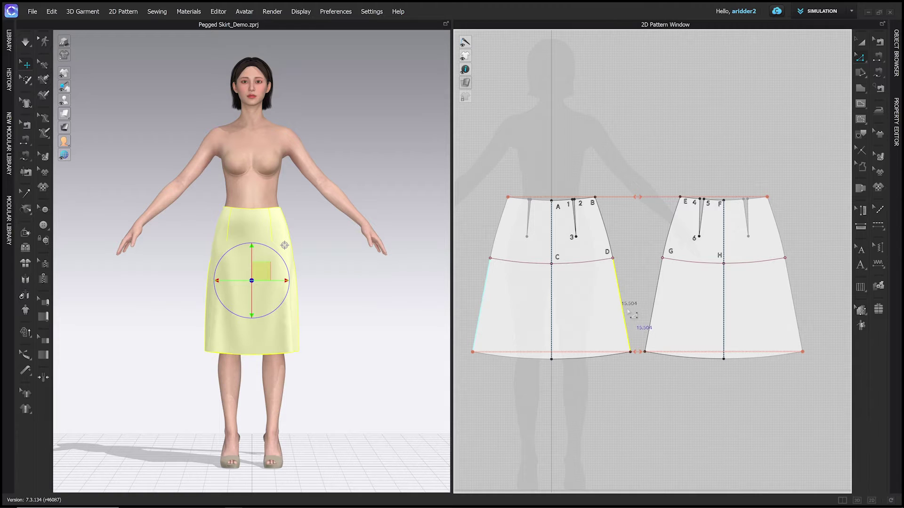
pyautogui.click(571, 207)
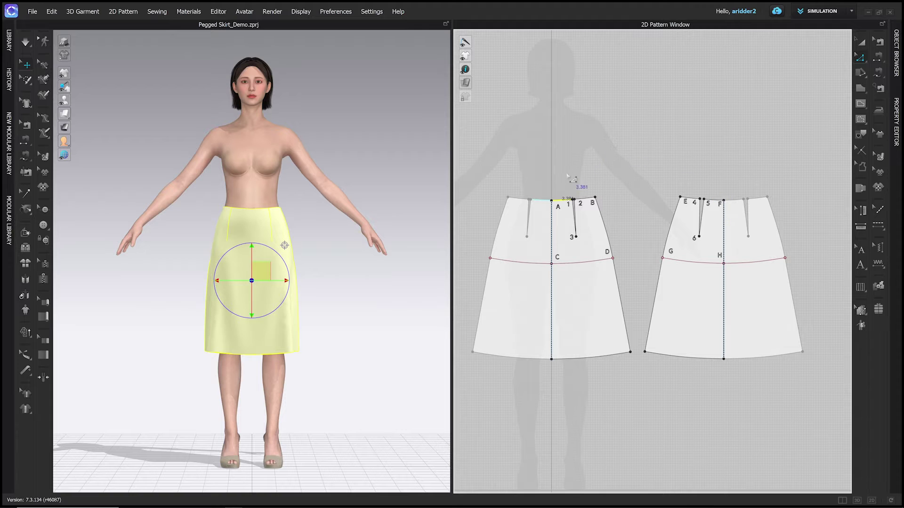
pyautogui.keyDown('shift'); pyautogui.click(591, 205); pyautogui.keyUp('shift')
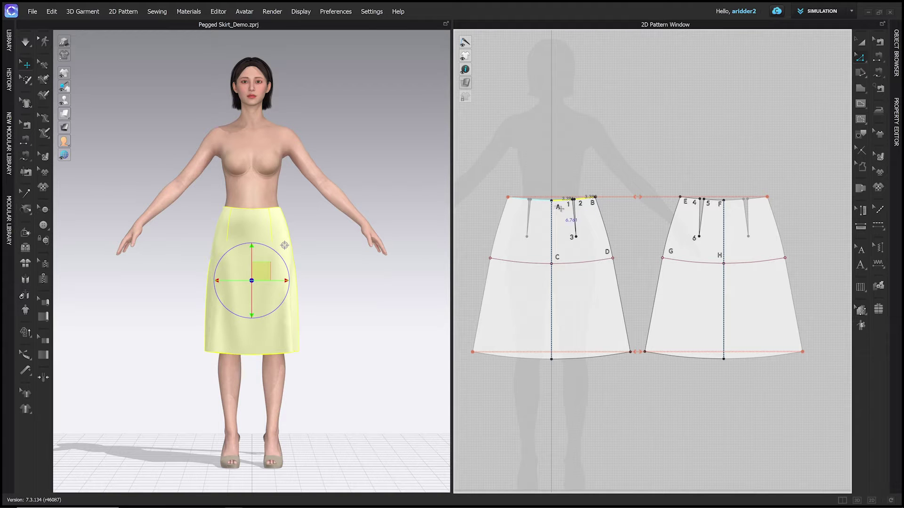
pyautogui.keyDown('shift'); pyautogui.click(690, 198); pyautogui.keyUp('shift')
pyautogui.keyDown('shift'); pyautogui.click(715, 200); pyautogui.keyUp('shift')
pyautogui.click(632, 166)
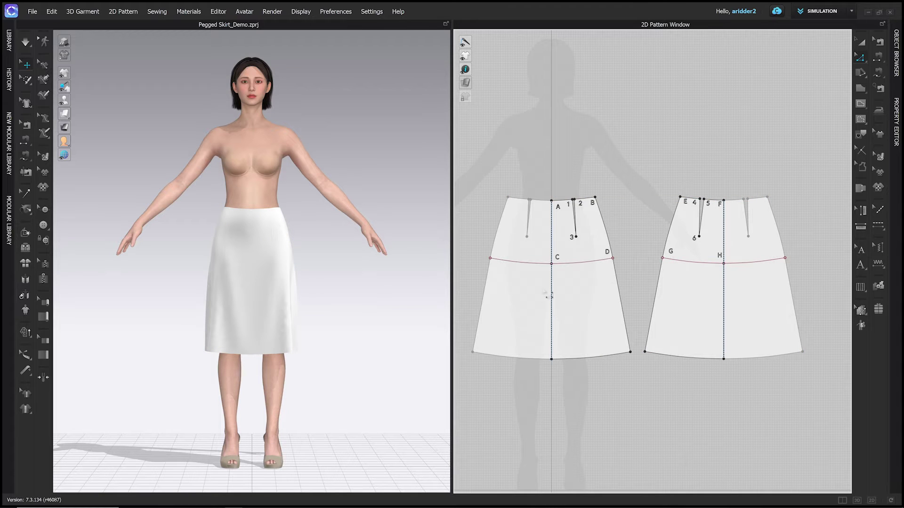
pyautogui.click(575, 290)
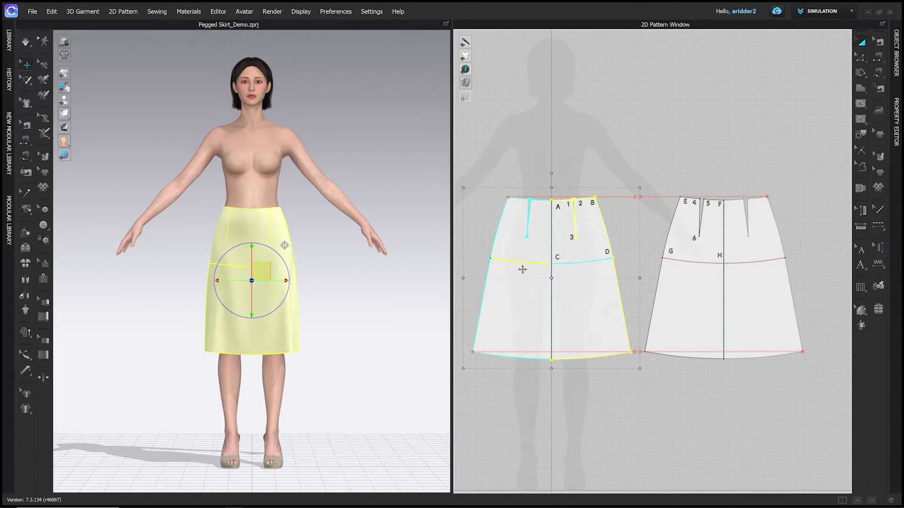
pyautogui.click(705, 294)
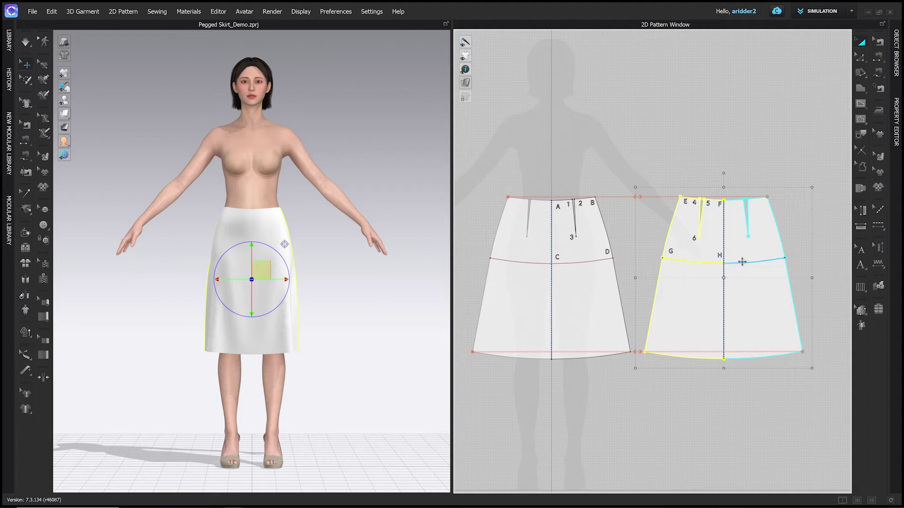
pyautogui.click(608, 141)
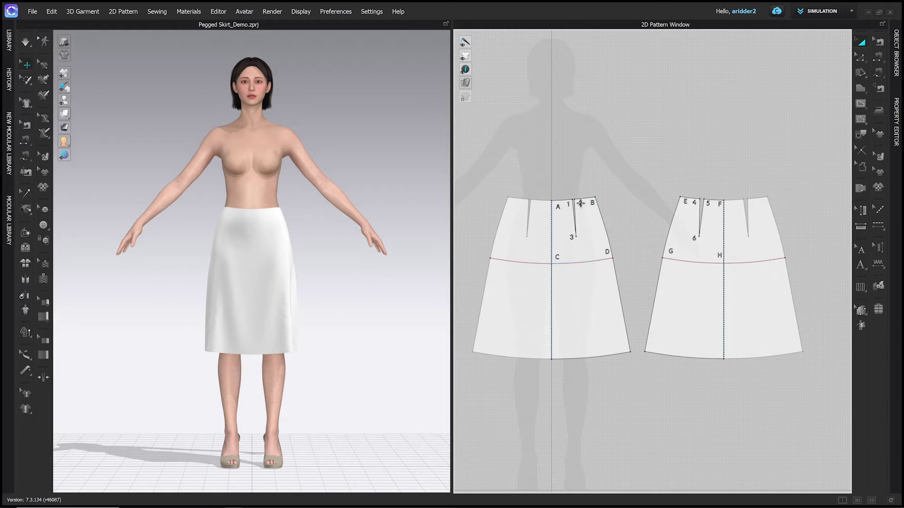
# Step: Cut the front skirt pattern along hip line C-D and delete the lower piece
pyautogui.scroll(2, 576, 233)
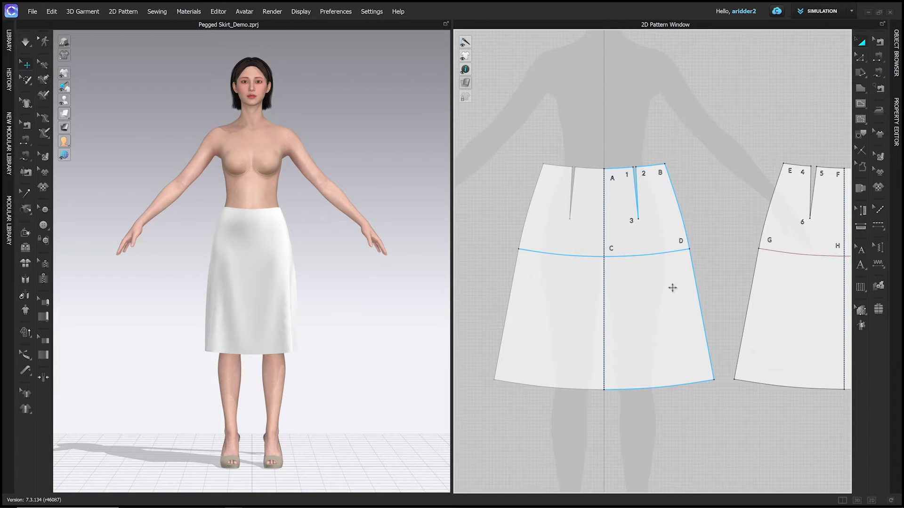
pyautogui.click(645, 257)
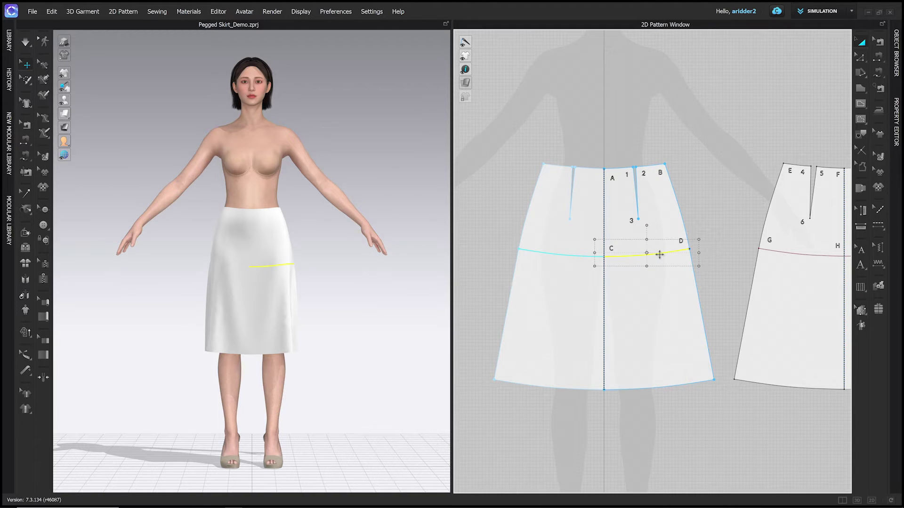
pyautogui.rightClick(660, 254)
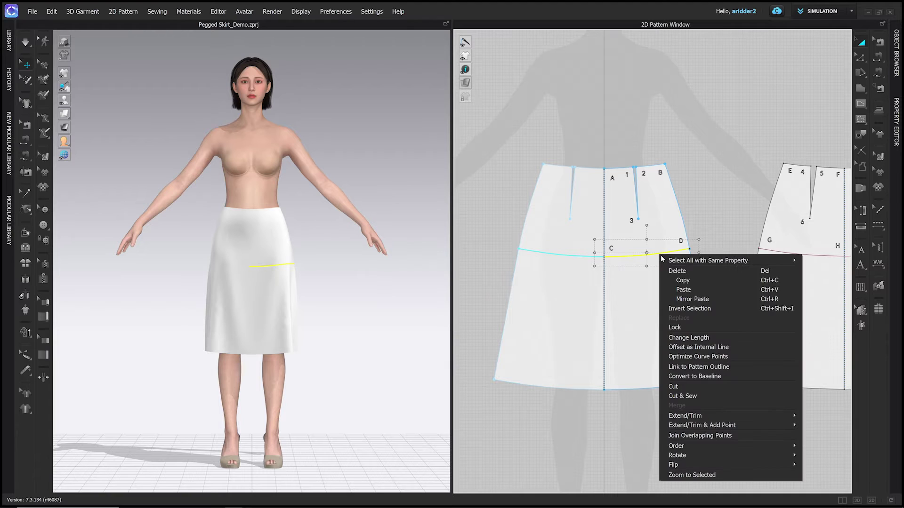
pyautogui.click(690, 389)
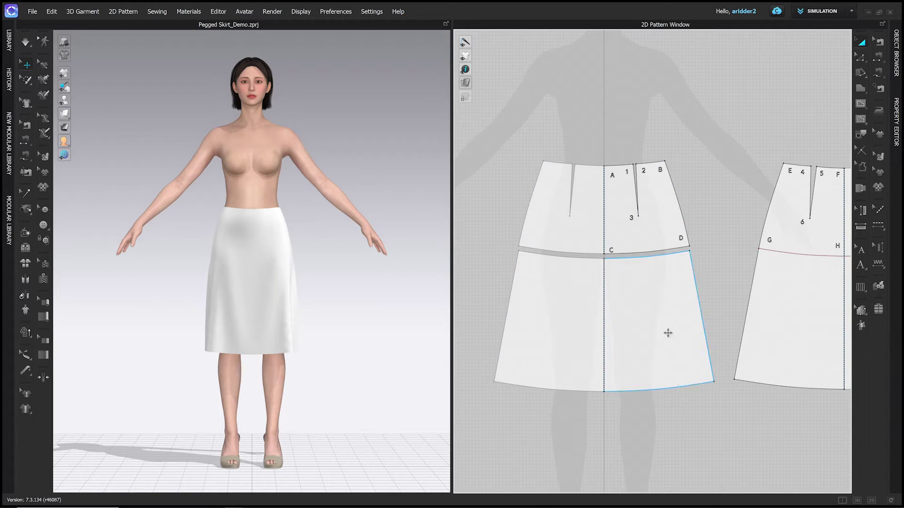
pyautogui.click(640, 325)
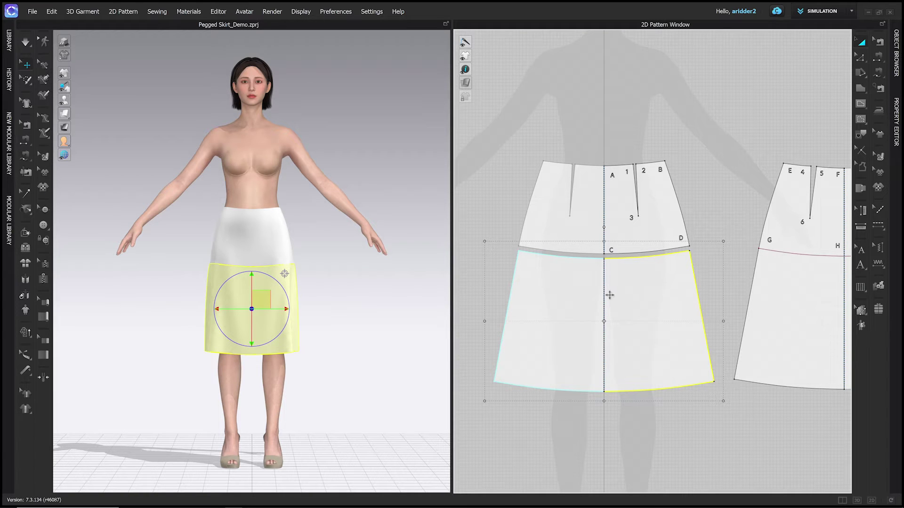
pyautogui.press('Delete')
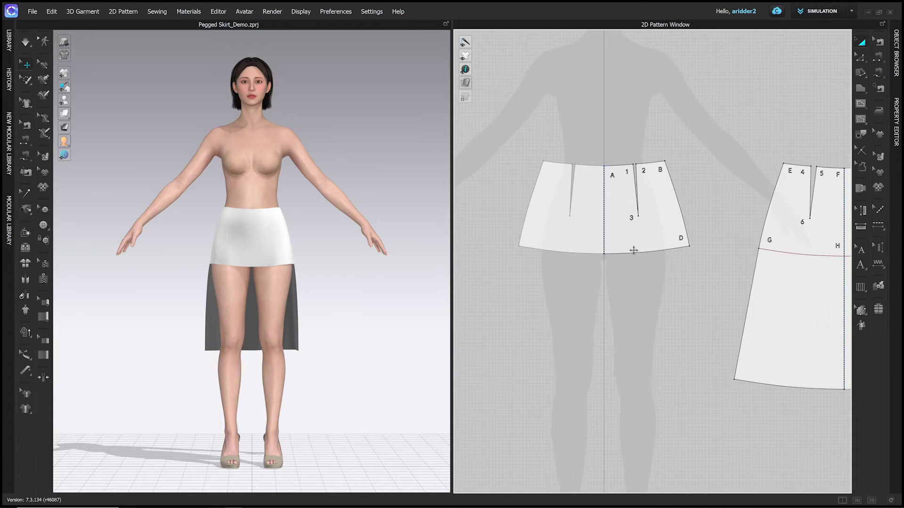
# Step: Rotate the front waist dart 1-2-3 to the hip edge C-D, pivoting the side section and keeping the dart tip at point 3
pyautogui.press('z')
pyautogui.click(641, 186)
pyautogui.click(650, 185)
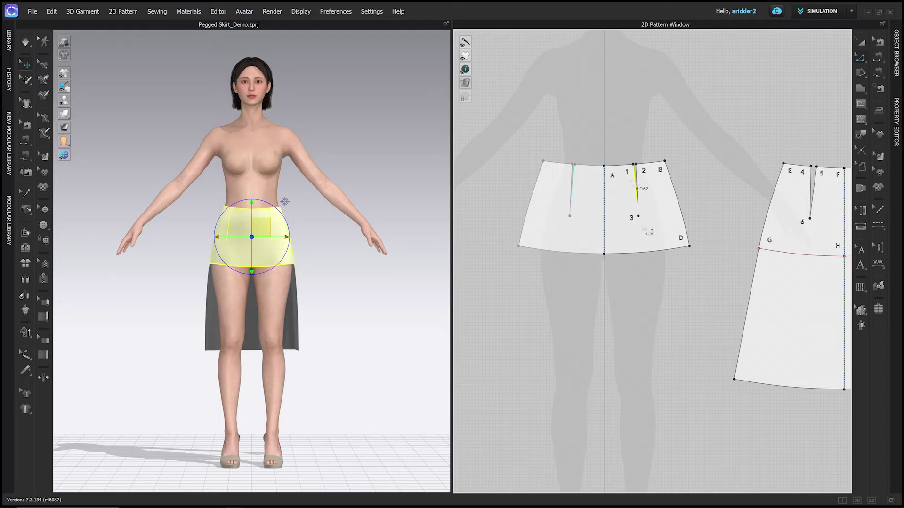
pyautogui.click(645, 177)
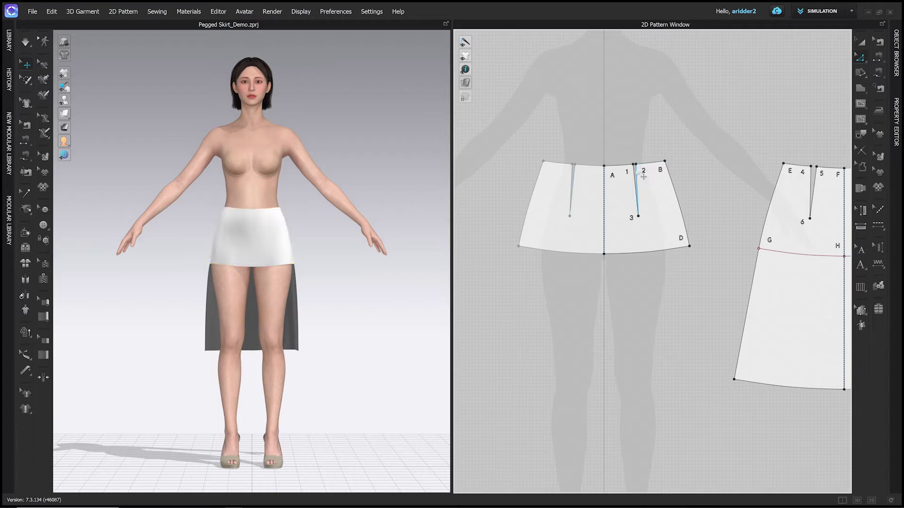
pyautogui.click(644, 176)
pyautogui.click(644, 179)
pyautogui.scroll(3, 643, 182)
pyautogui.click(636, 179)
pyautogui.click(637, 183)
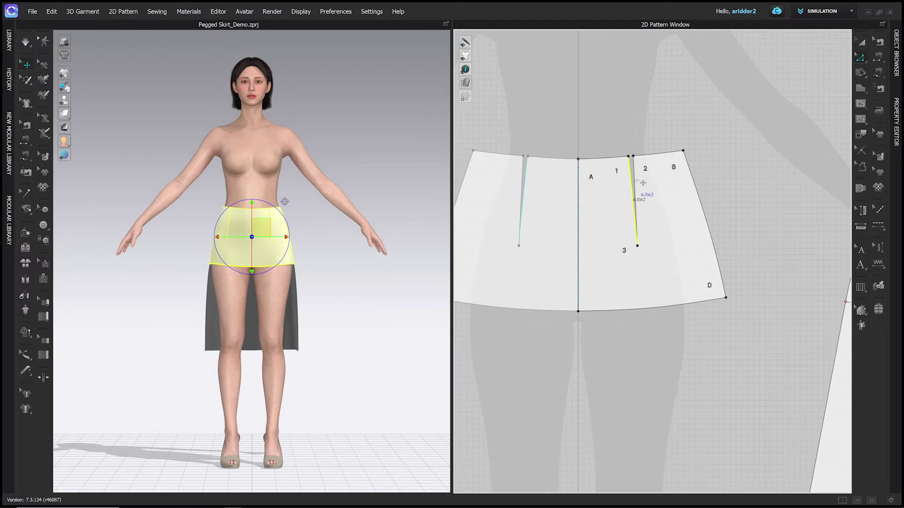
pyautogui.click(636, 182)
pyautogui.scroll(3, 635, 181)
pyautogui.click(637, 181)
pyautogui.scroll(-4, 643, 185)
pyautogui.scroll(-2, 643, 185)
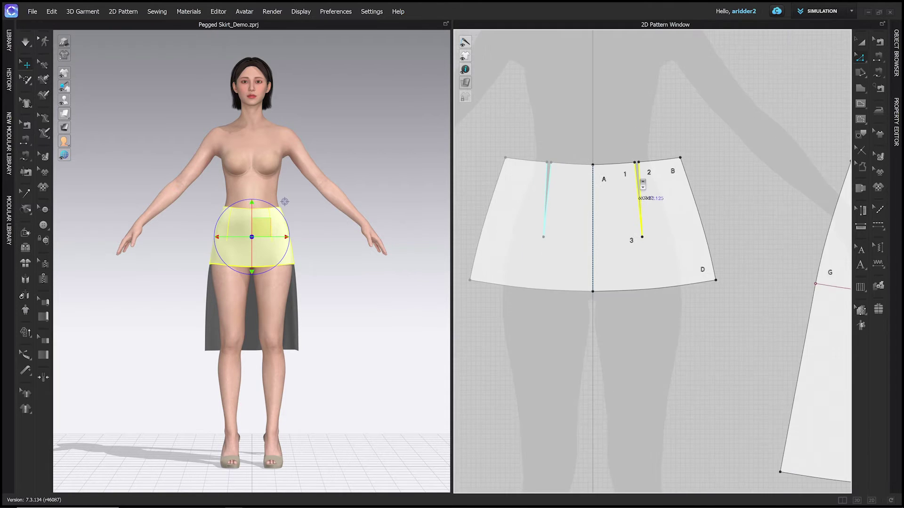
pyautogui.rightClick(639, 194)
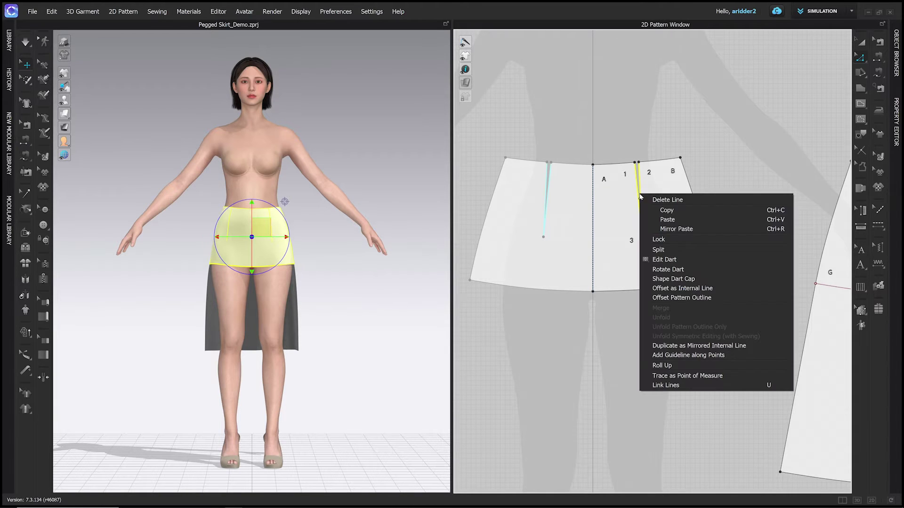
pyautogui.click(668, 270)
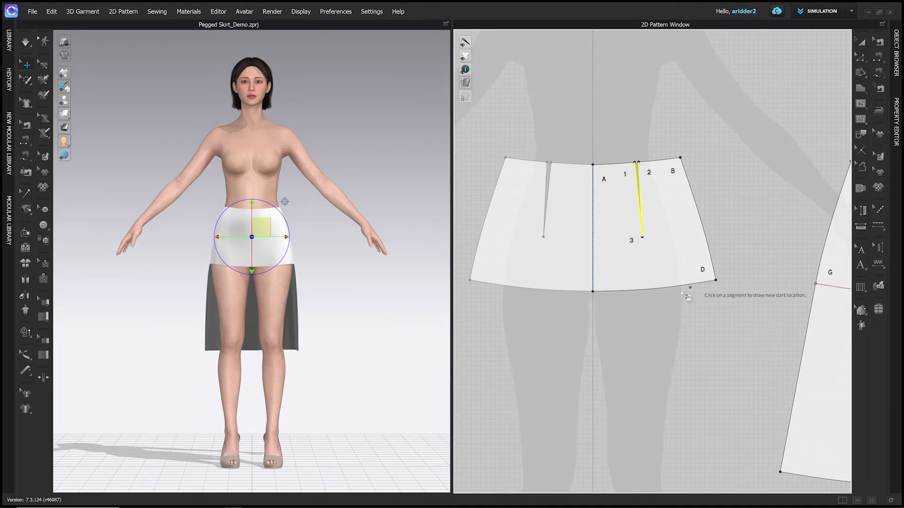
pyautogui.click(646, 289)
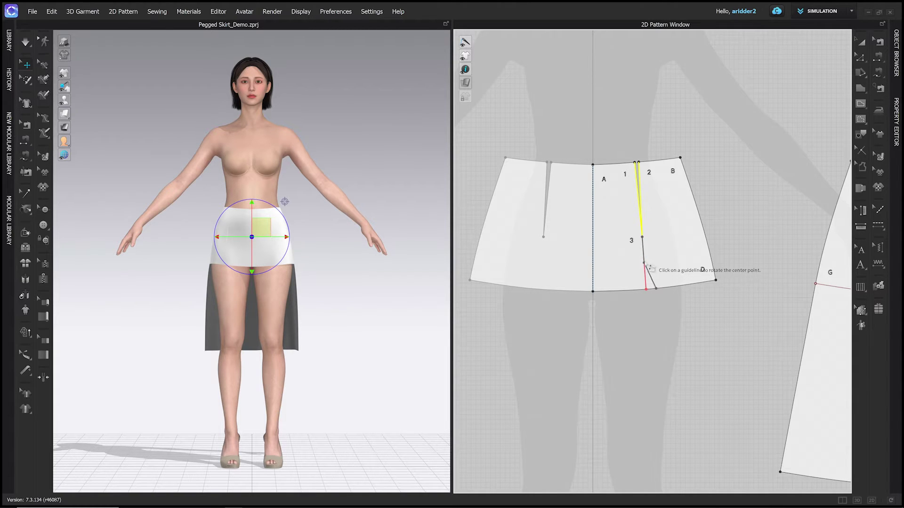
pyautogui.click(642, 239)
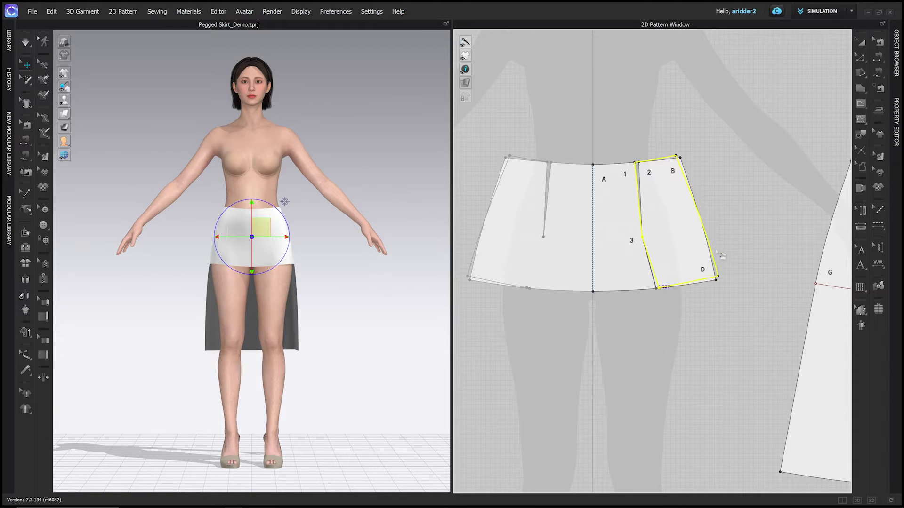
pyautogui.click(659, 289)
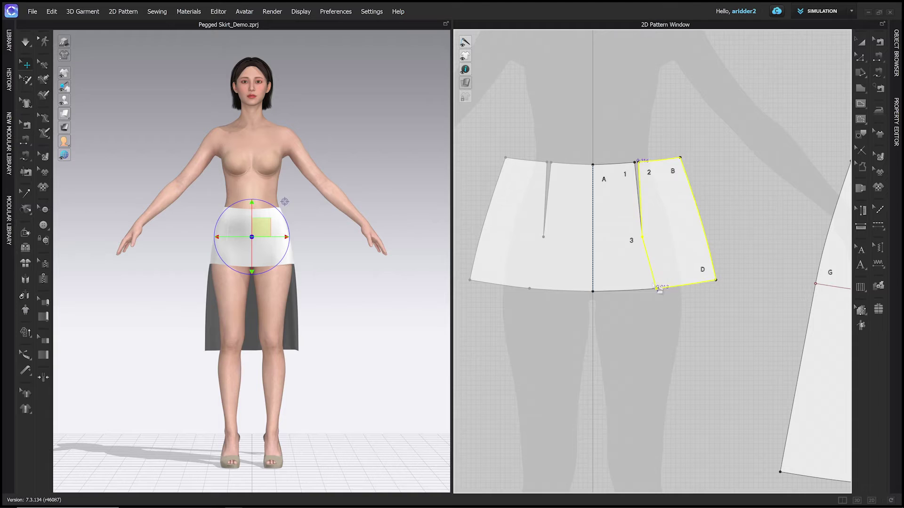
pyautogui.click(700, 251)
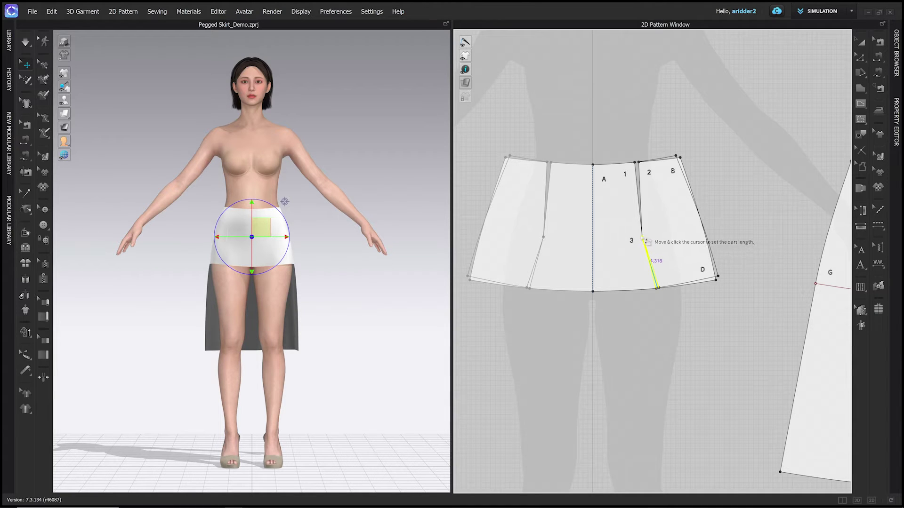
pyautogui.click(643, 238)
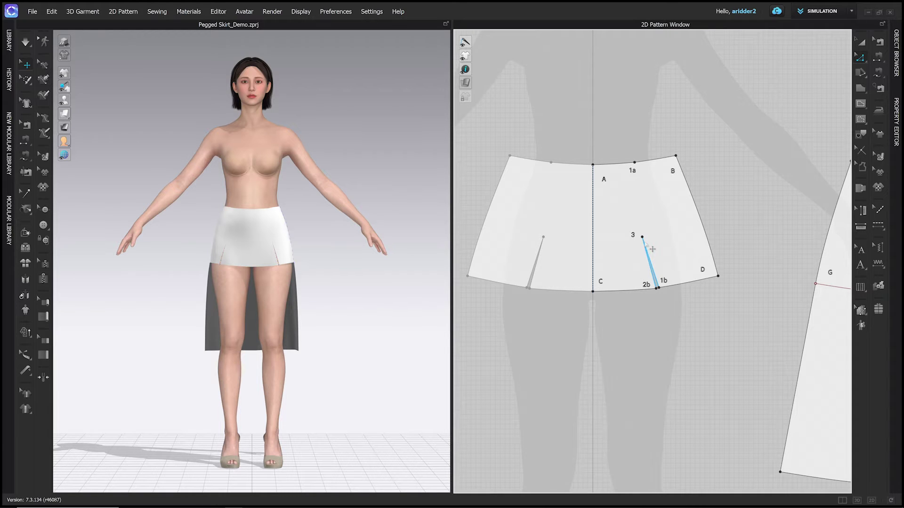
# Step: Delete the rotated dart's tip point at 3 and convert its base points 1b and 2b on the hip edge to curve points
pyautogui.click(642, 238)
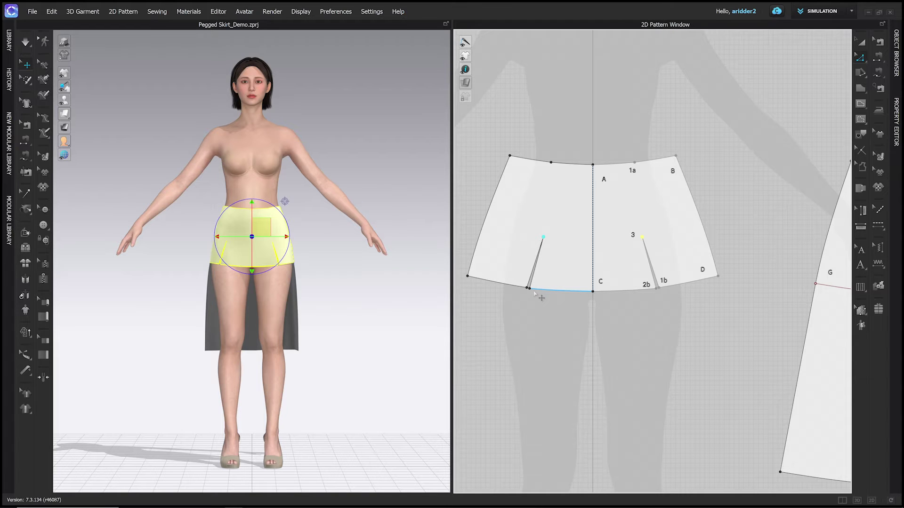
pyautogui.press('Delete')
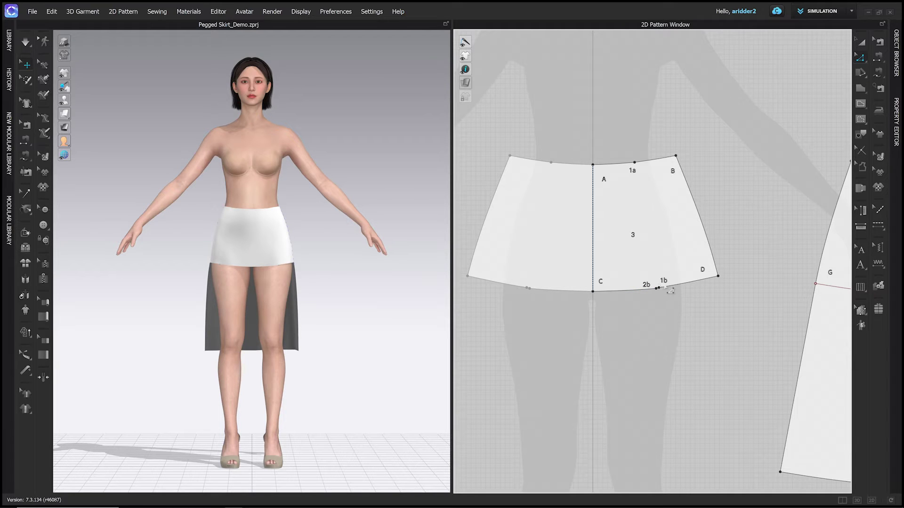
pyautogui.moveTo(676, 317); pyautogui.dragTo(657, 293)
pyautogui.scroll(3, 658, 292)
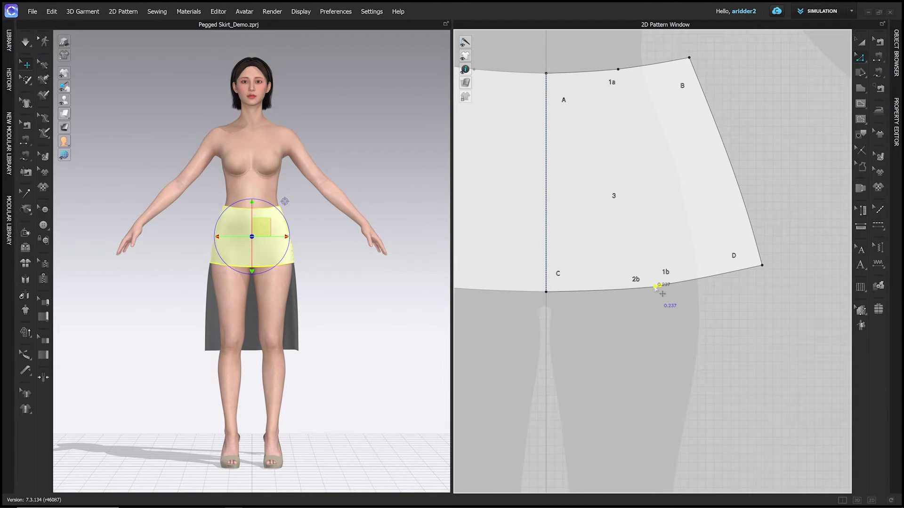
pyautogui.rightClick(655, 286)
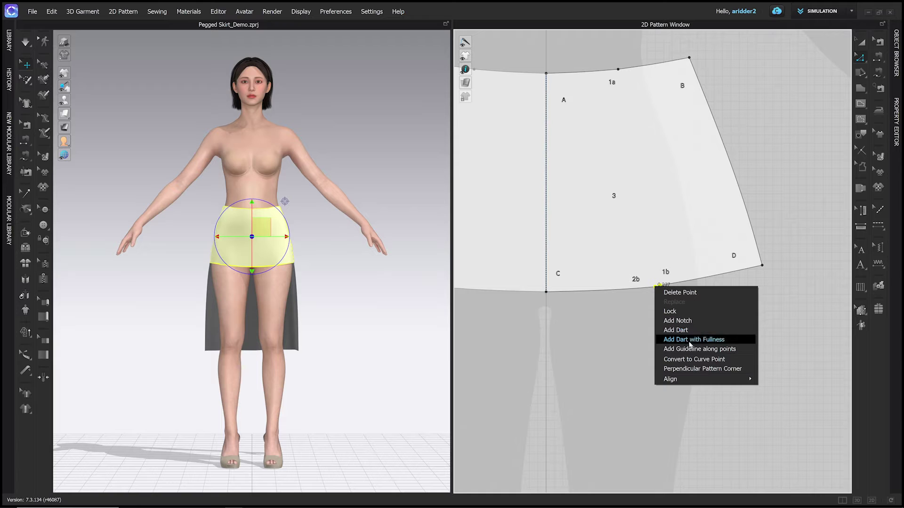
pyautogui.click(693, 359)
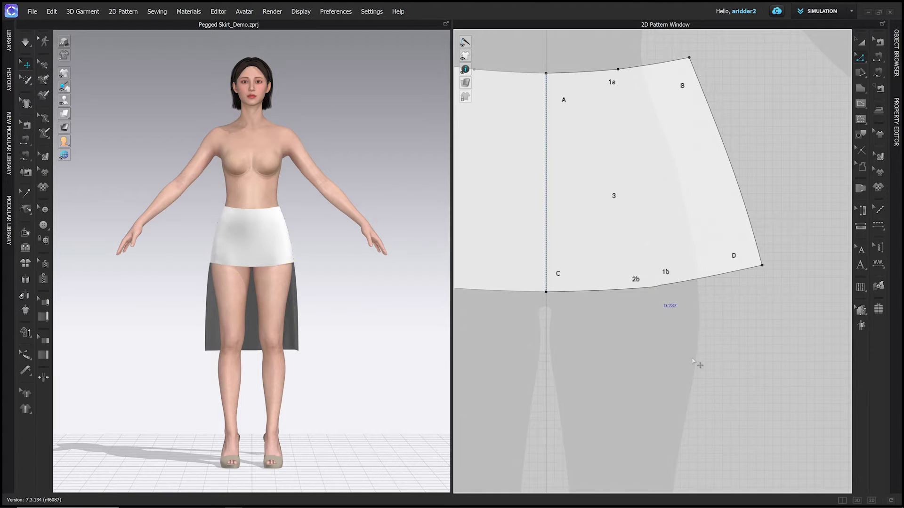
pyautogui.scroll(-2, 639, 302)
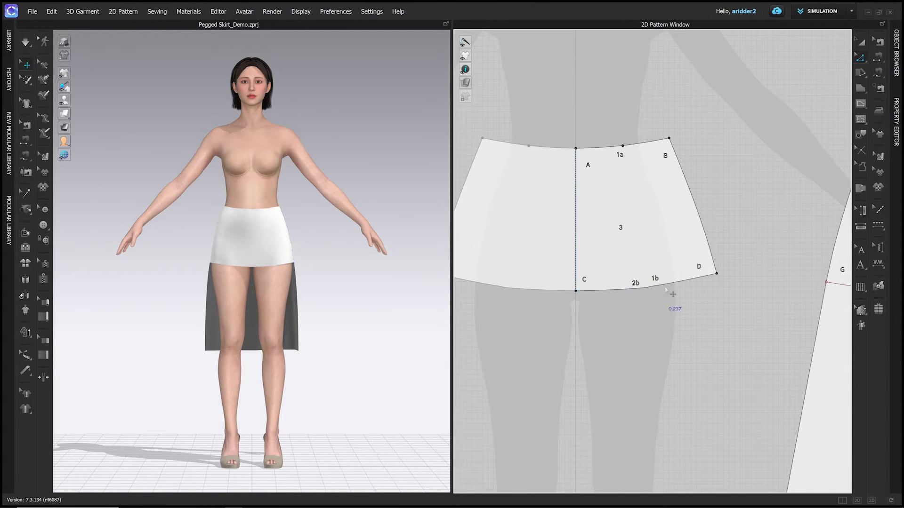
pyautogui.moveTo(666, 315); pyautogui.dragTo(674, 339, button='right')
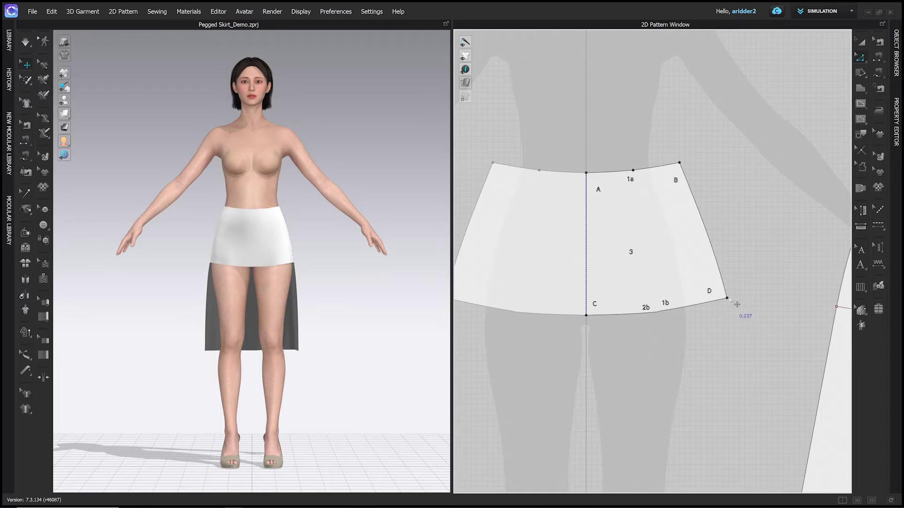
# Step: Delete the annotations 3, 1b and 2b and the leftover dart sewing on the front piece's hip edge
pyautogui.click(861, 250)
pyautogui.press('b')
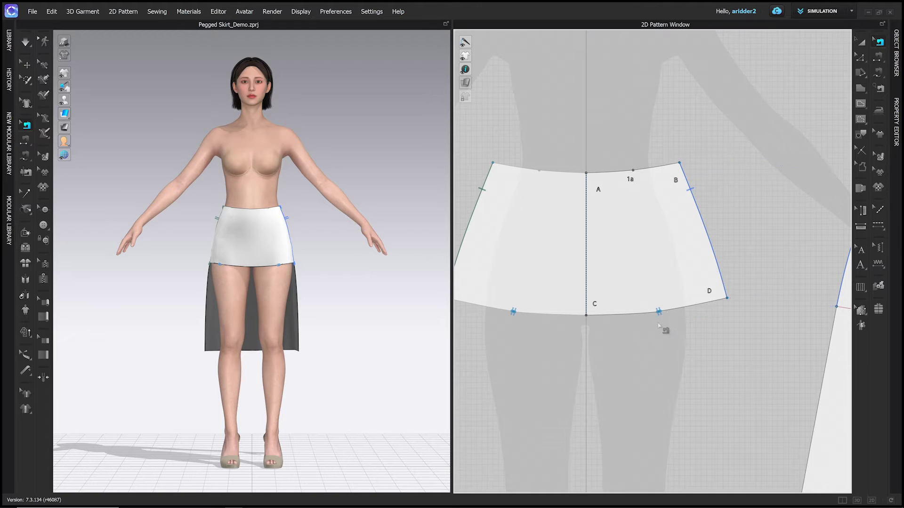
pyautogui.click(659, 312)
pyautogui.click(680, 324)
pyautogui.click(667, 389)
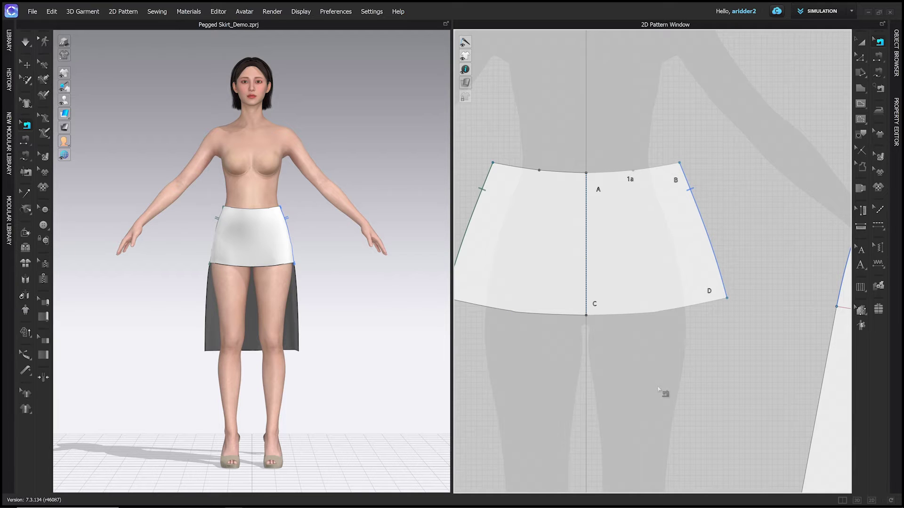
# Step: Split the front hip edge C-D uniformly into three segments
pyautogui.press('z')
pyautogui.click(864, 57)
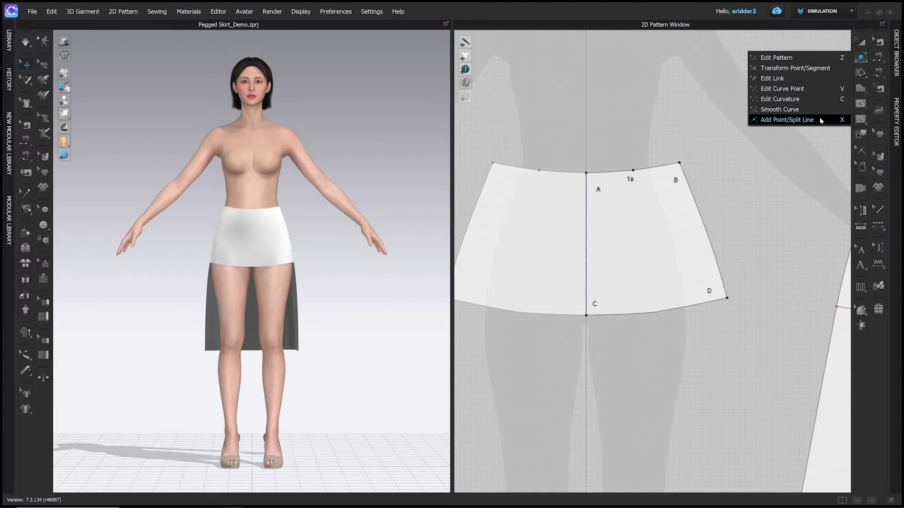
pyautogui.click(800, 120)
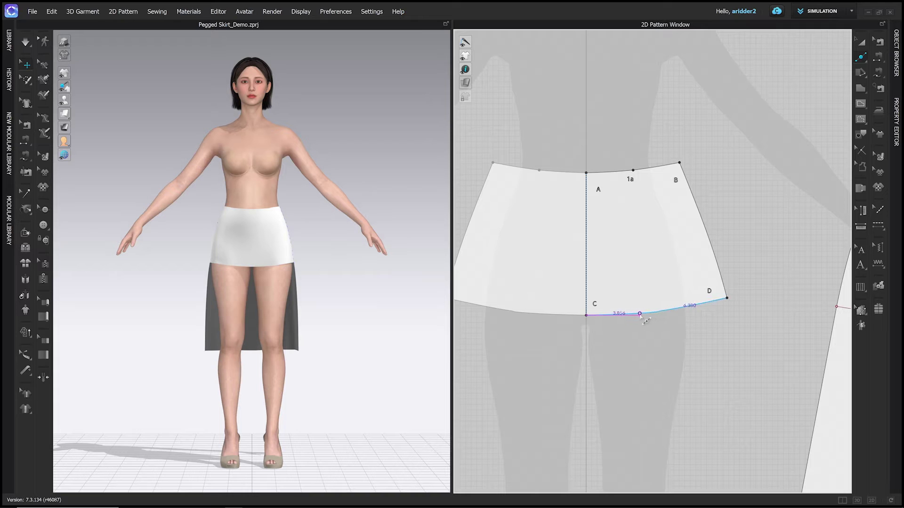
pyautogui.rightClick(639, 314)
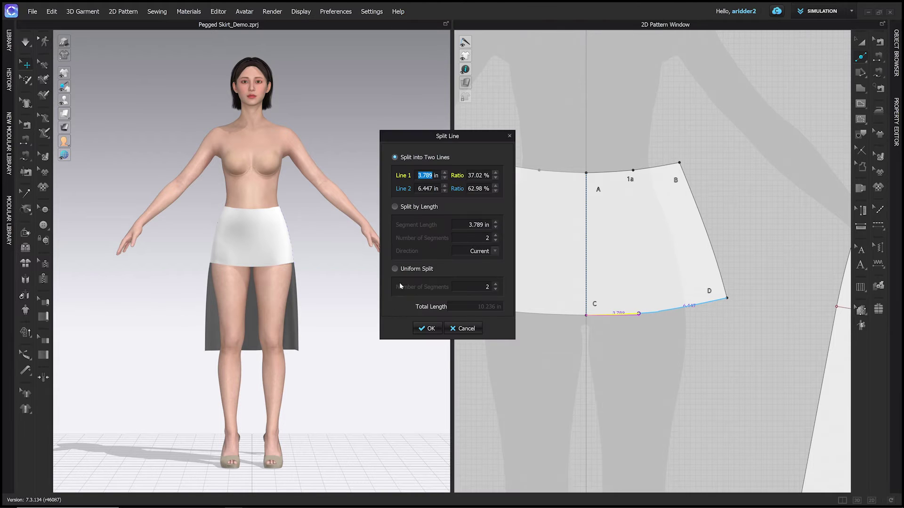
pyautogui.click(395, 269)
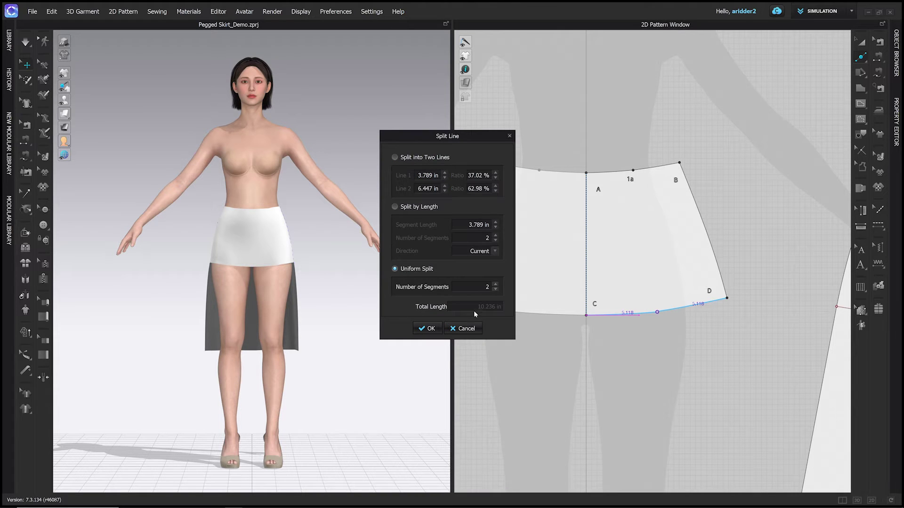
pyautogui.click(495, 285)
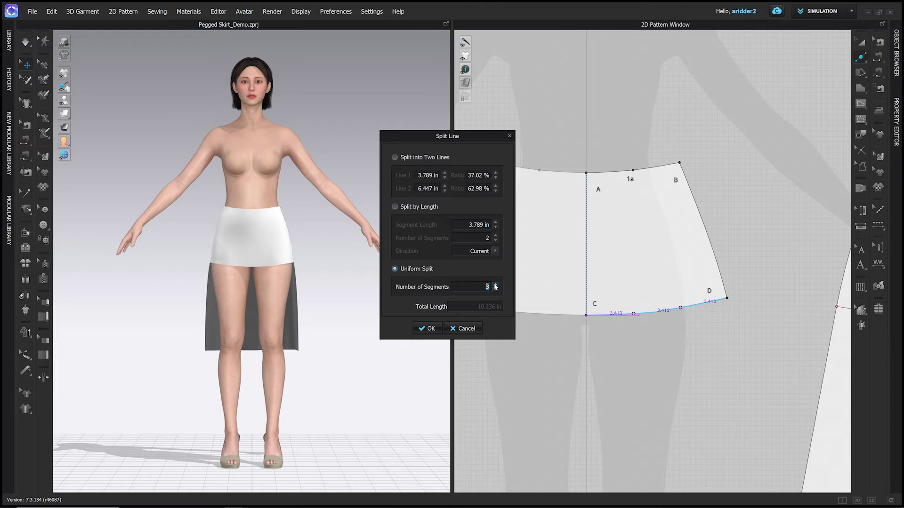
pyautogui.click(427, 329)
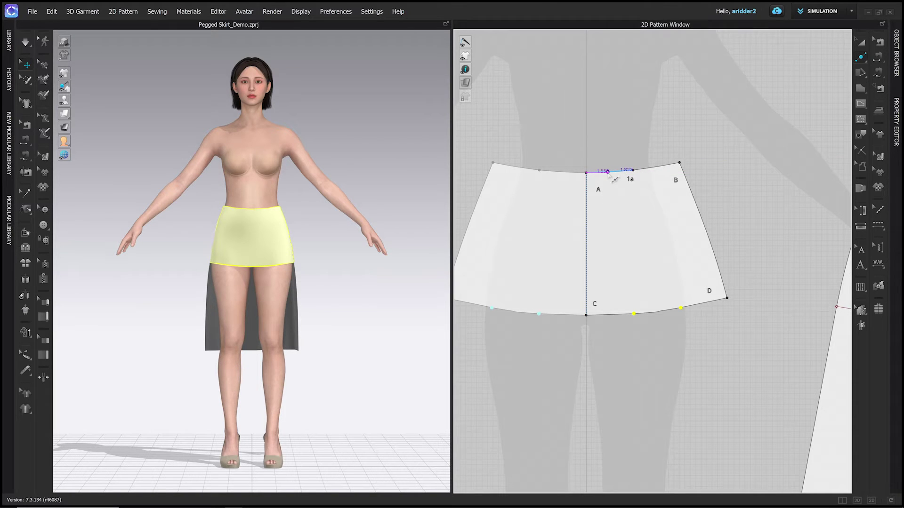
# Step: Split the front waist segment between A and 1a uniformly into two segments
pyautogui.click(609, 173)
pyautogui.click(396, 269)
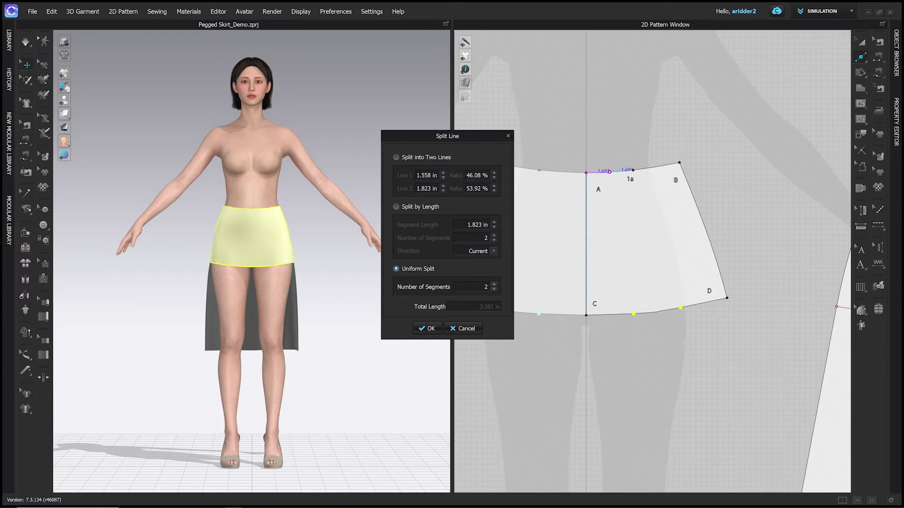
pyautogui.click(429, 328)
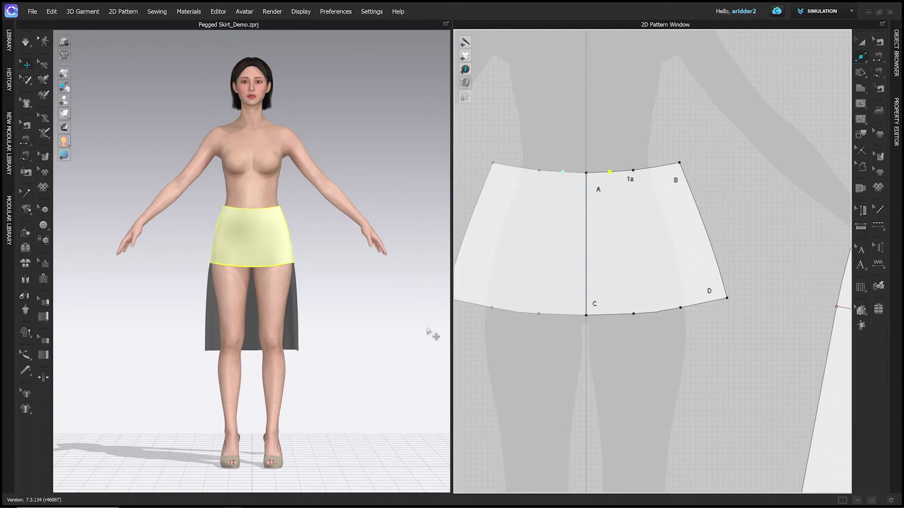
pyautogui.click(769, 245)
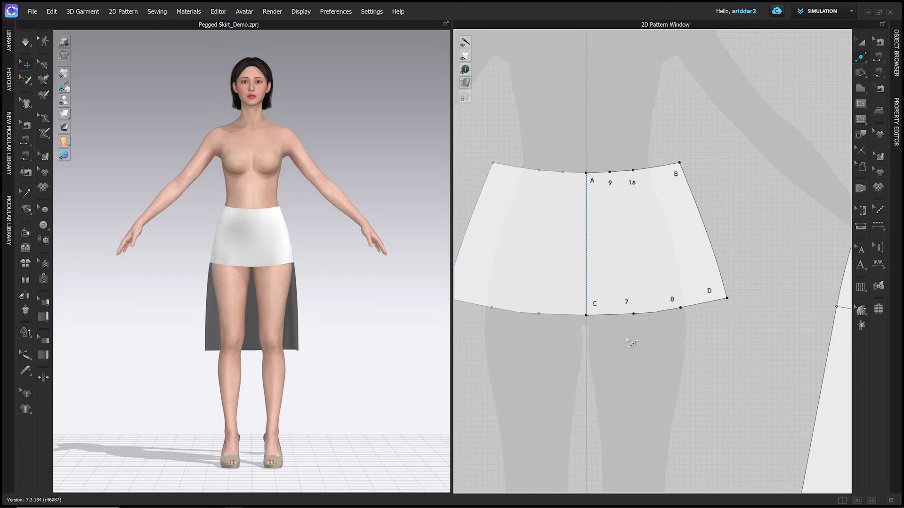
# Step: Add point fullness to the front piece along a slash line from 7 to 9, spreading the waist by 2 in
pyautogui.click(860, 75)
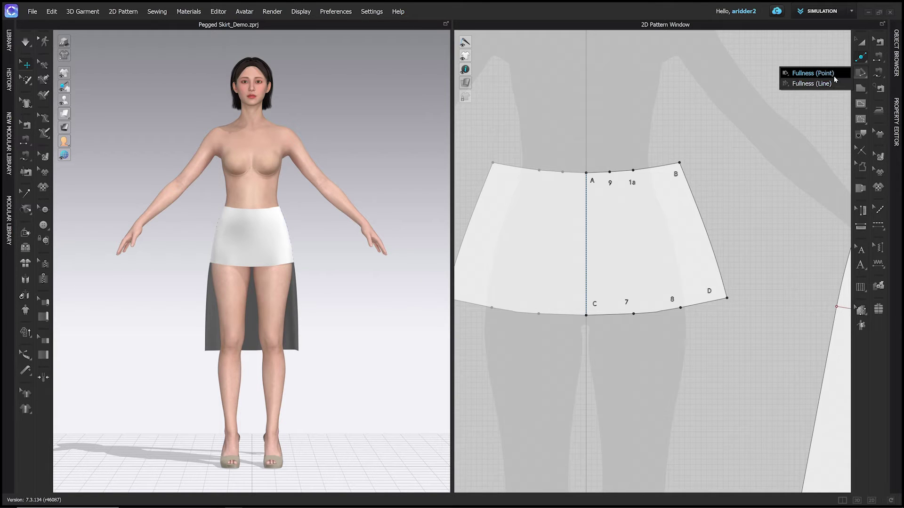
pyautogui.click(819, 74)
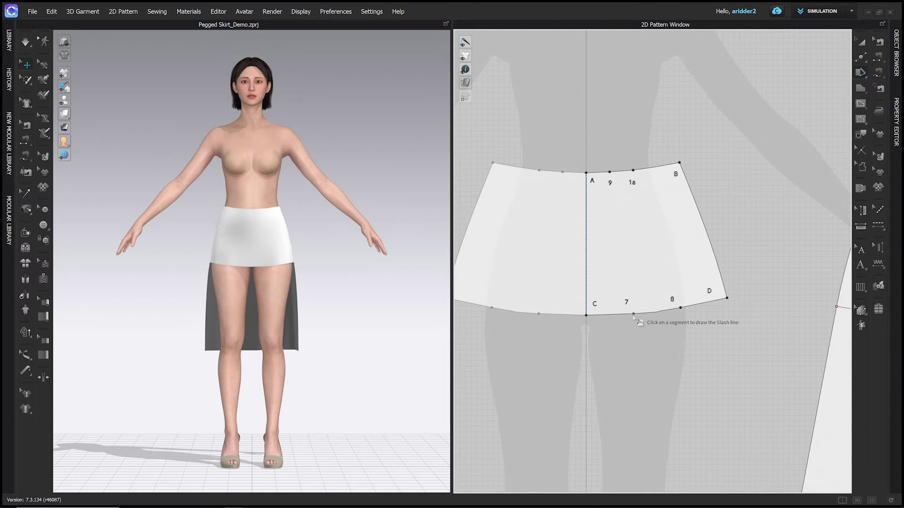
pyautogui.click(633, 313)
pyautogui.click(611, 174)
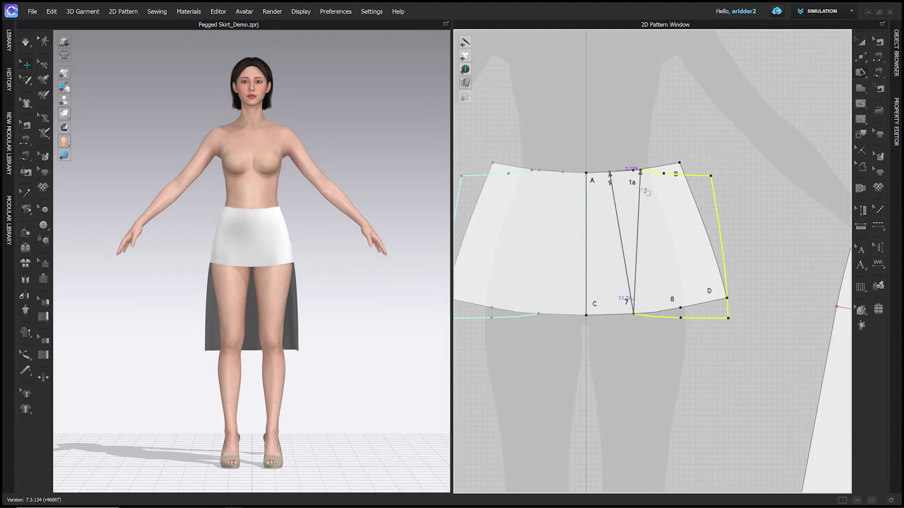
pyautogui.click(640, 188)
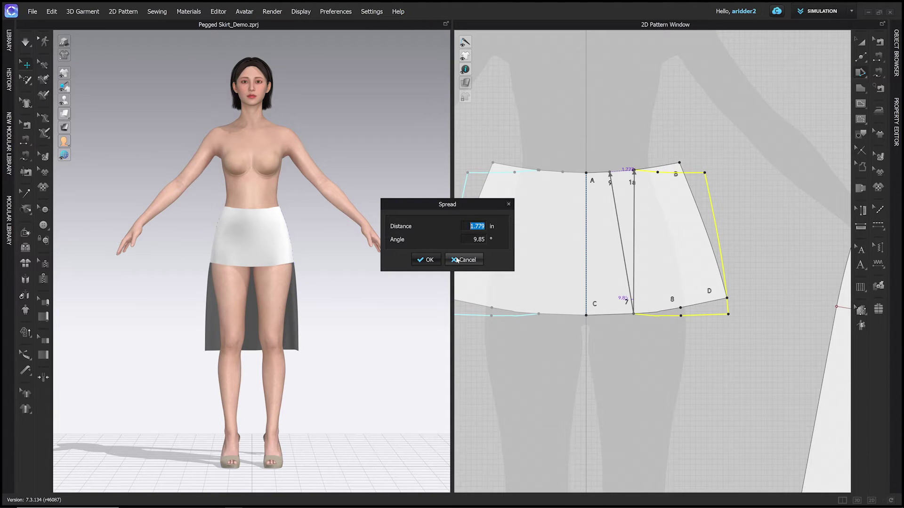
pyautogui.write('2')
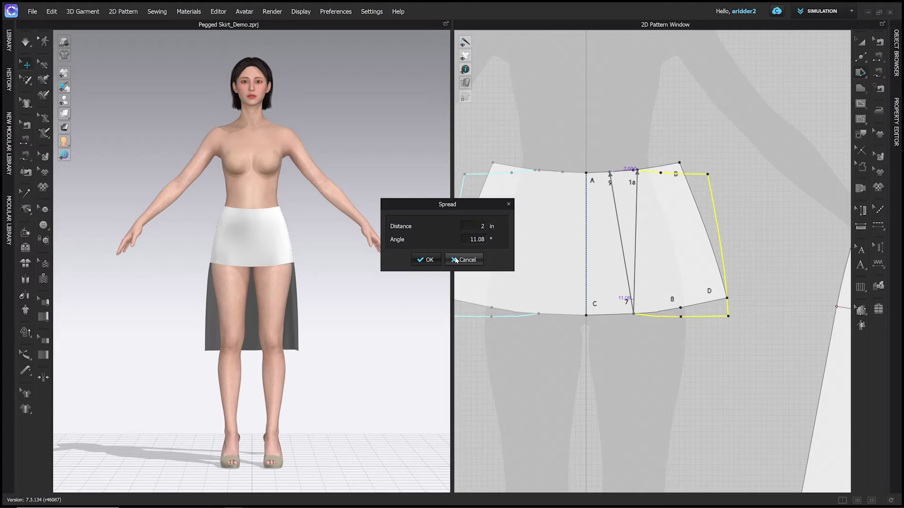
pyautogui.click(430, 260)
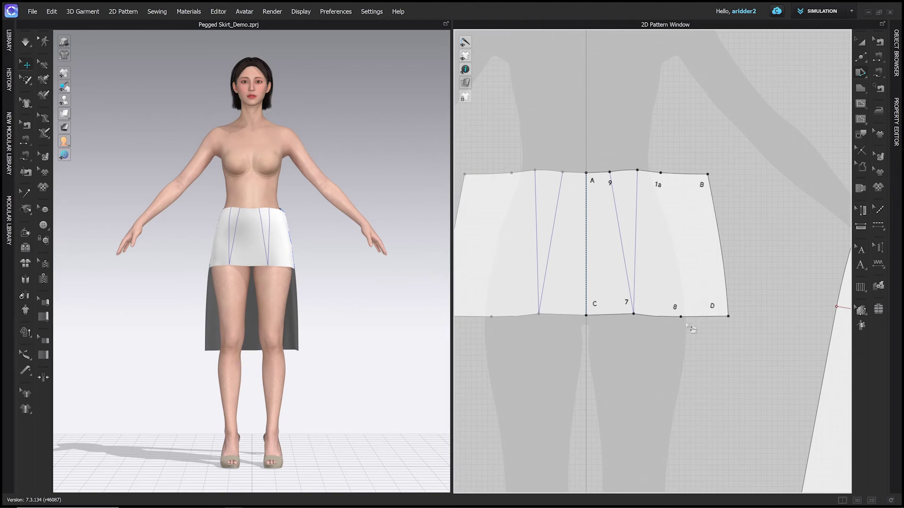
# Step: Slash the front piece from hip point 8 to waist point 1a and spread the waist by 2 in
pyautogui.click(681, 318)
pyautogui.click(664, 175)
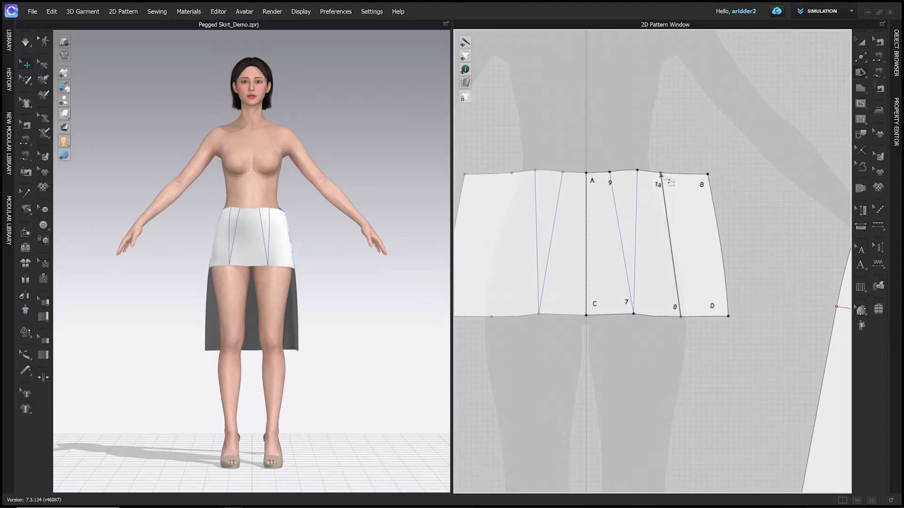
pyautogui.click(704, 187)
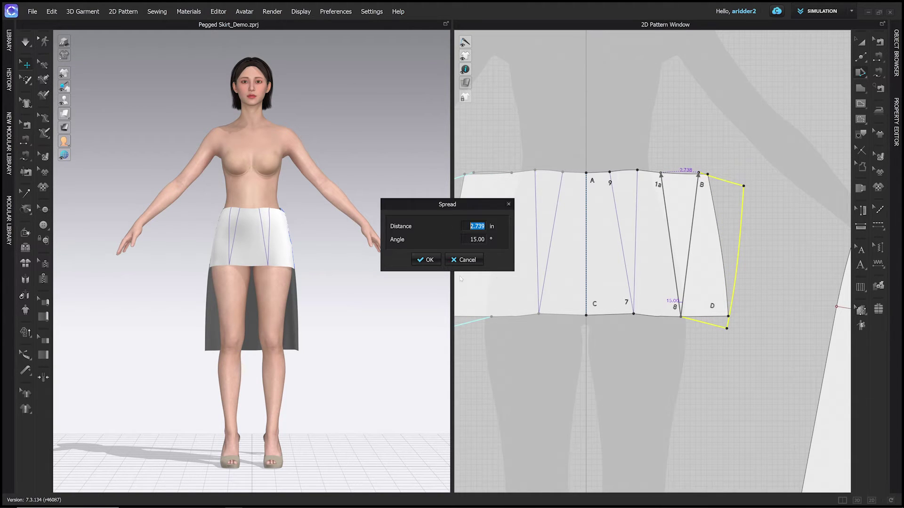
pyautogui.write('2')
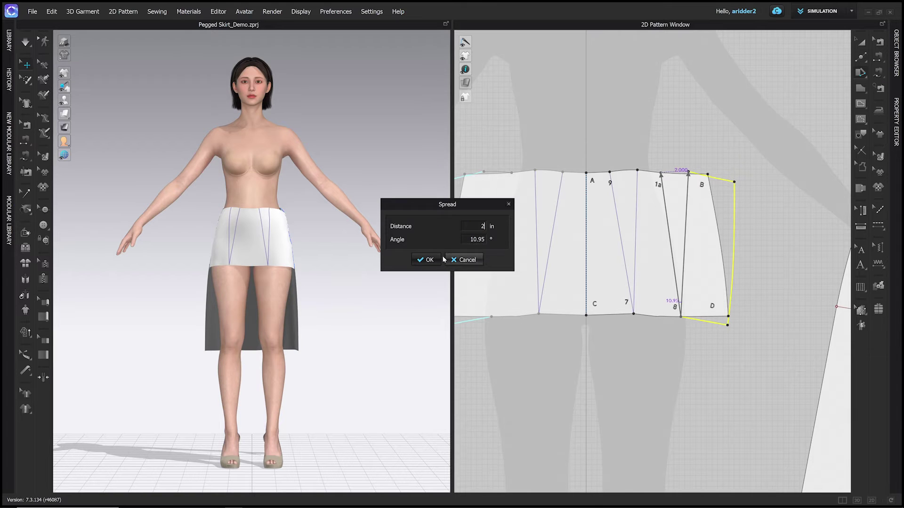
pyautogui.click(425, 261)
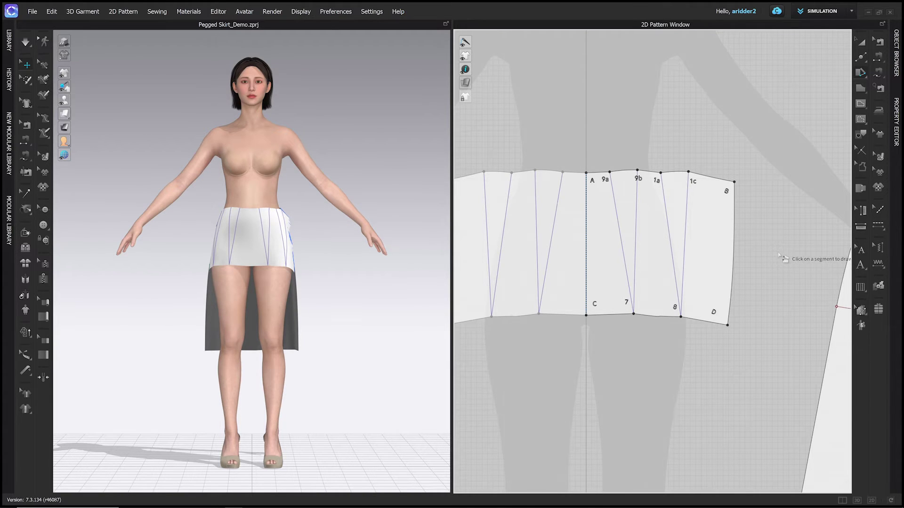
# Step: Set up a pattern outline offset that extends the front hip edge C-D by 15.5 in
pyautogui.scroll(-2, 780, 257)
pyautogui.moveTo(782, 258); pyautogui.dragTo(743, 238, button='middle')
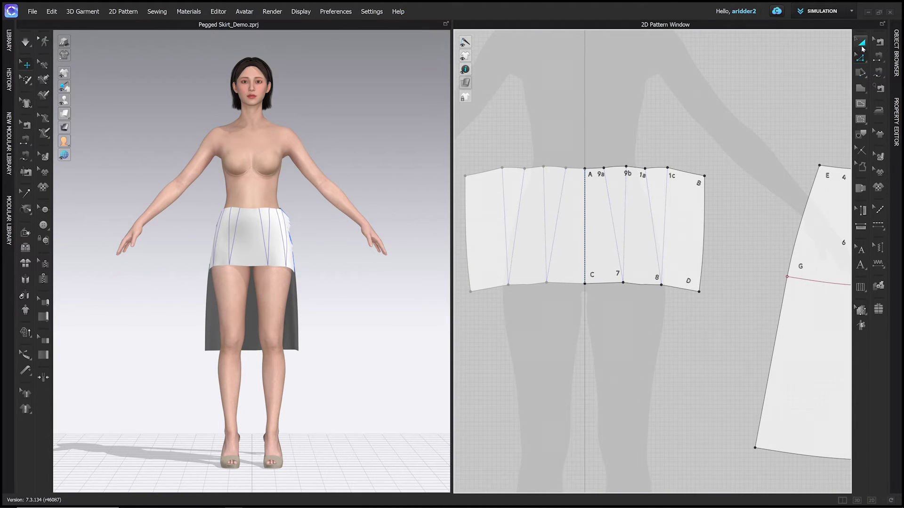
pyautogui.click(861, 59)
pyautogui.click(605, 287)
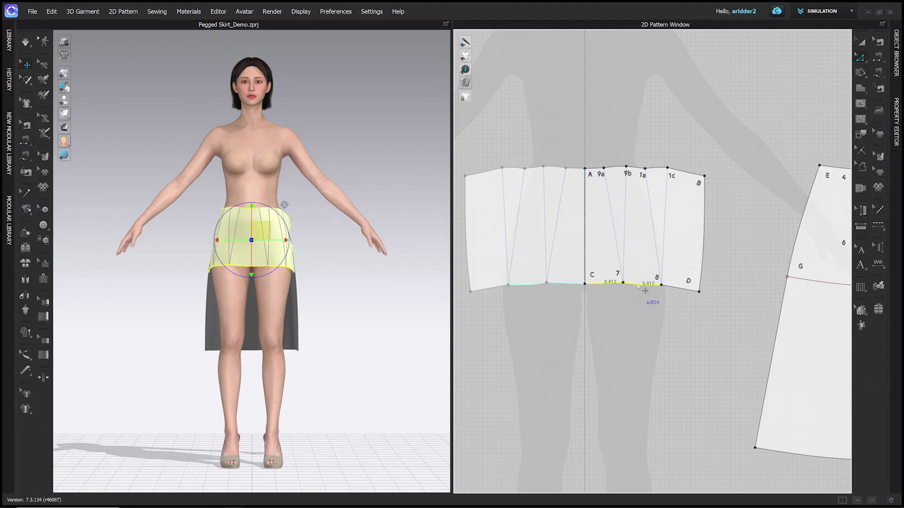
pyautogui.click(699, 292)
pyautogui.rightClick(631, 287)
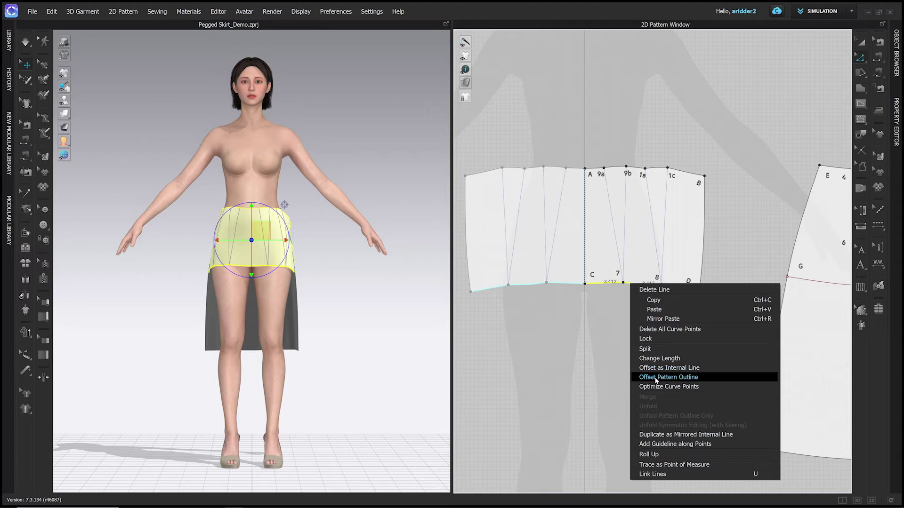
pyautogui.click(655, 378)
pyautogui.moveTo(512, 142); pyautogui.dragTo(394, 194)
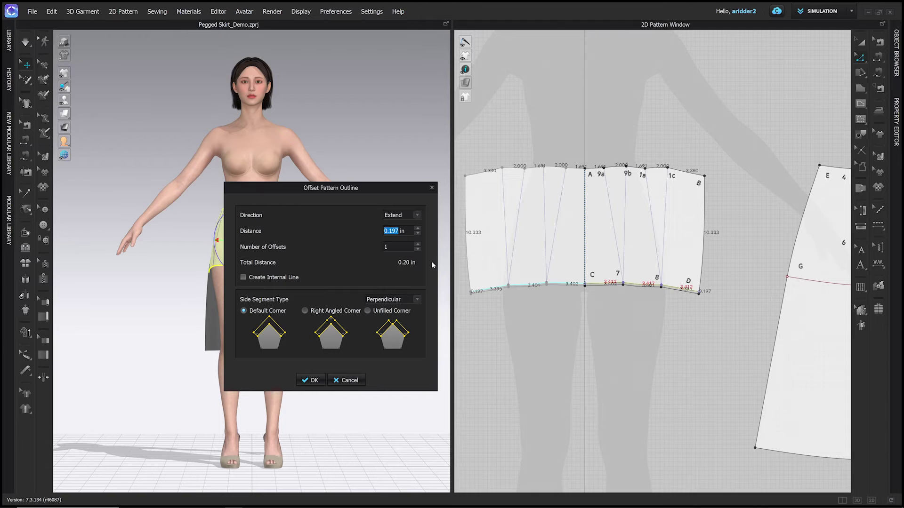
pyautogui.write('15.5')
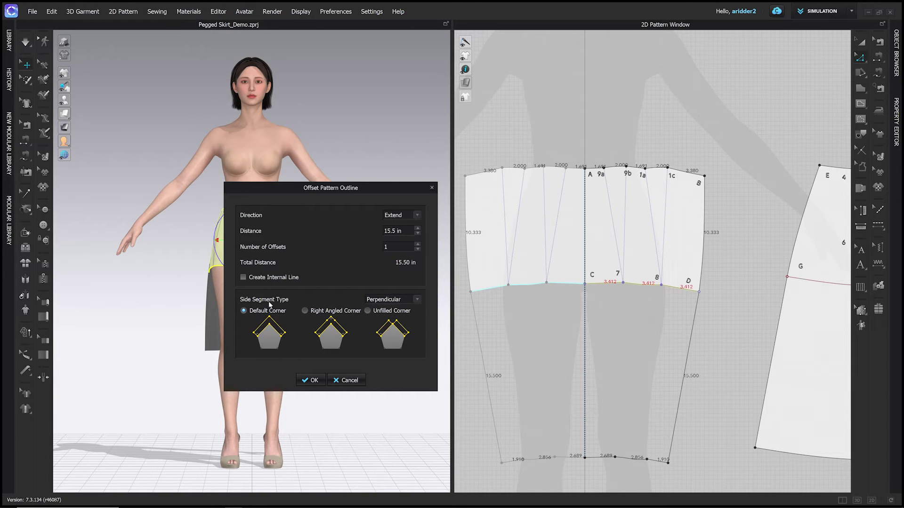
# Step: Preview the Extend side segment type, return it to Perpendicular and apply the hip edge offset with an internal line
pyautogui.click(418, 300)
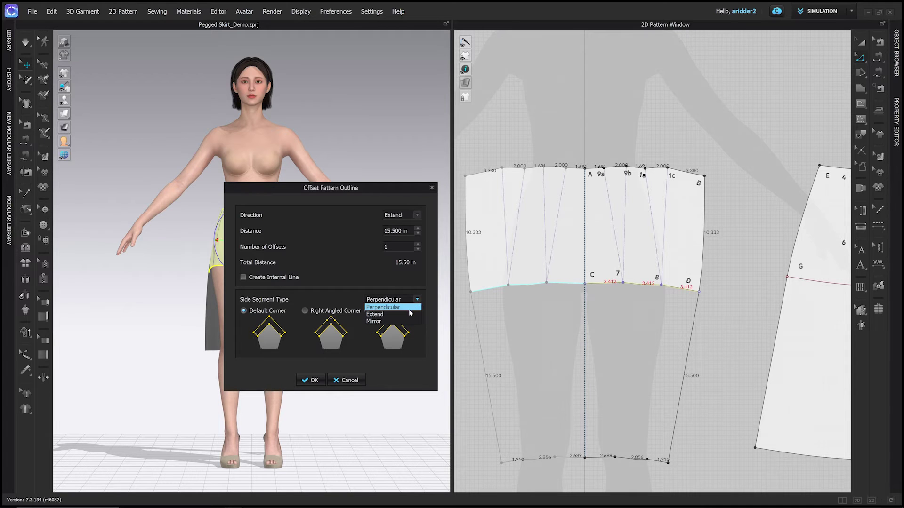
pyautogui.click(406, 315)
pyautogui.click(411, 301)
pyautogui.click(410, 307)
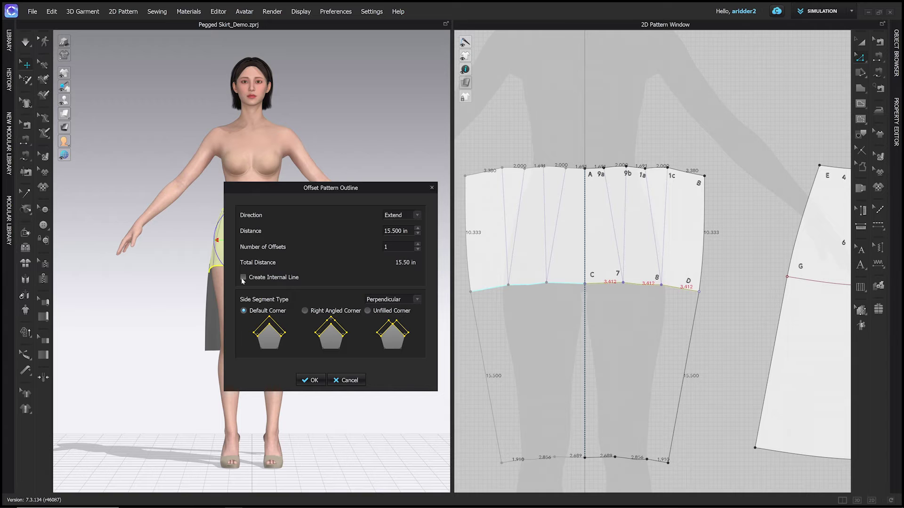
pyautogui.click(311, 381)
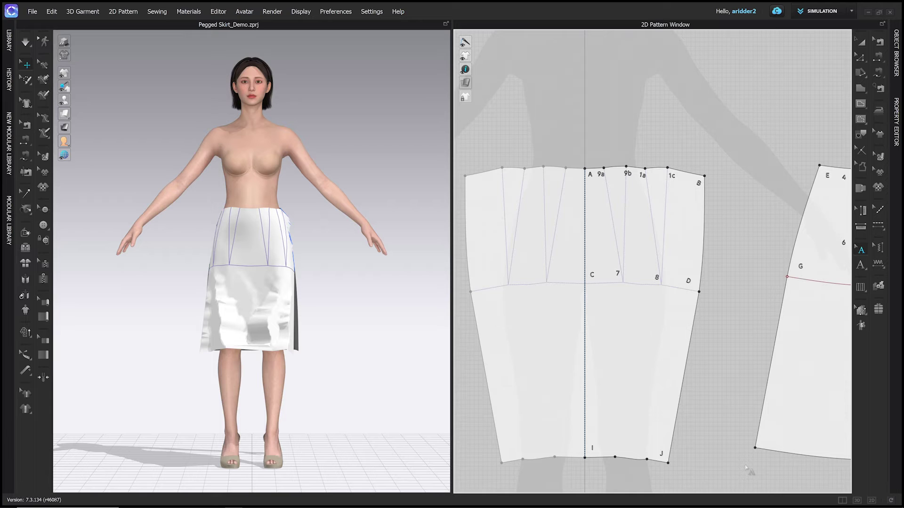
# Step: Remove the back skirt below hip line G-H and split the back hip edge uniformly into two segments
pyautogui.scroll(-3, 743, 431)
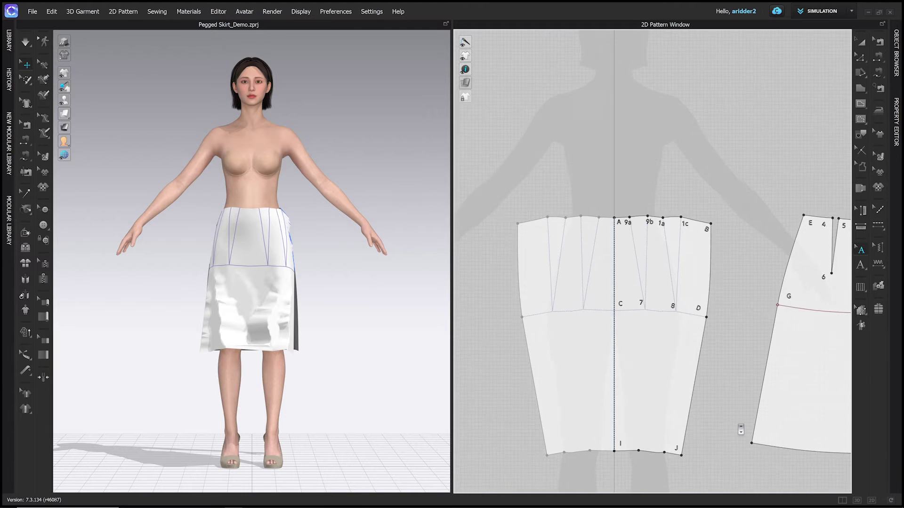
pyautogui.moveTo(742, 430); pyautogui.dragTo(591, 310, button='right')
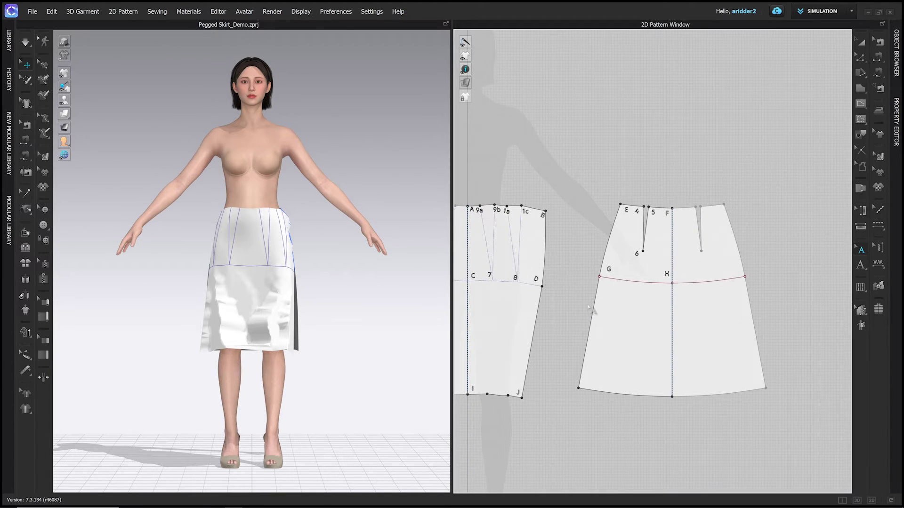
pyautogui.click(861, 42)
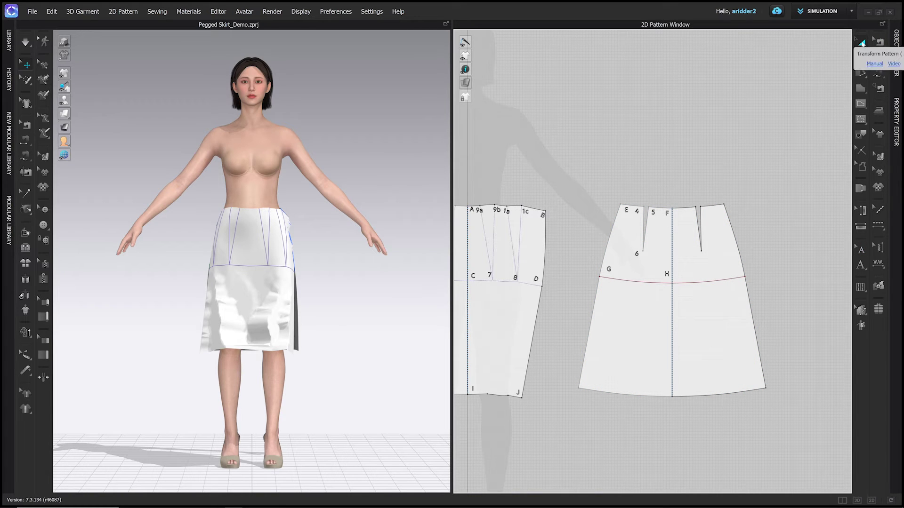
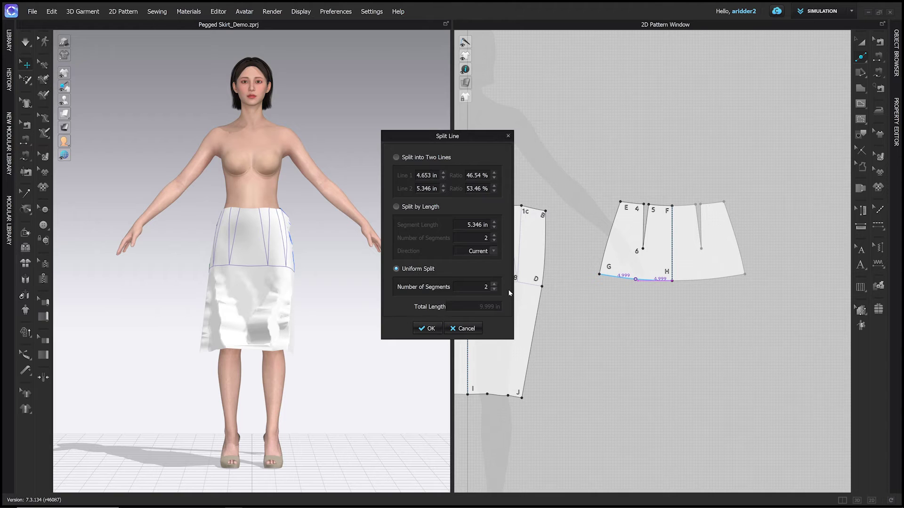
pyautogui.click(428, 329)
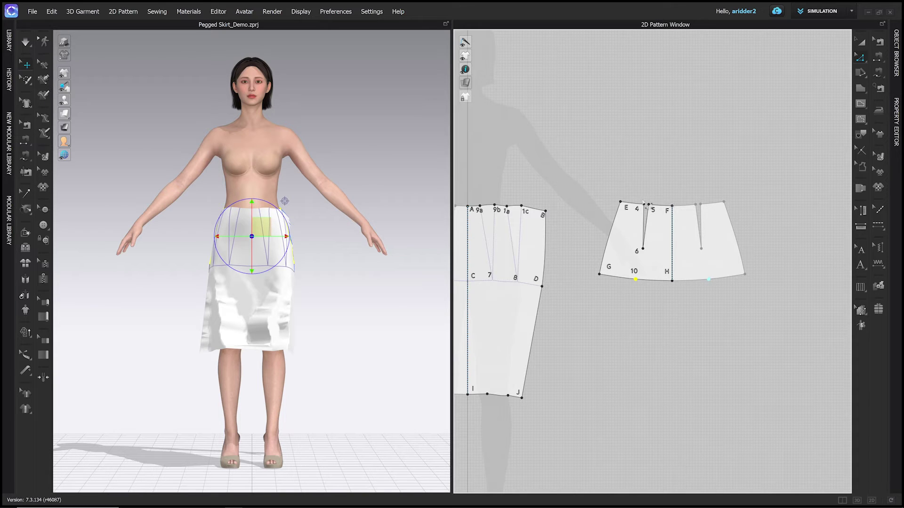
# Step: Move the back skirt piece over the front piece, aligning its centre line F-H with the front centre line A-C
pyautogui.moveTo(656, 255); pyautogui.dragTo(704, 250, button='middle')
pyautogui.scroll(-1, 706, 245)
pyautogui.press('a')
pyautogui.click(712, 234)
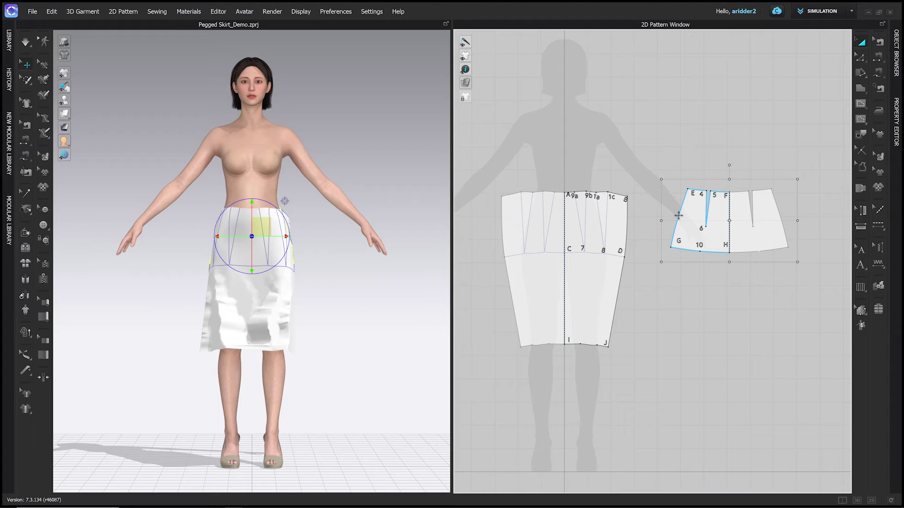
pyautogui.click(718, 222)
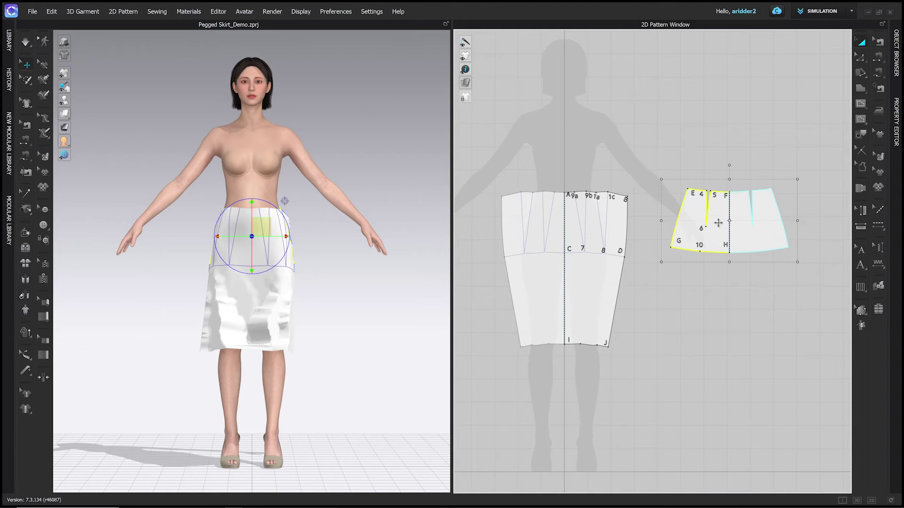
pyautogui.moveTo(718, 223); pyautogui.dragTo(560, 225)
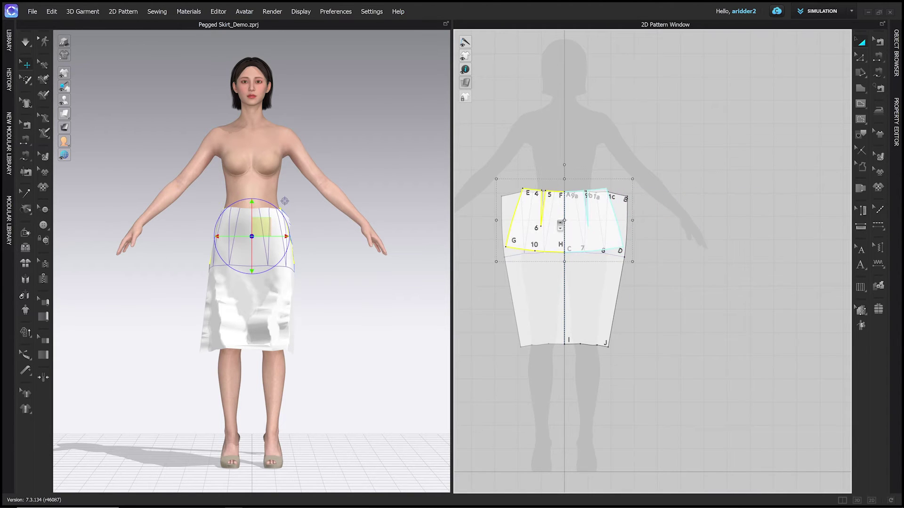
# Step: Draw a Fullness (Point) slash line on the back skirt piece from hip point 10 up to dart point 6
pyautogui.scroll(5, 557, 196)
pyautogui.scroll(1, 557, 184)
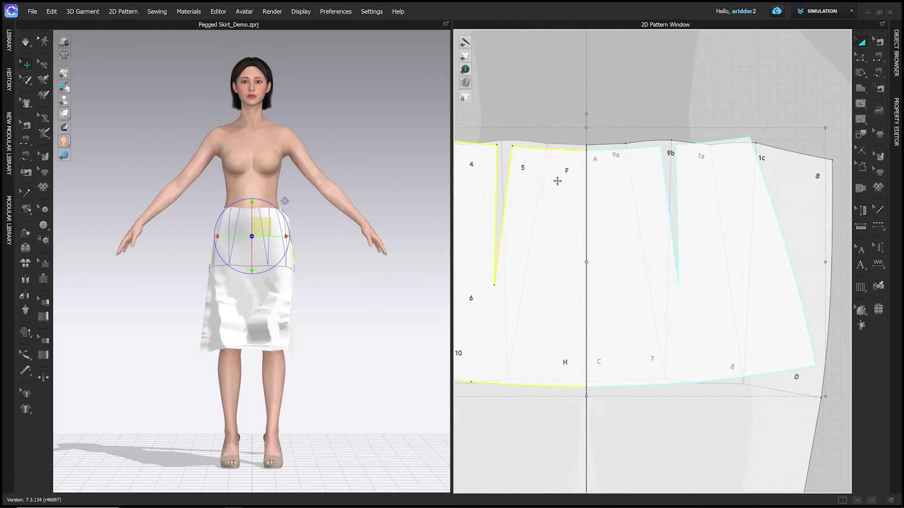
pyautogui.scroll(2, 558, 181)
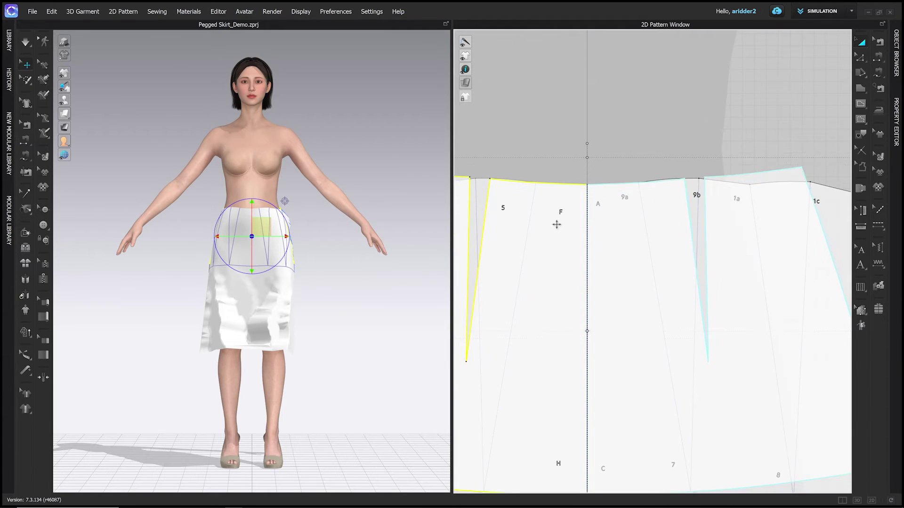
pyautogui.moveTo(557, 250); pyautogui.dragTo(599, 211, button='right')
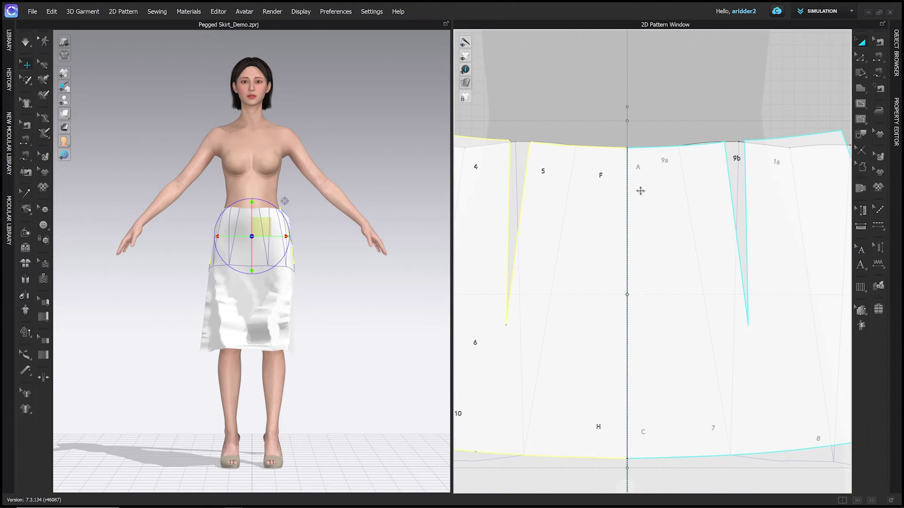
pyautogui.scroll(-5, 640, 191)
pyautogui.moveTo(659, 196); pyautogui.dragTo(643, 253, button='right')
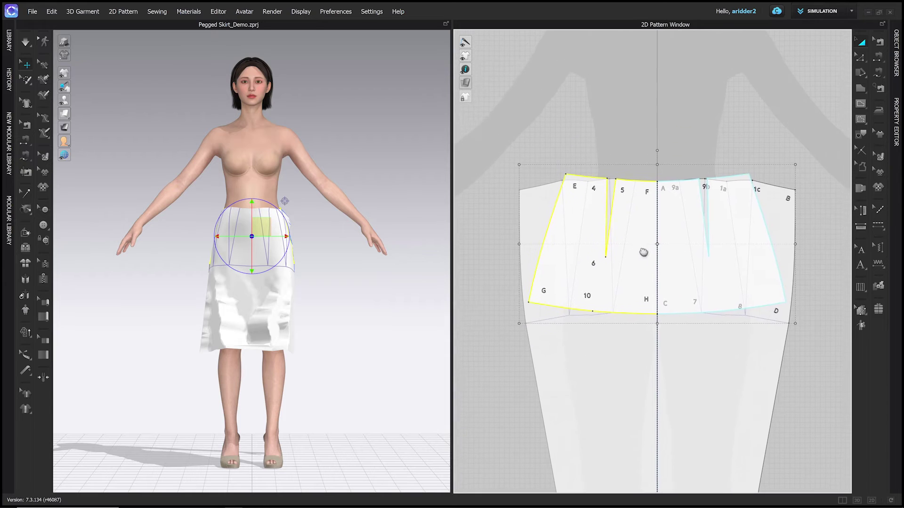
pyautogui.click(473, 272)
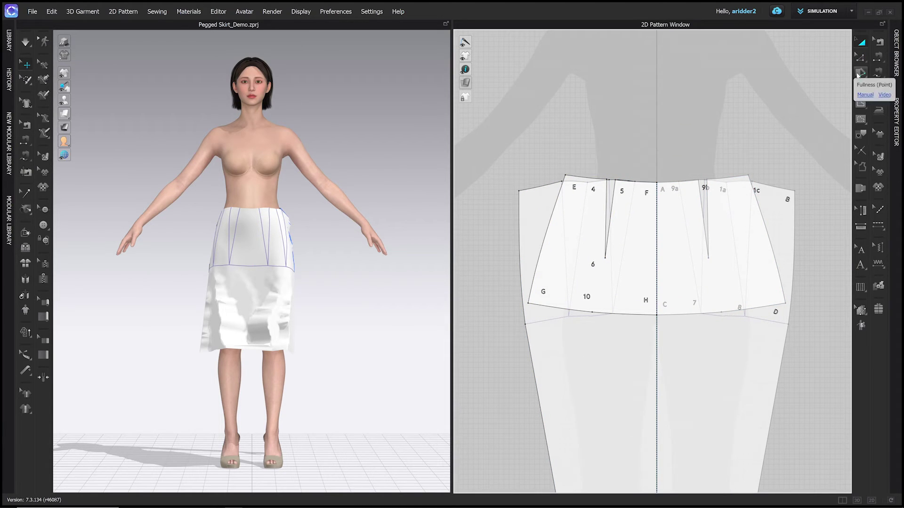
pyautogui.click(859, 73)
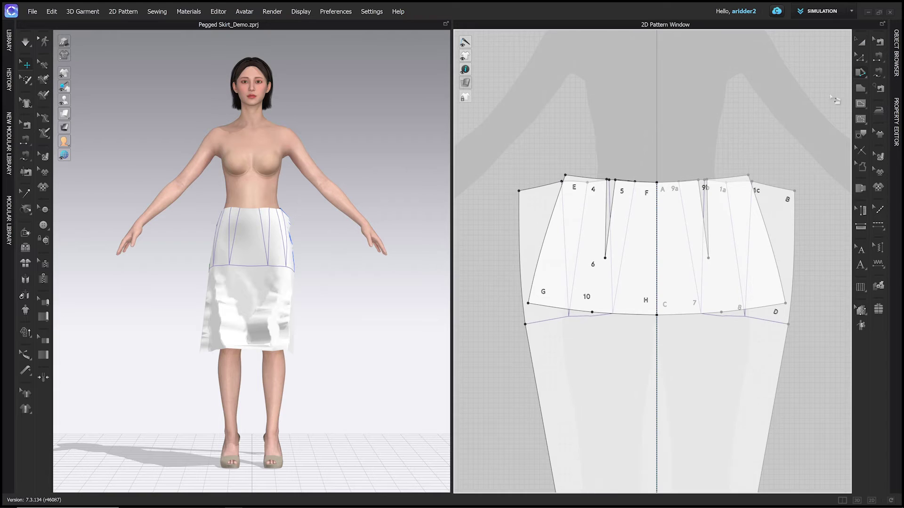
pyautogui.click(592, 313)
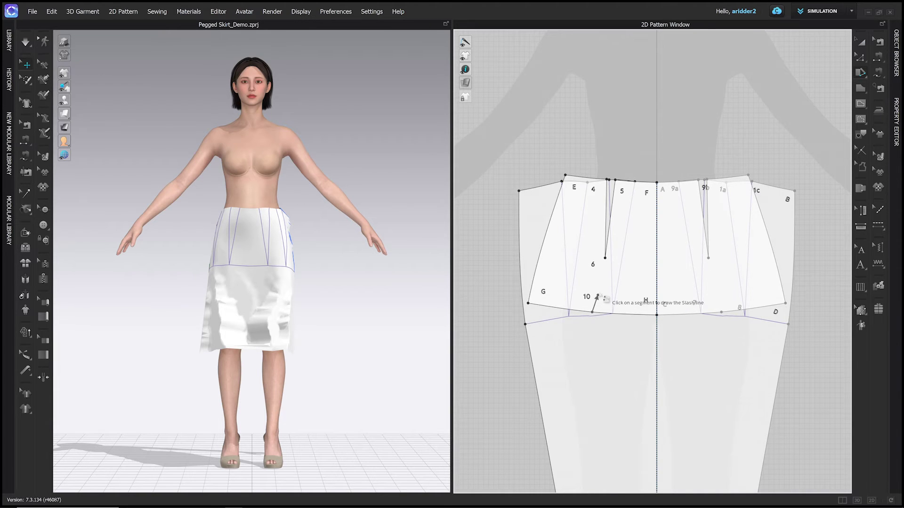
pyautogui.click(605, 260)
# Step: Rotate the back side section about point 10, opening the slash about 1.36 in to bring corner G to the front hip line
pyautogui.moveTo(611, 264); pyautogui.dragTo(663, 199)
pyautogui.scroll(4, 595, 266)
pyautogui.scroll(2, 664, 205)
pyautogui.scroll(2, 664, 198)
pyautogui.moveTo(666, 196); pyautogui.dragTo(773, 61, button='middle')
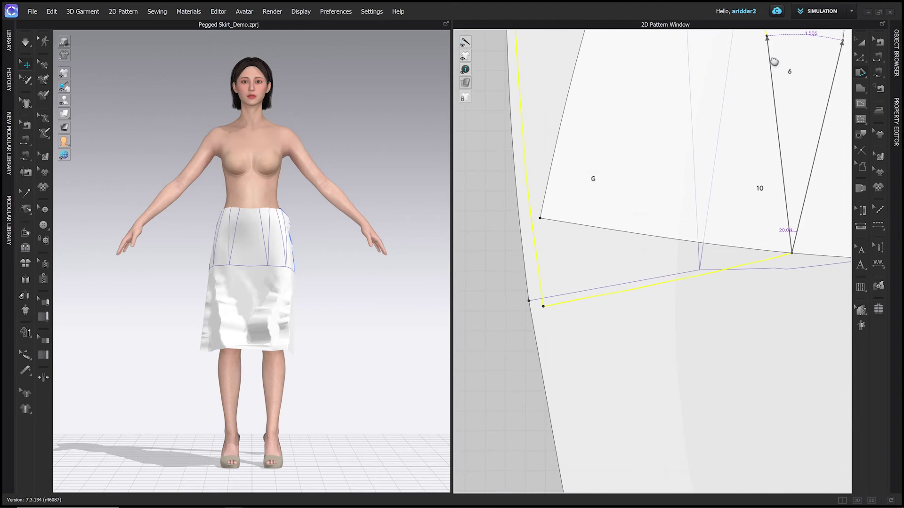
pyautogui.moveTo(773, 60); pyautogui.dragTo(781, 67)
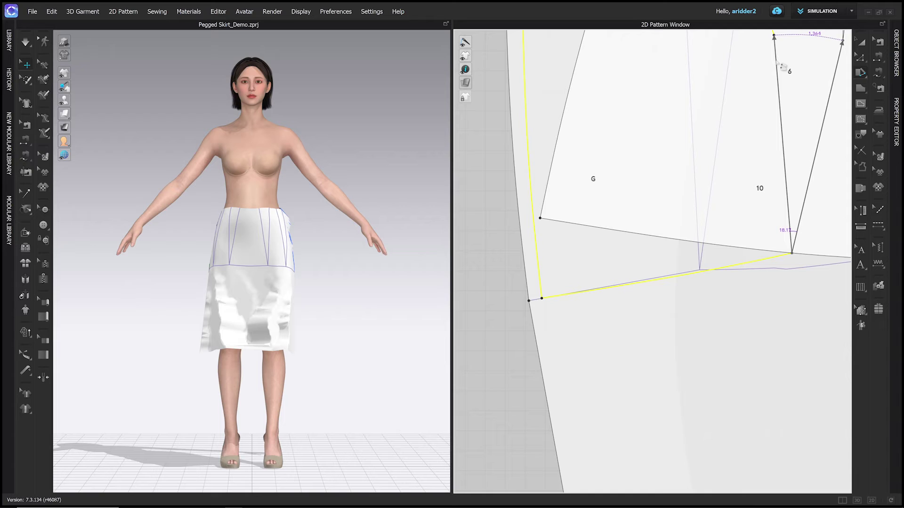
pyautogui.moveTo(782, 67); pyautogui.dragTo(785, 67)
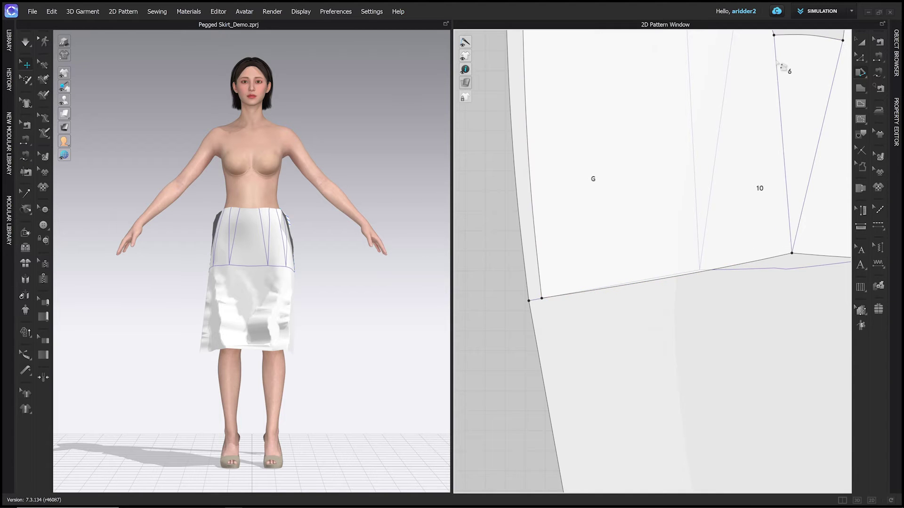
# Step: Delete the two opened dart points 6A and 6B from the back skirt waist
pyautogui.scroll(-3, 744, 165)
pyautogui.moveTo(744, 166); pyautogui.dragTo(572, 305, button='middle')
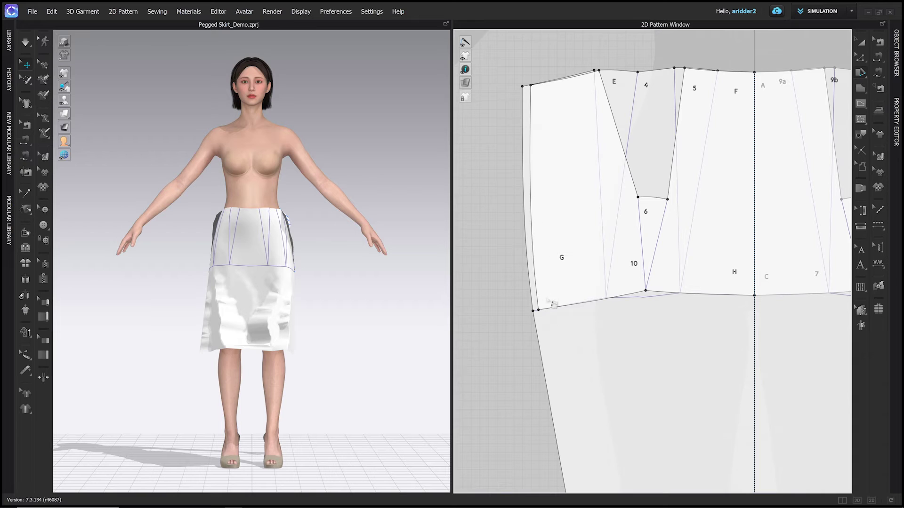
pyautogui.scroll(-1, 549, 306)
pyautogui.moveTo(595, 351); pyautogui.dragTo(525, 174, button='middle')
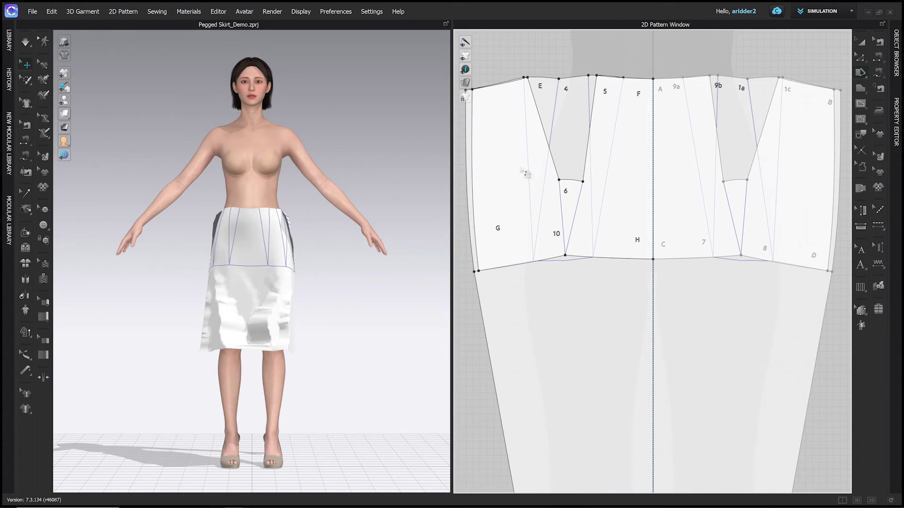
pyautogui.scroll(-2, 529, 409)
pyautogui.moveTo(534, 350); pyautogui.dragTo(551, 256, button='middle')
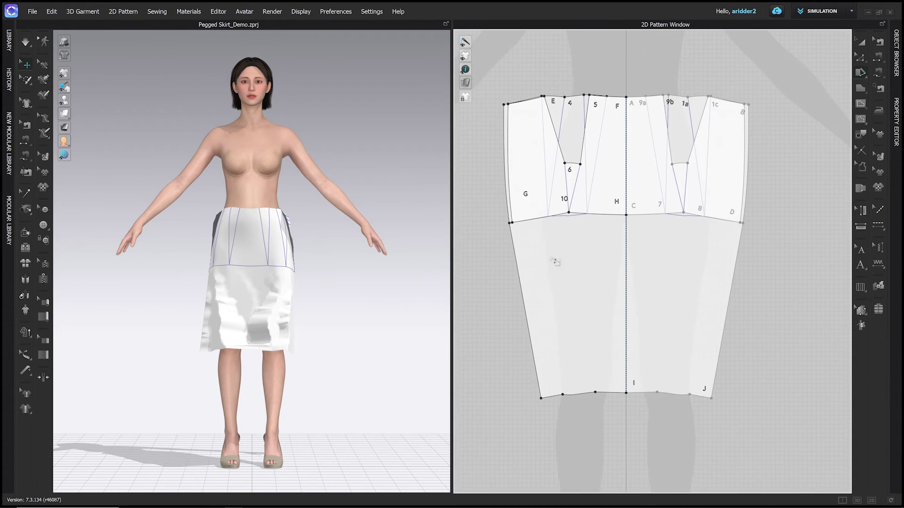
pyautogui.moveTo(589, 189); pyautogui.dragTo(595, 230, button='middle')
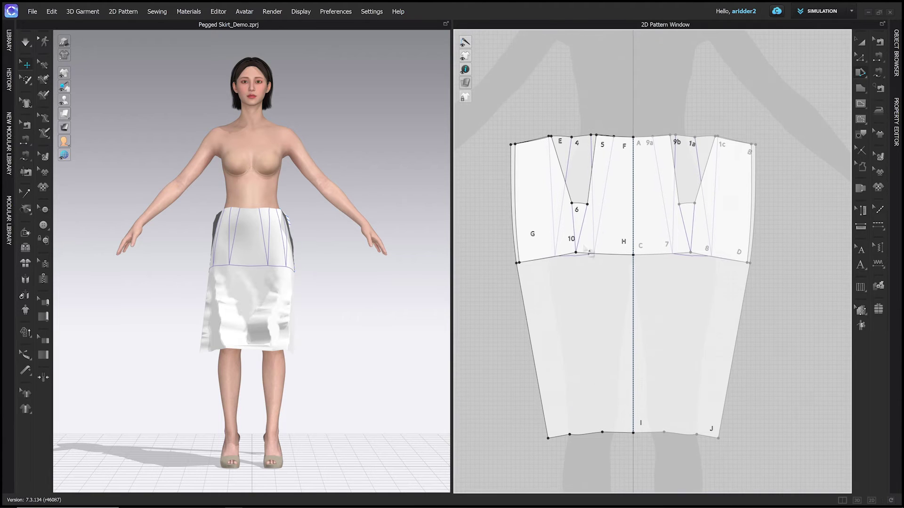
pyautogui.press('z')
pyautogui.click(581, 209)
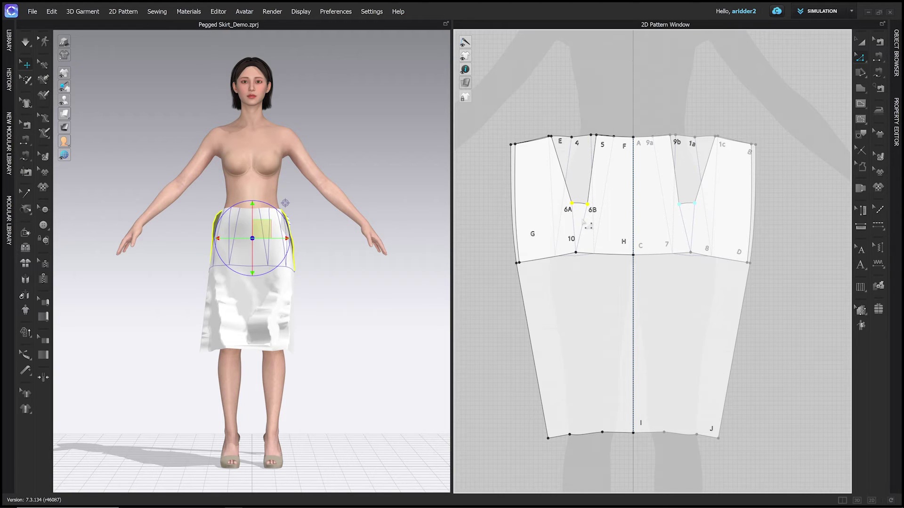
pyautogui.press('Delete')
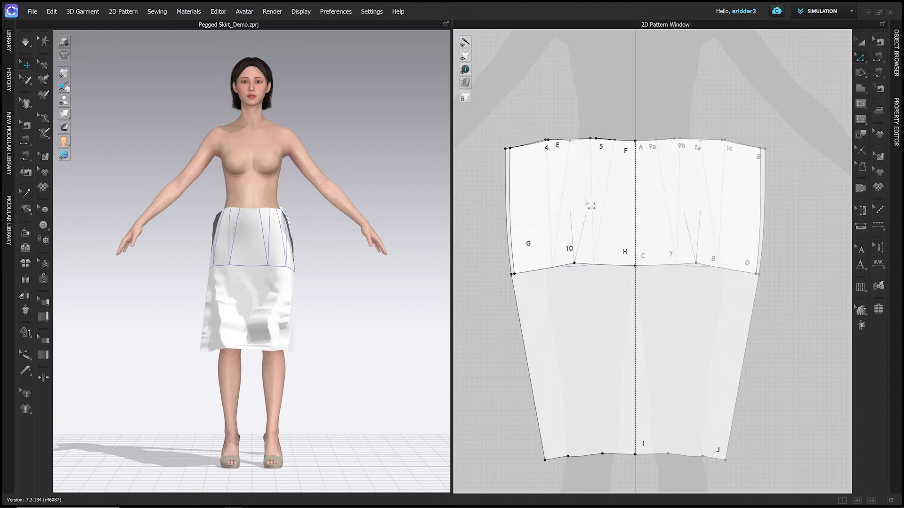
# Step: Move the back skirt piece clear beside the front piece and reposition its labels E, 4 and G near their matching points
pyautogui.press('a')
pyautogui.click(584, 200)
pyautogui.scroll(-5, 581, 202)
pyautogui.moveTo(513, 206); pyautogui.dragTo(664, 206)
pyautogui.moveTo(703, 277); pyautogui.dragTo(631, 294, button='right')
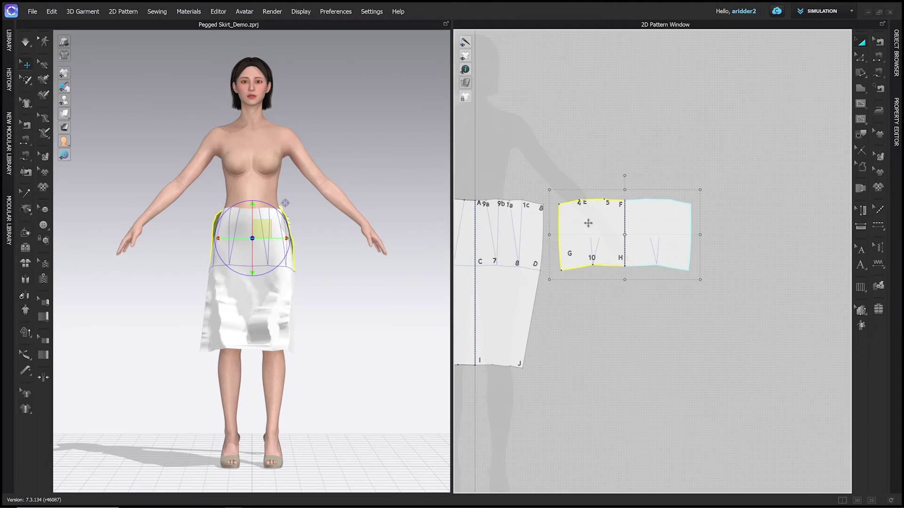
pyautogui.moveTo(589, 225); pyautogui.dragTo(604, 224)
pyautogui.click(612, 289)
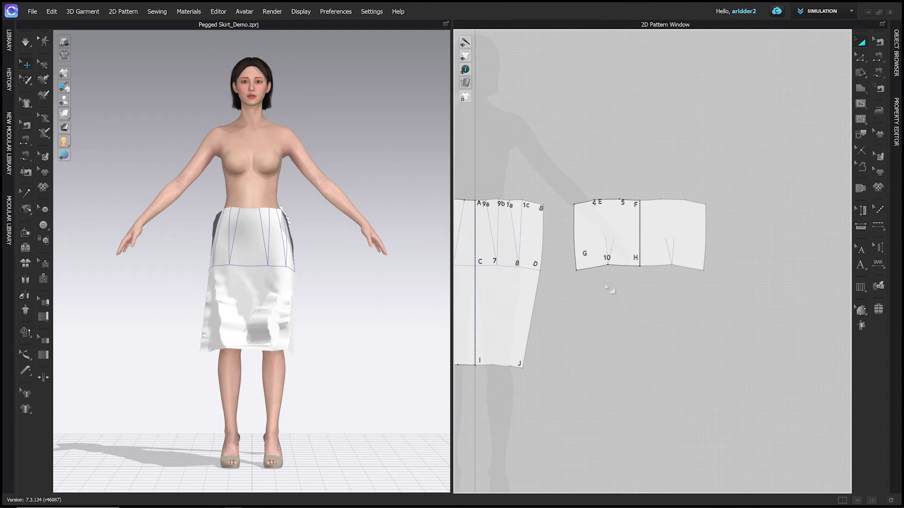
pyautogui.press('t')
pyautogui.scroll(2, 660, 235)
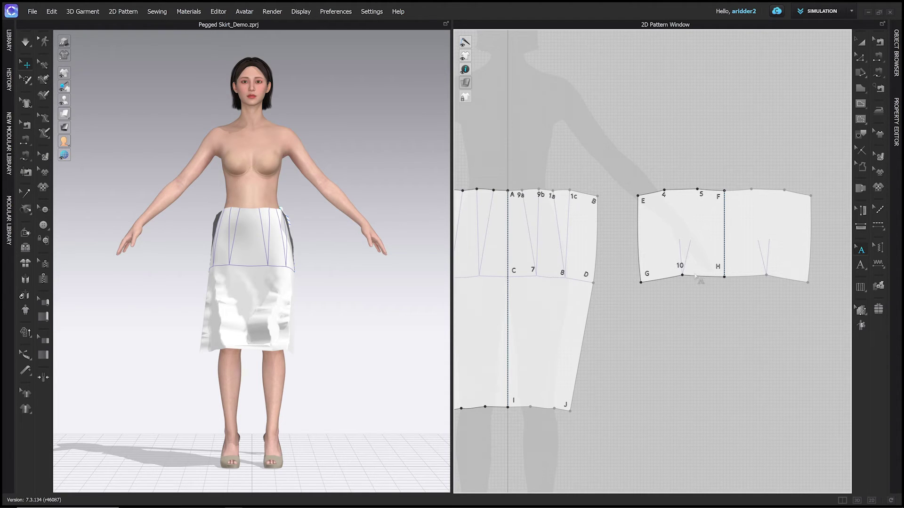
pyautogui.press('z')
pyautogui.rightClick(665, 191)
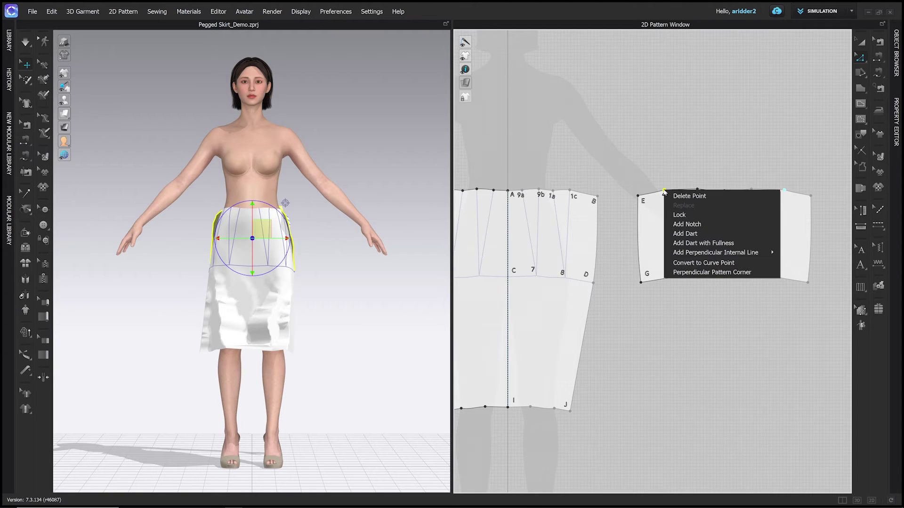
pyautogui.click(686, 234)
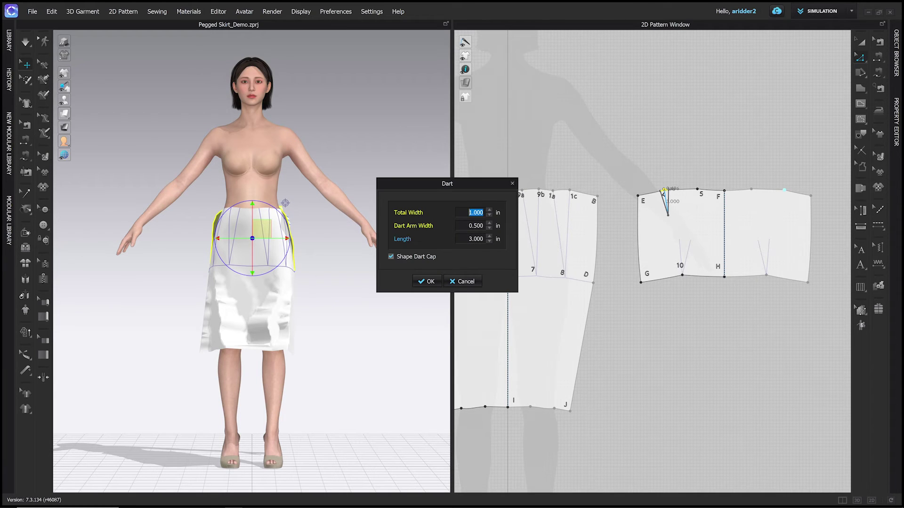
pyautogui.click(465, 282)
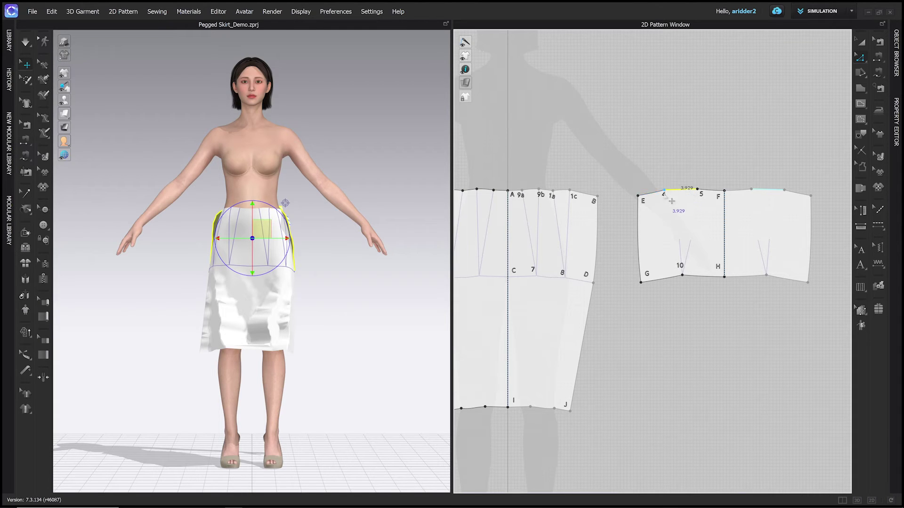
pyautogui.click(672, 197)
# Step: Add a waist dart at point 4 of the back skirt with 2 in total width, 6 in length and a shaped dart cap
pyautogui.rightClick(664, 191)
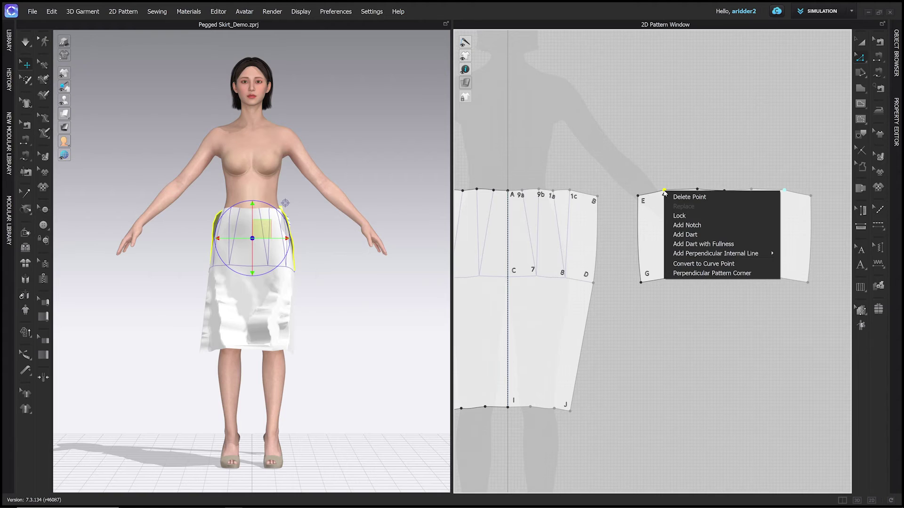
pyautogui.click(676, 235)
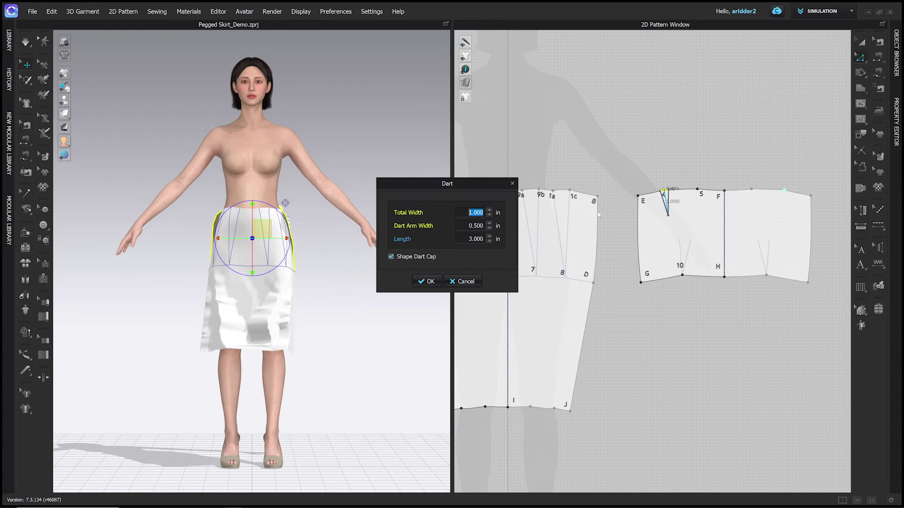
pyautogui.write('2')
pyautogui.press('Tab')
pyautogui.press('Tab')
pyautogui.write('6')
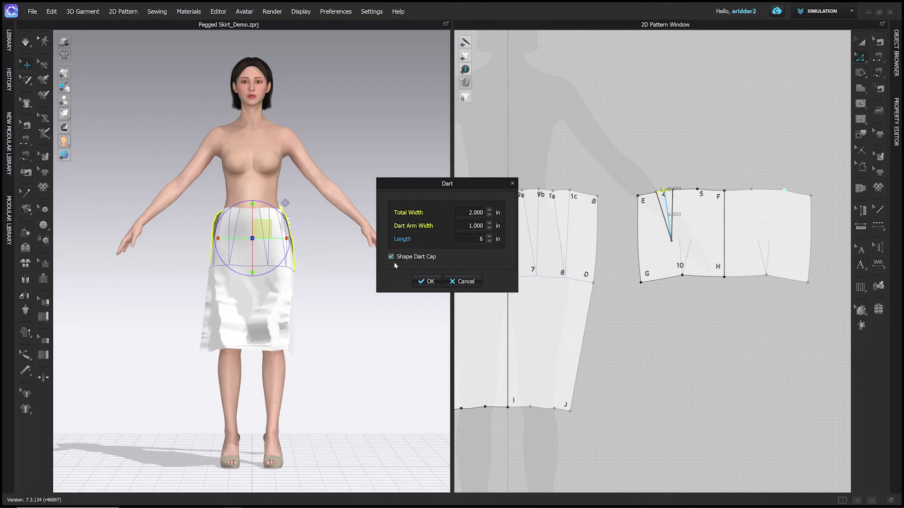
pyautogui.click(426, 282)
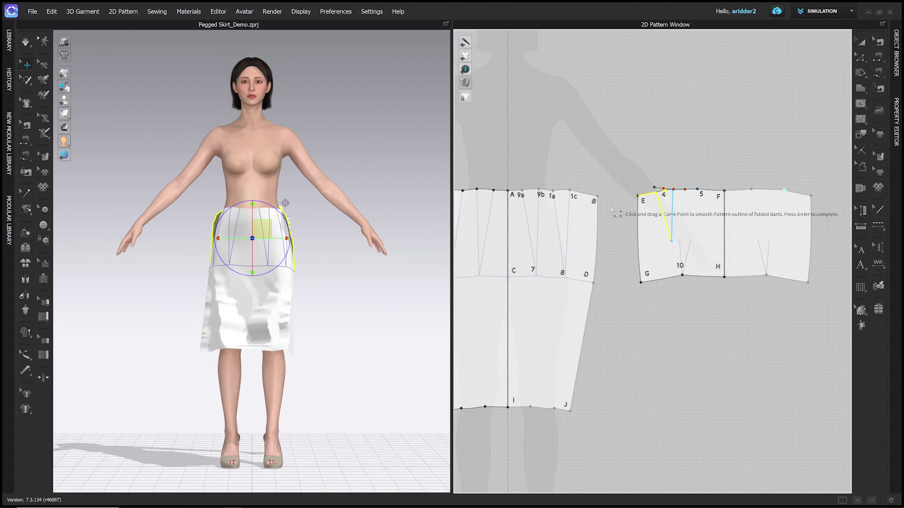
pyautogui.press('Return')
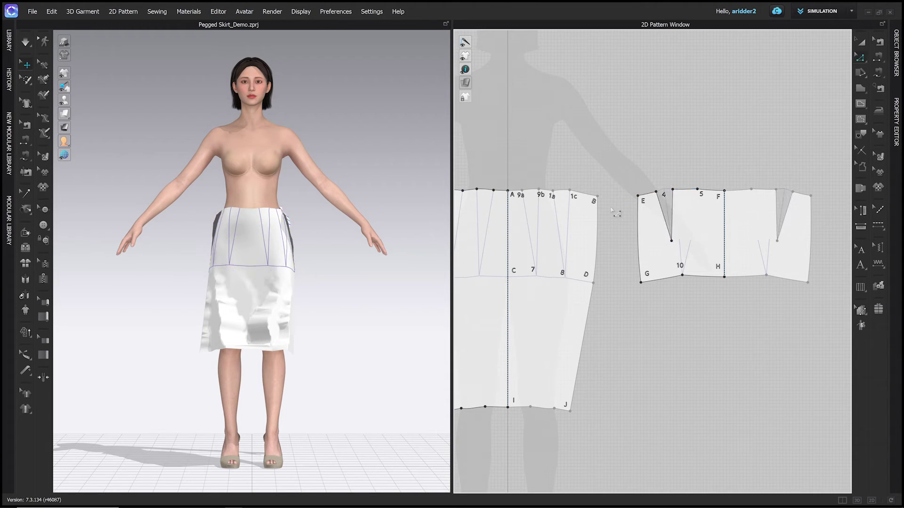
# Step: Add a second back waist dart at point 5 with 2 in total width, 6 in length and a shaped dart cap
pyautogui.rightClick(698, 190)
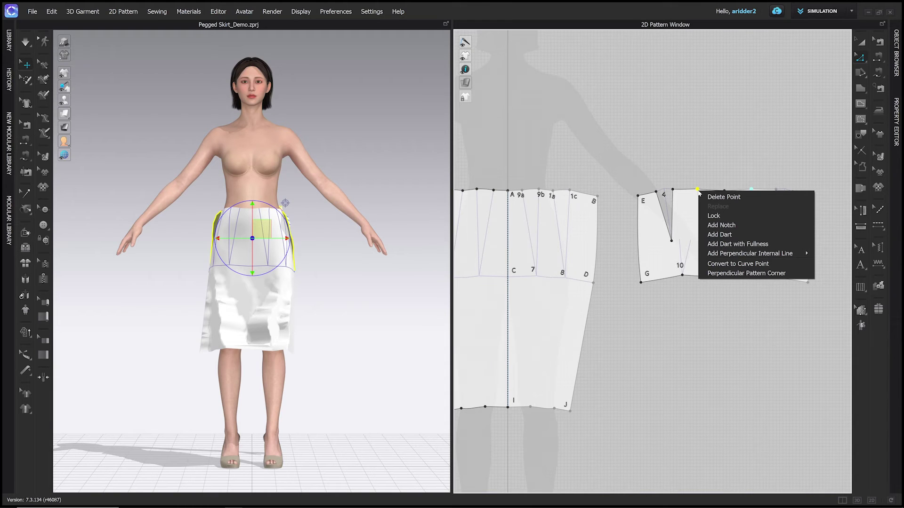
pyautogui.click(719, 234)
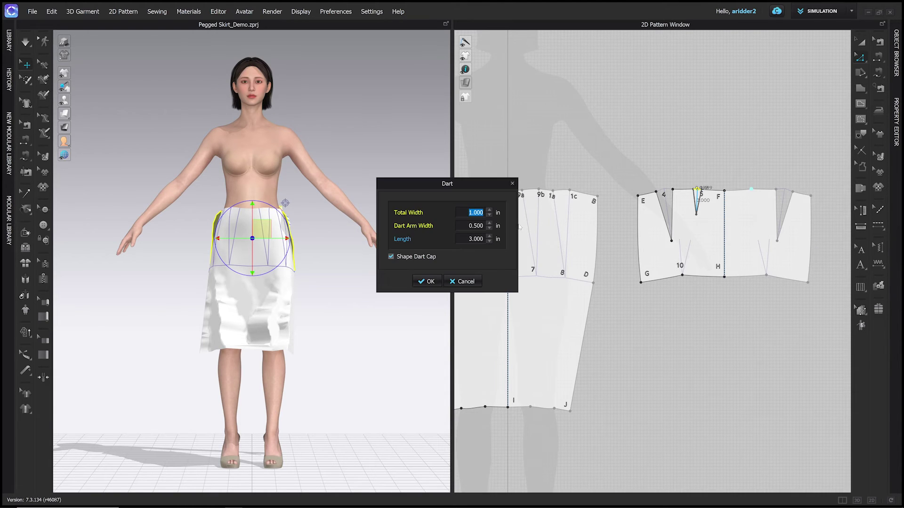
pyautogui.write('2')
pyautogui.press('Tab')
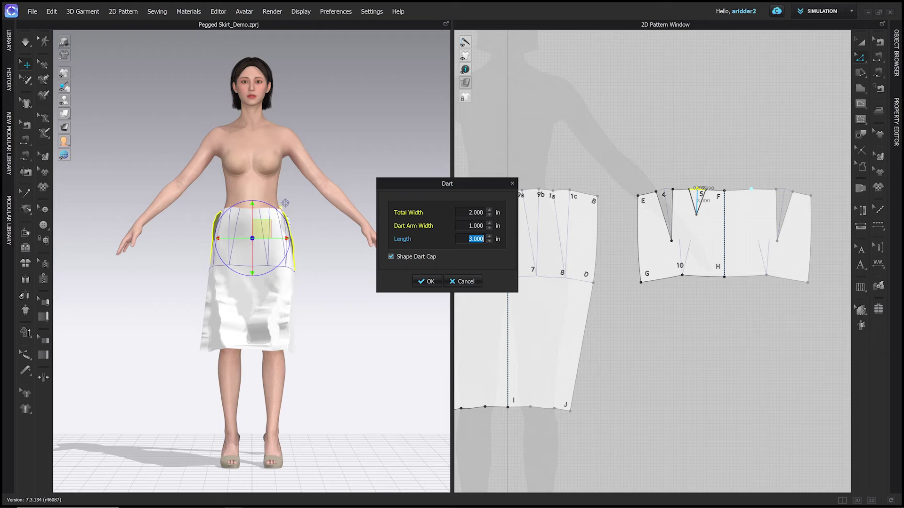
pyautogui.write('6')
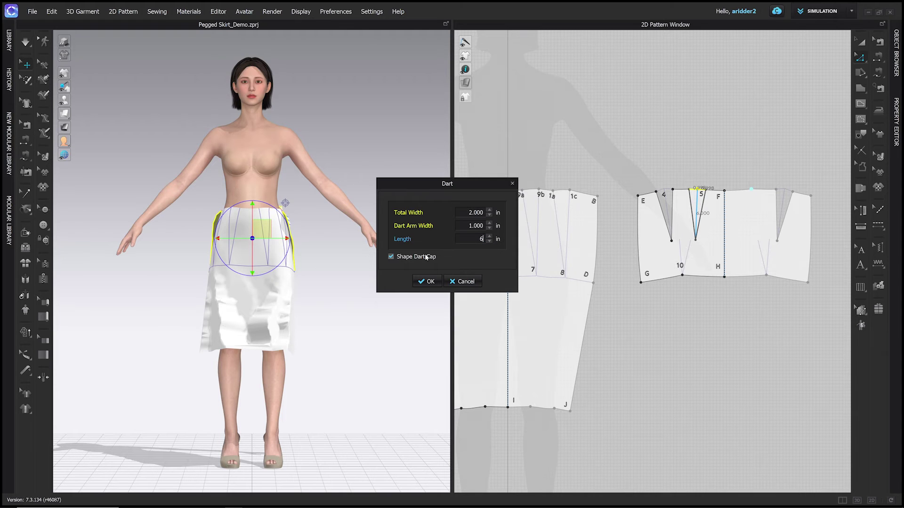
pyautogui.click(426, 281)
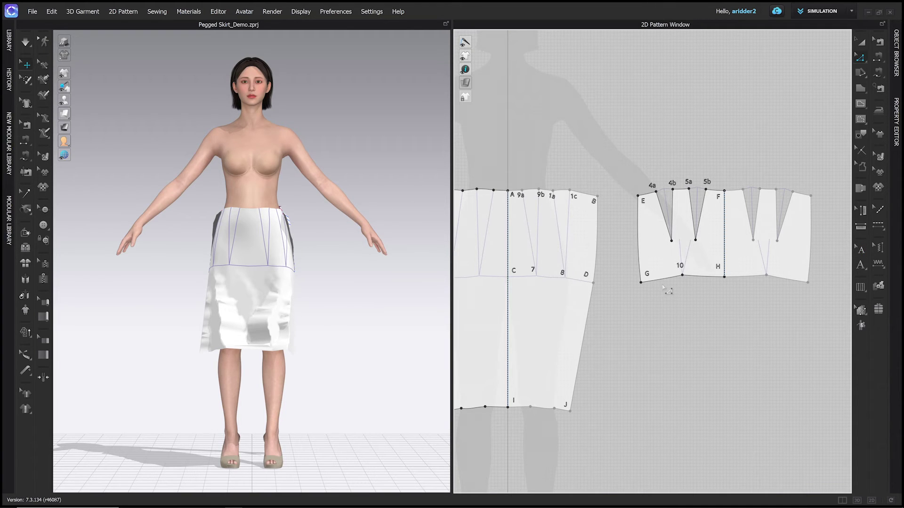
# Step: Extend the back skirt's lower edge from G through 10 to H by 15.5 in with Offset Pattern Outline, using default corners
pyautogui.click(665, 278)
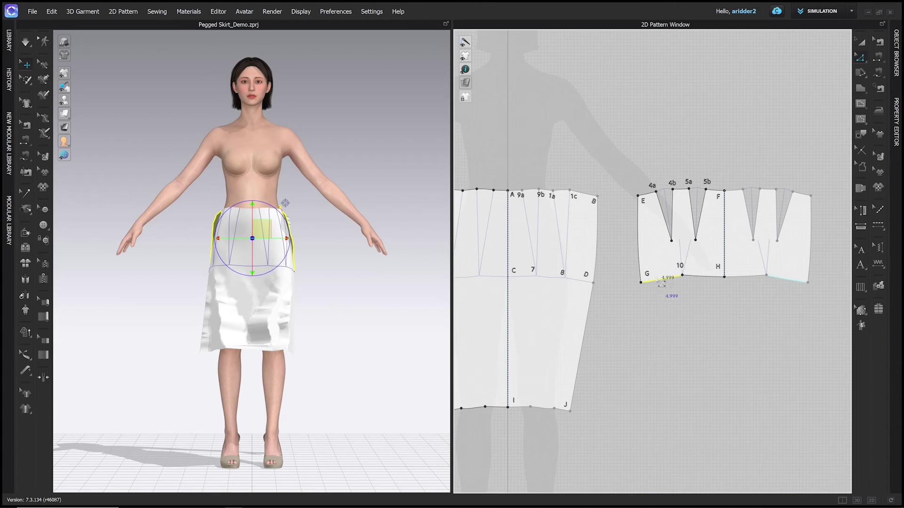
pyautogui.keyDown('shift'); pyautogui.click(704, 276); pyautogui.keyUp('shift')
pyautogui.rightClick(701, 279)
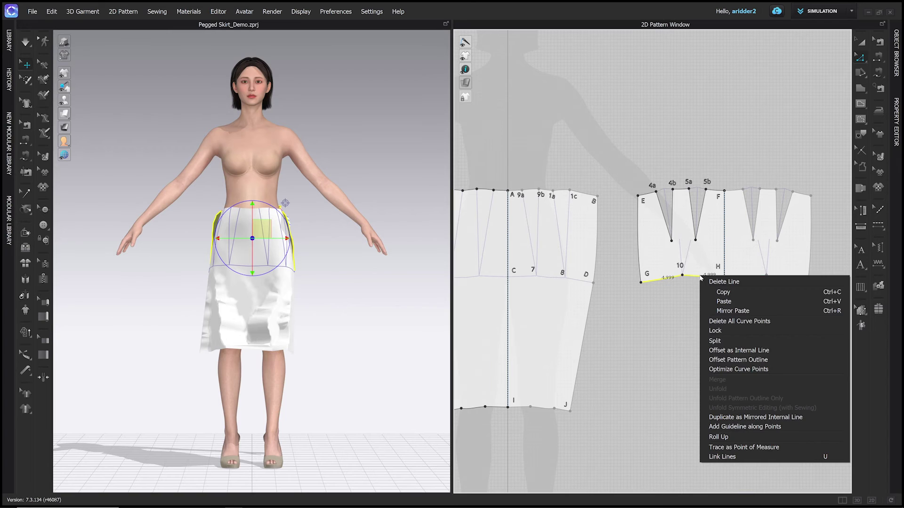
pyautogui.click(732, 360)
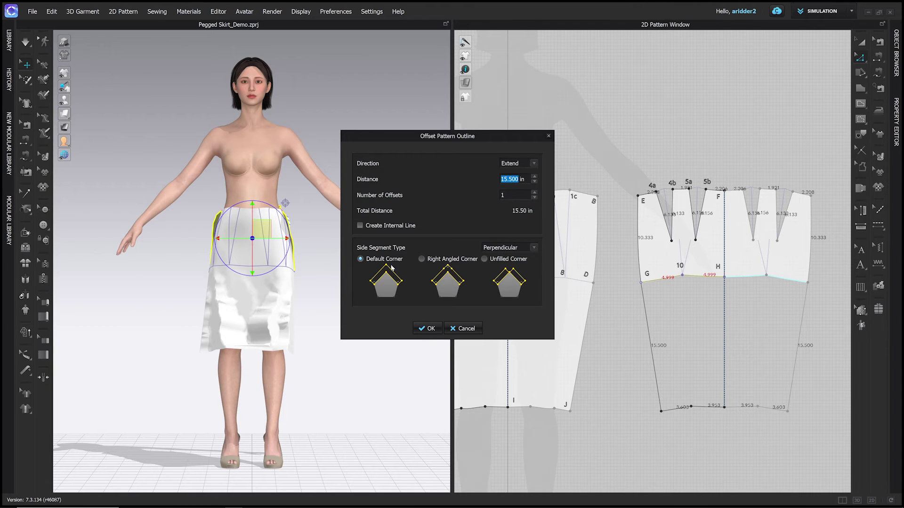
pyautogui.click(426, 328)
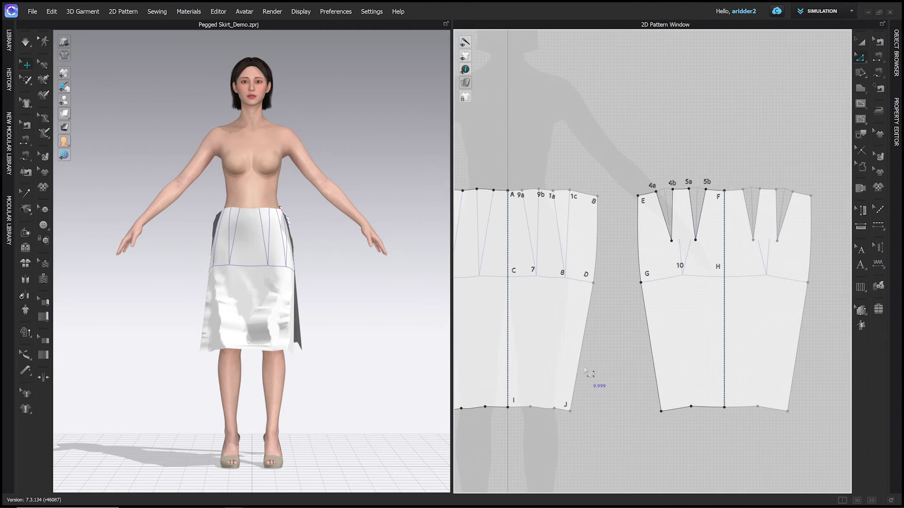
# Step: Sew the front skirt's lower side edge D–J to the back skirt's matching side edge below G with Segment Sewing
pyautogui.scroll(-2, 589, 373)
pyautogui.moveTo(589, 373); pyautogui.dragTo(628, 358, button='right')
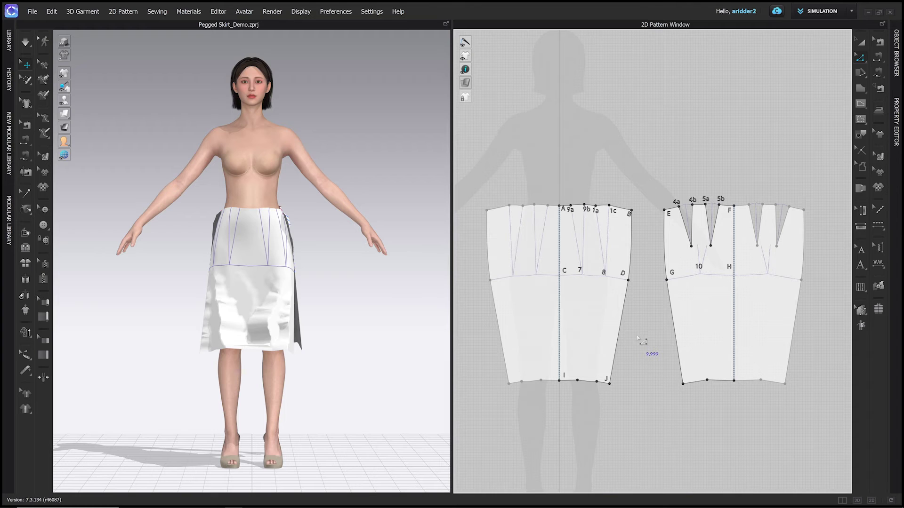
pyautogui.press('b')
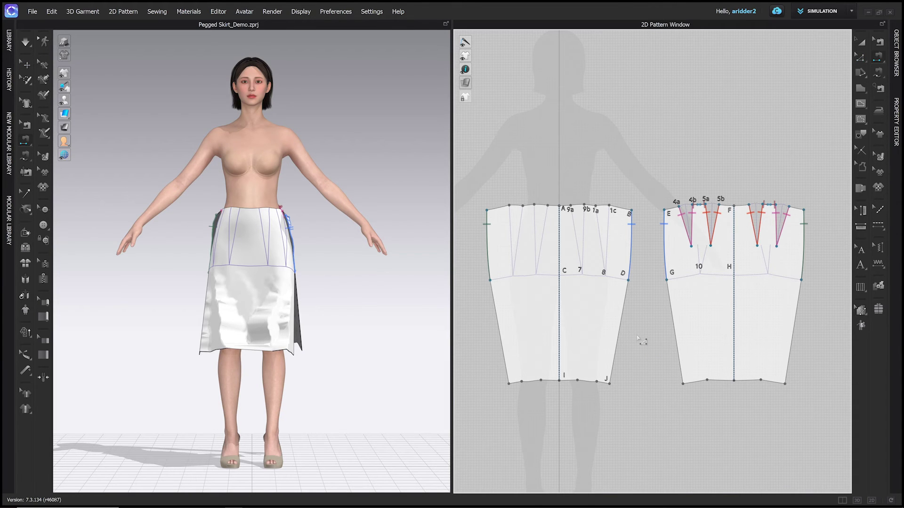
pyautogui.click(624, 303)
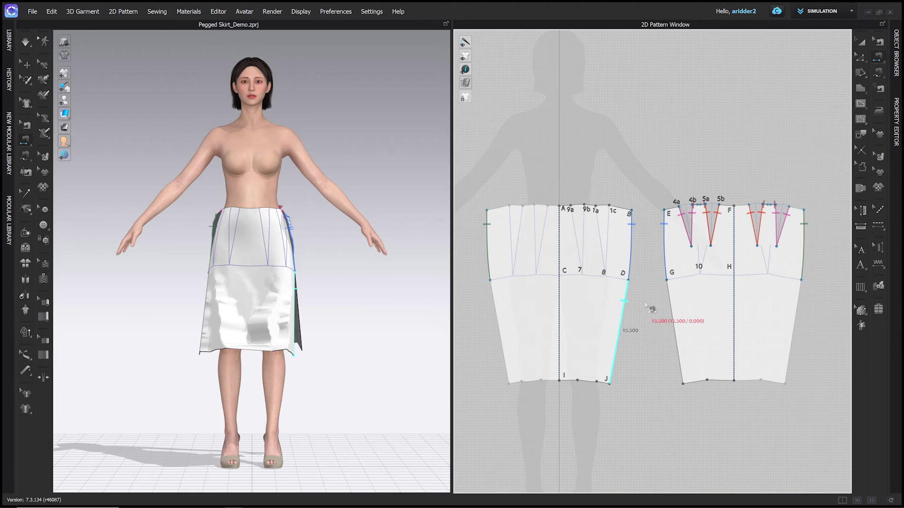
pyautogui.click(671, 304)
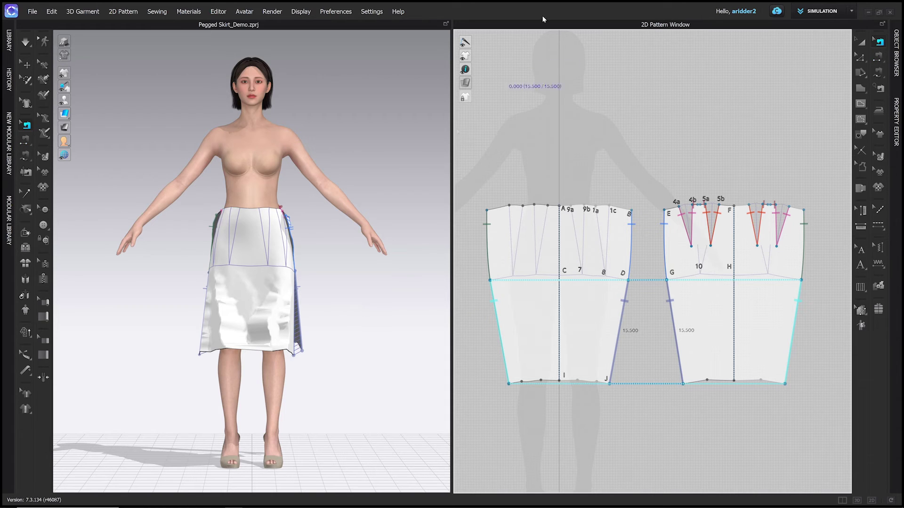
# Step: Remove the unwanted sewing along the back waist between dart points 4b and 5a
pyautogui.press('a')
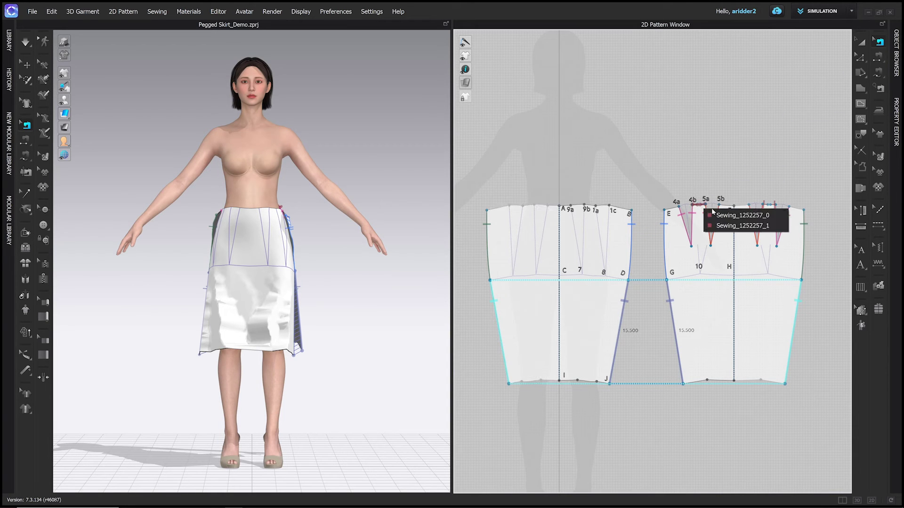
pyautogui.scroll(5, 699, 209)
pyautogui.scroll(2, 693, 253)
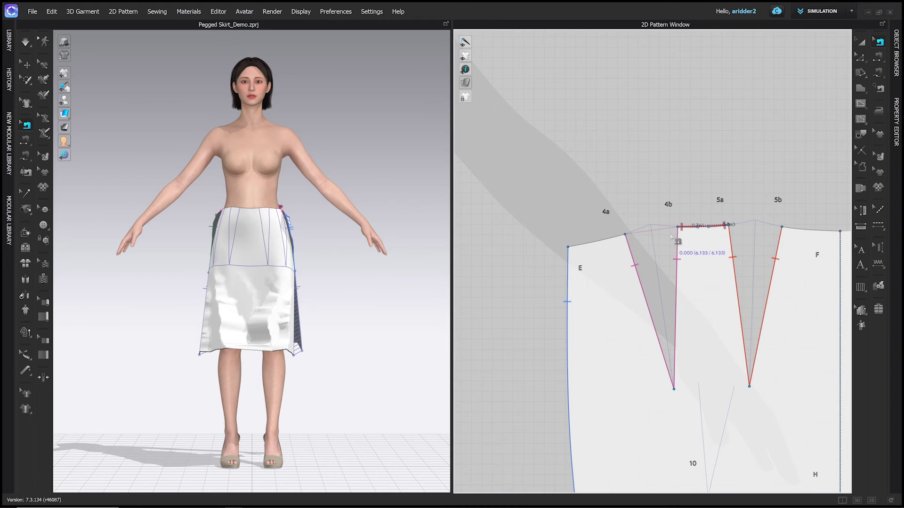
pyautogui.scroll(-6, 683, 243)
pyautogui.press('z')
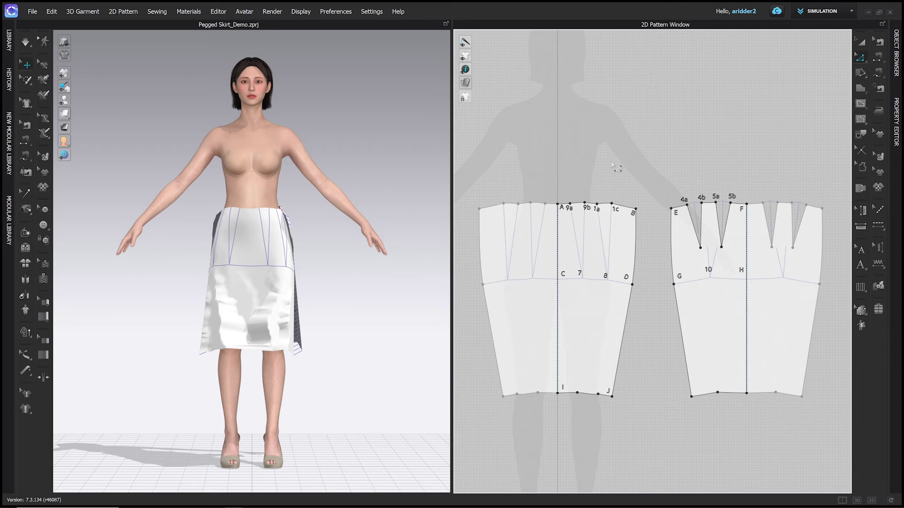
# Step: Create a 13 in wide by 1 in high rectangle above the front skirt for the waistband
pyautogui.press('v')
pyautogui.click(604, 145)
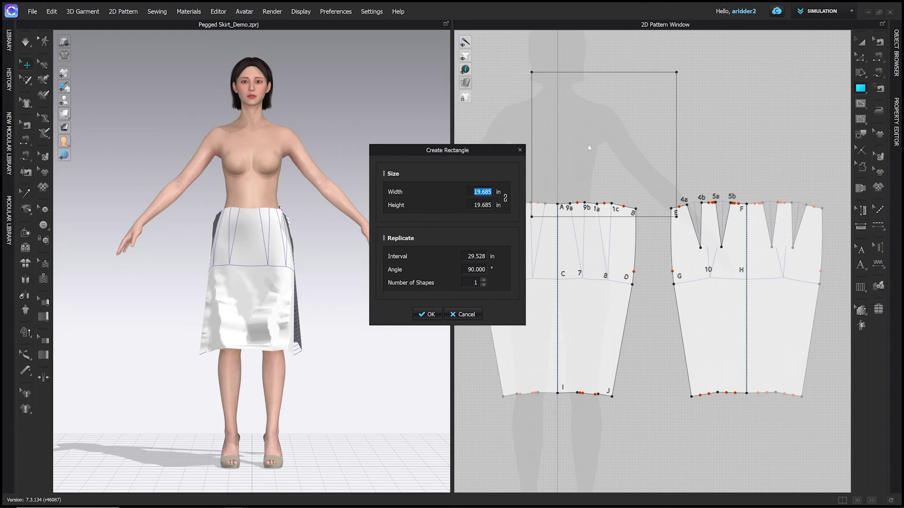
pyautogui.write('13')
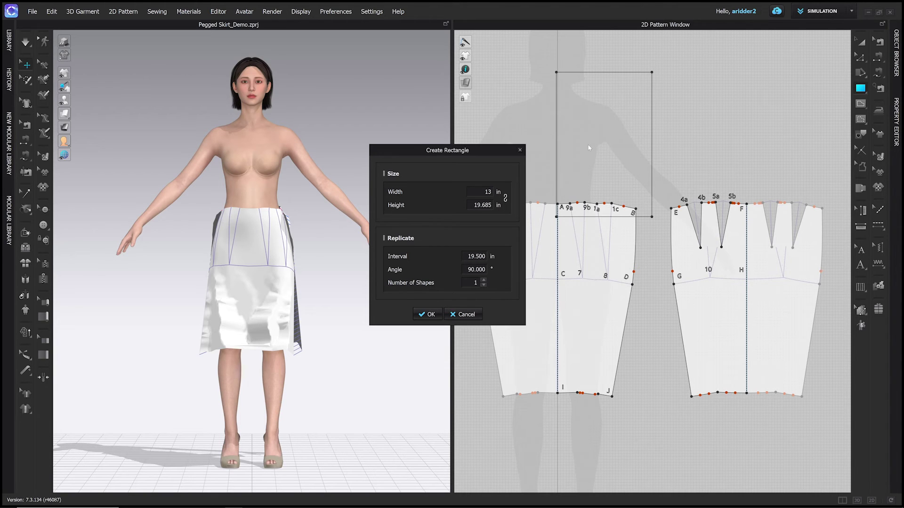
pyautogui.press('Tab')
pyautogui.write('1')
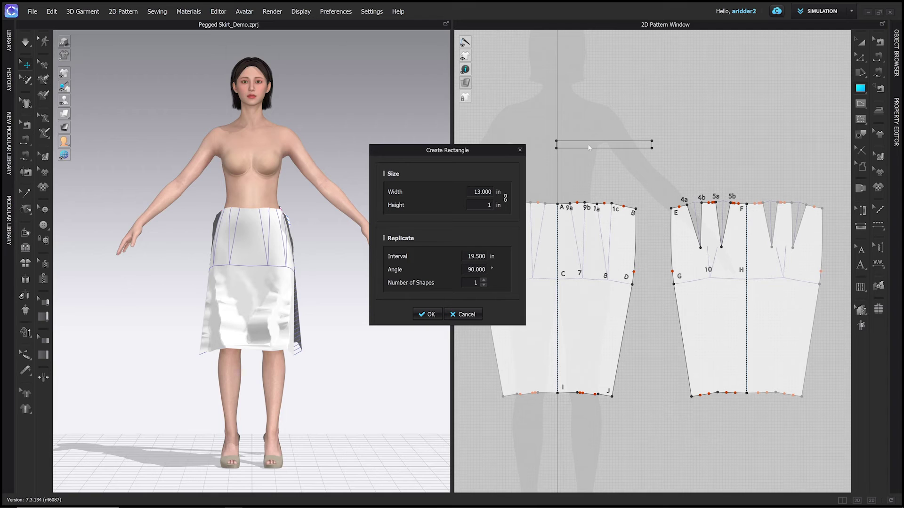
pyautogui.click(435, 316)
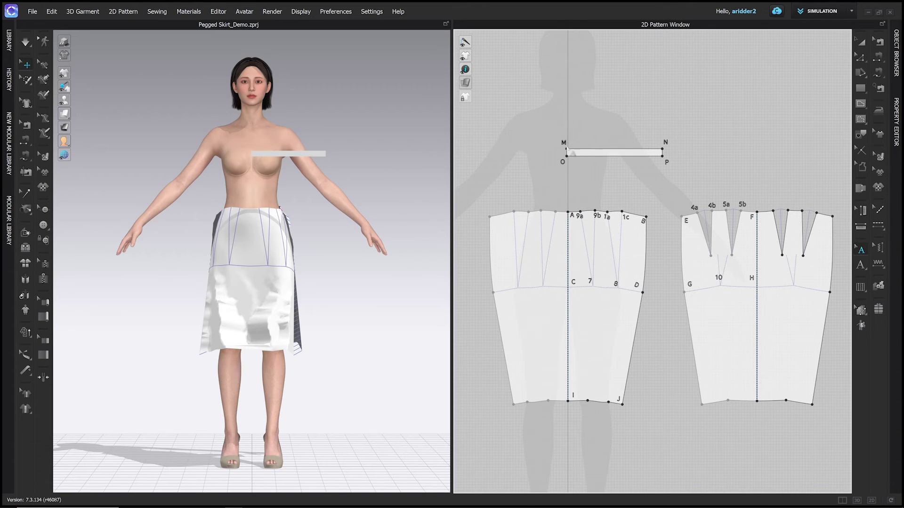
# Step: Unfold the waistband across its edge M–O with symmetric editing and sewing
pyautogui.press('z')
pyautogui.rightClick(567, 153)
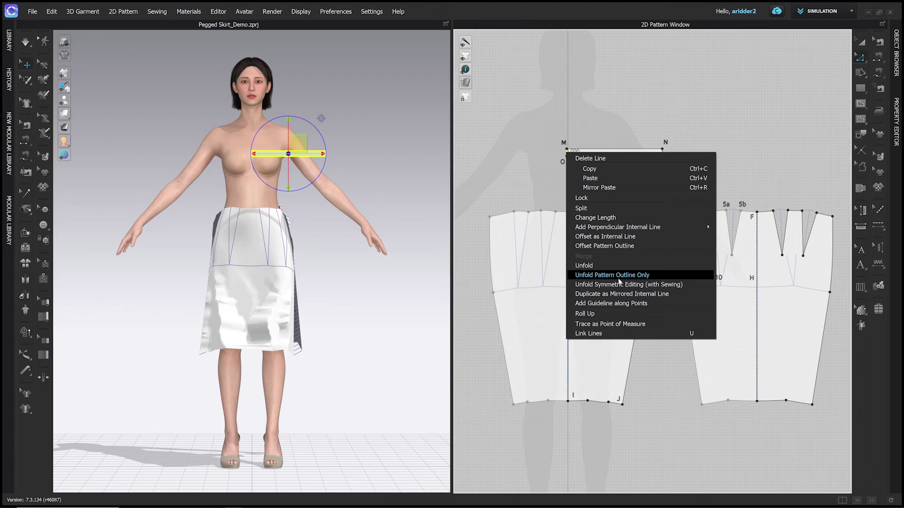
pyautogui.click(704, 285)
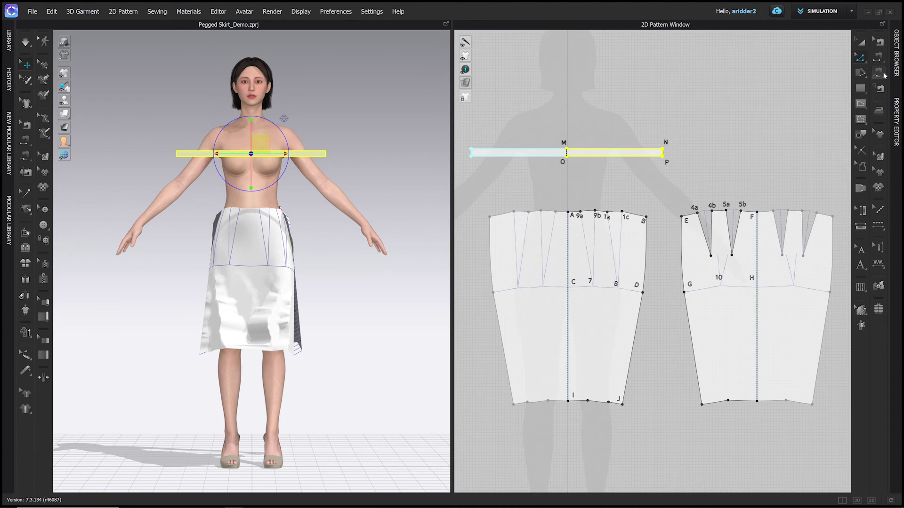
# Step: Begin an M:N Free Sewing with the waistband's lower edge from O to P as the M side
pyautogui.click(860, 73)
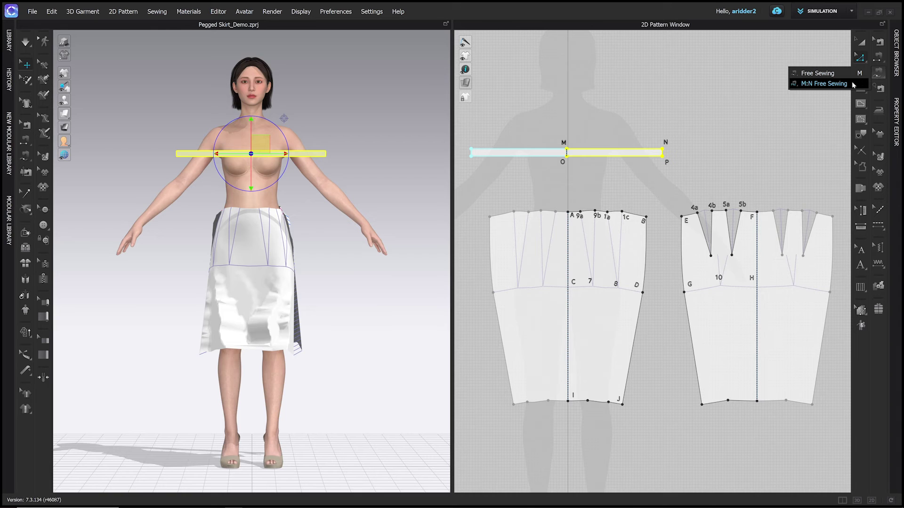
pyautogui.click(852, 82)
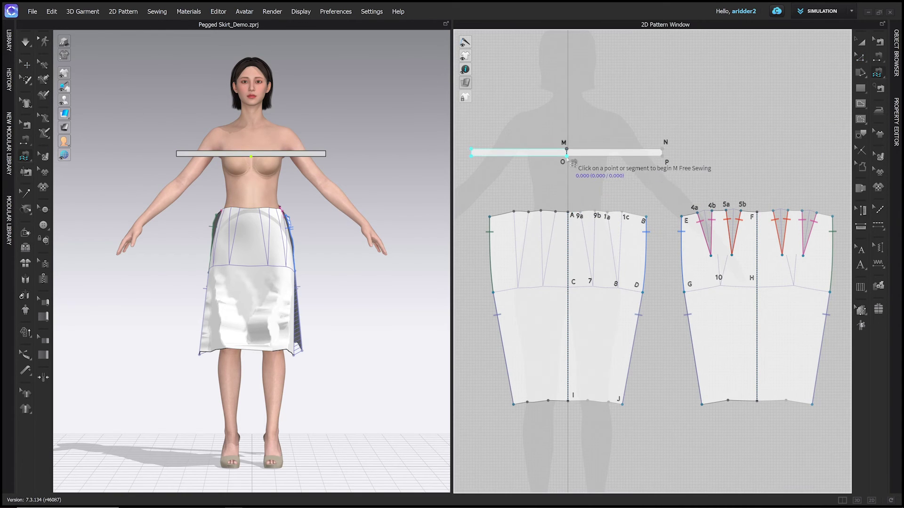
pyautogui.click(566, 157)
pyautogui.click(663, 157)
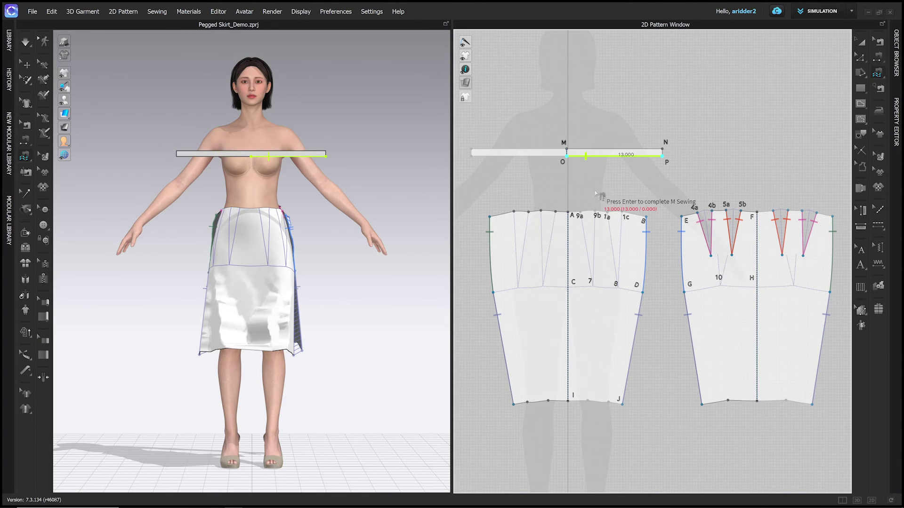
pyautogui.press('Return')
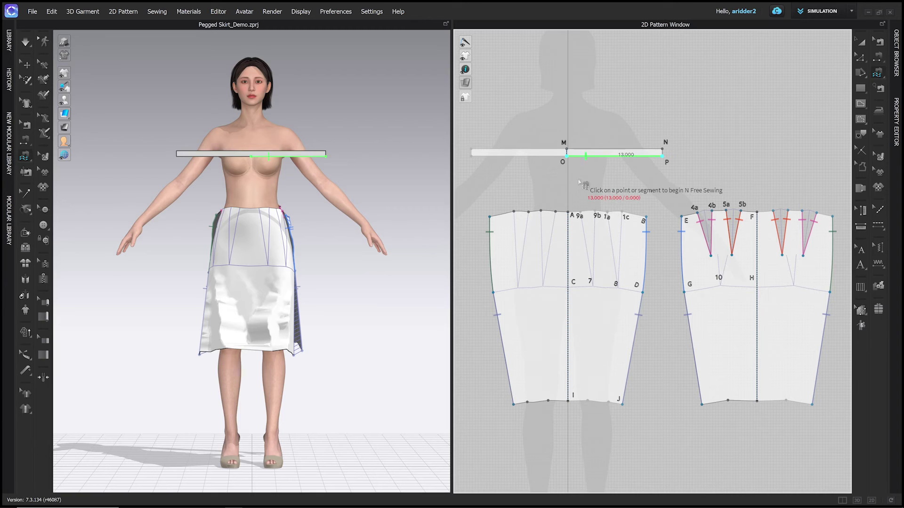
# Step: Add the front waist segments A–9a, 9b–1a and 1c–B to the N side of the waistband sewing
pyautogui.click(572, 215)
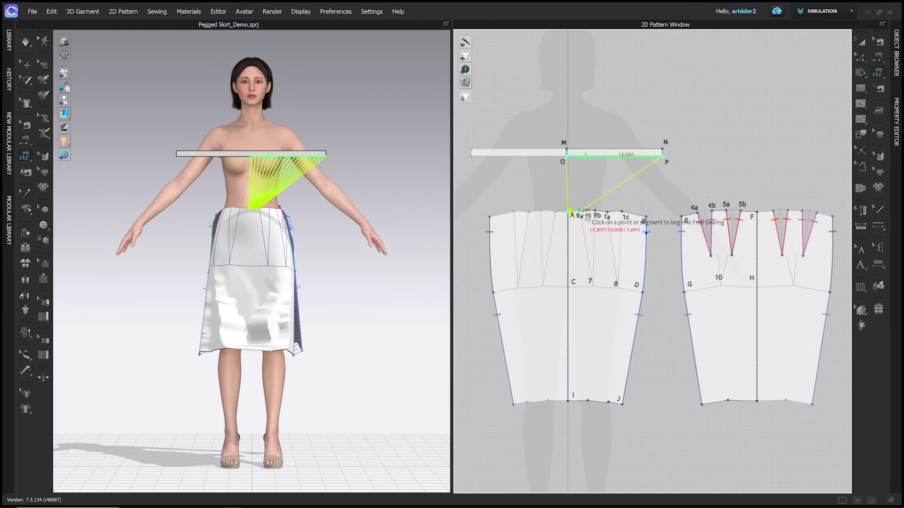
pyautogui.click(580, 213)
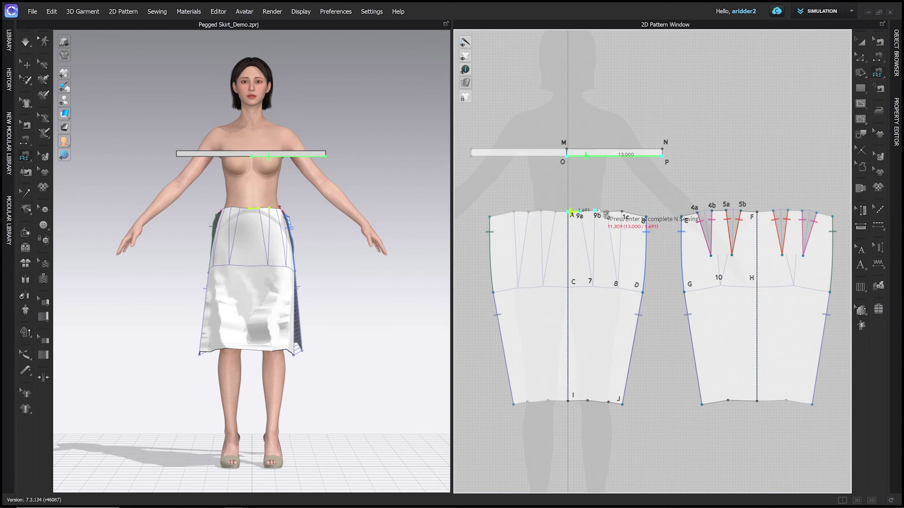
pyautogui.click(607, 214)
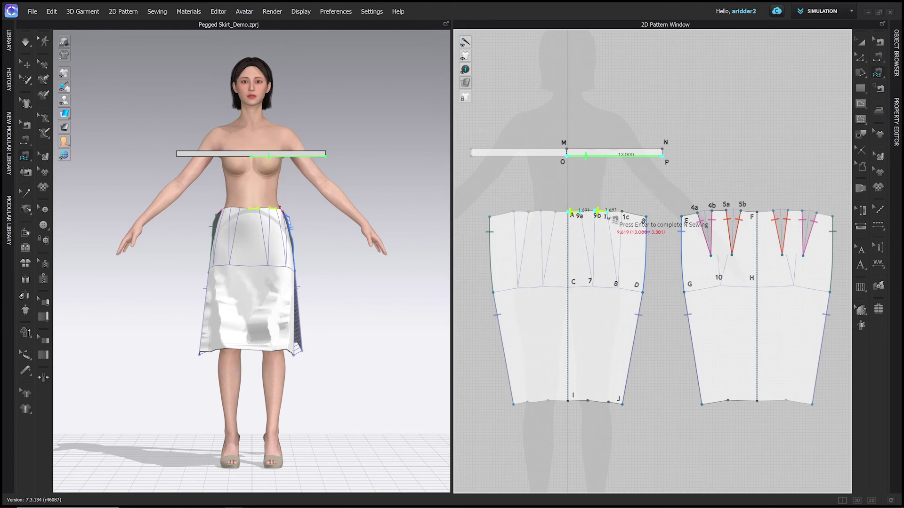
pyautogui.click(623, 213)
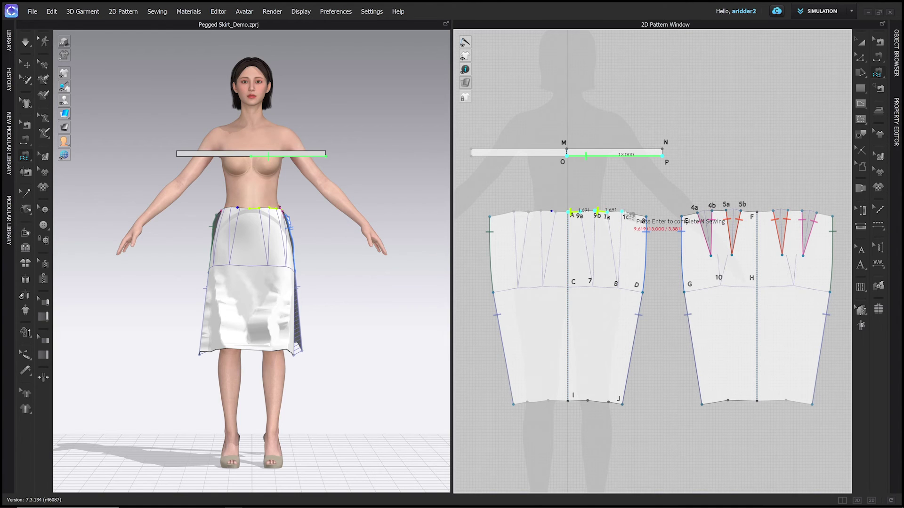
pyautogui.click(645, 217)
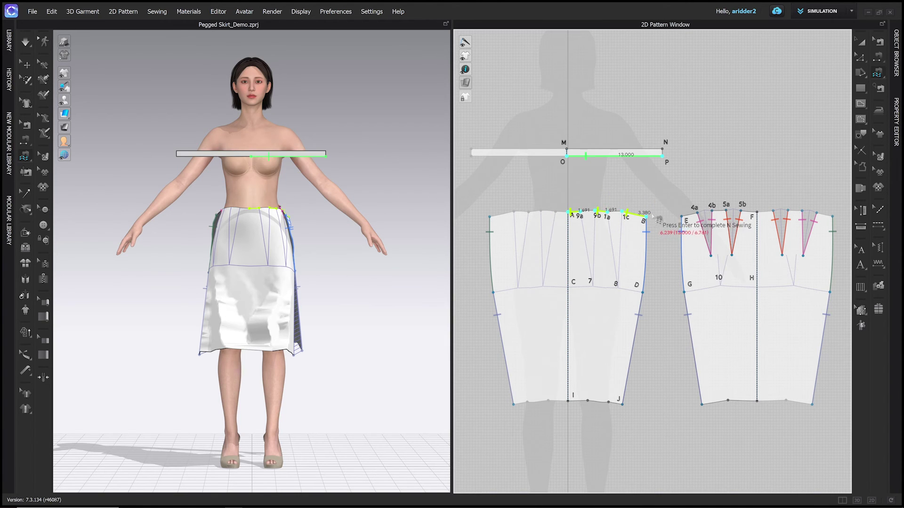
# Step: Add the back waist segments E–4a, 4b–5a and 5b–F to the N side and complete the waistband sewing
pyautogui.click(683, 217)
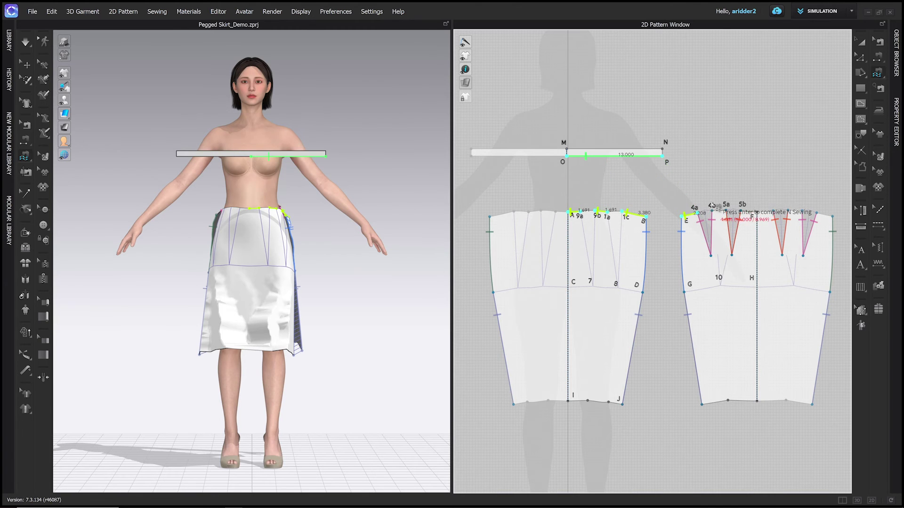
pyautogui.click(714, 211)
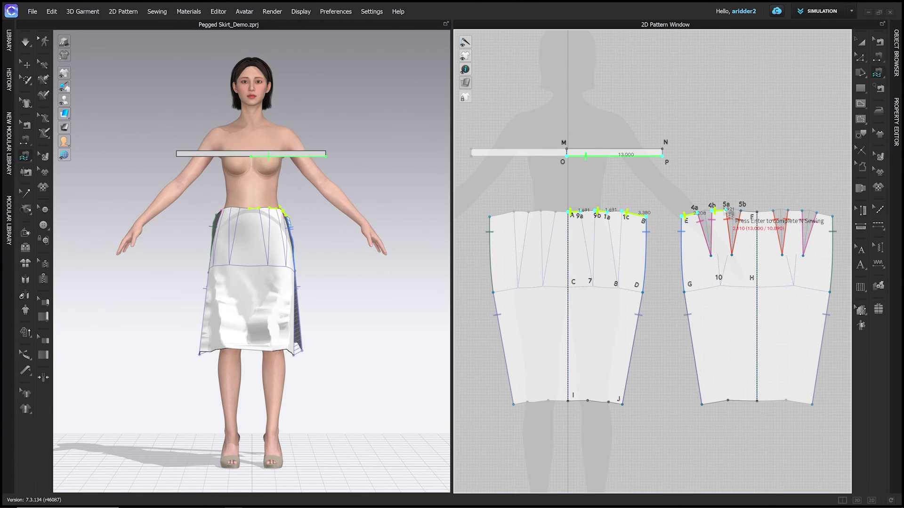
pyautogui.click(751, 215)
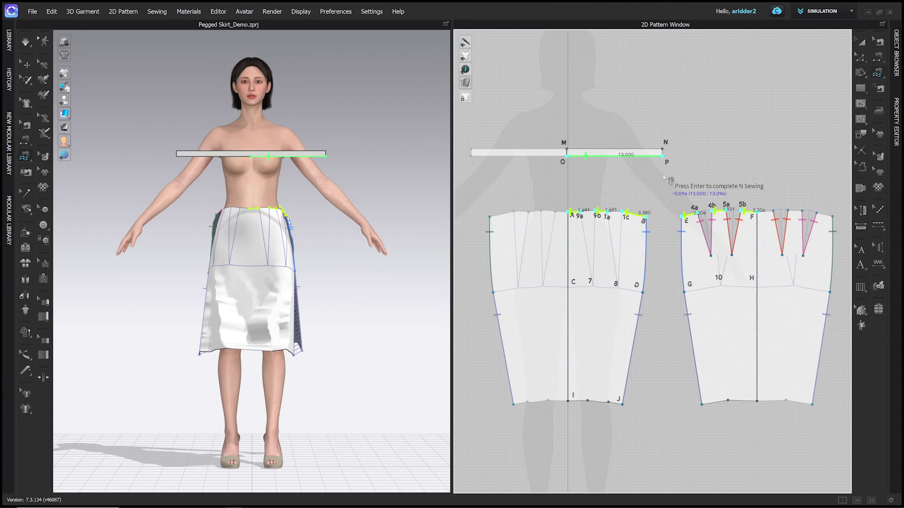
pyautogui.press('Return')
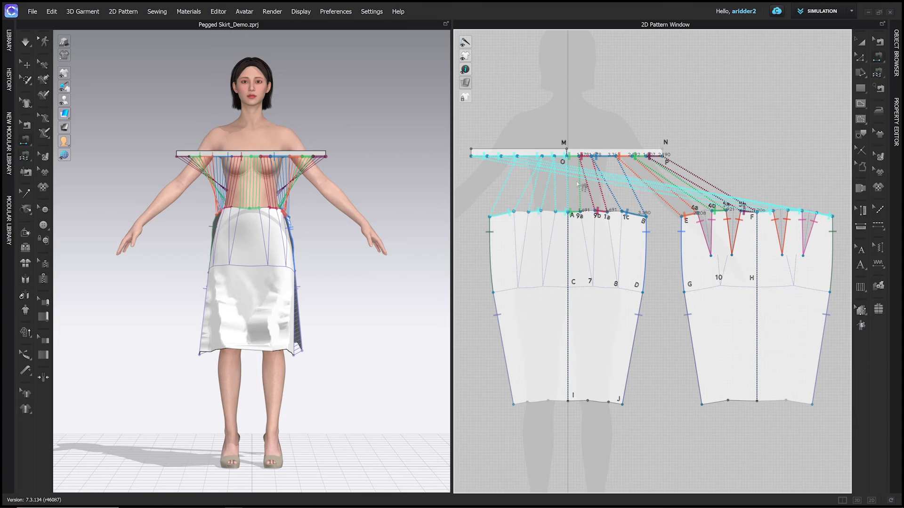
# Step: Sew the two short ends of the waistband together with Segment Sewing
pyautogui.click(878, 57)
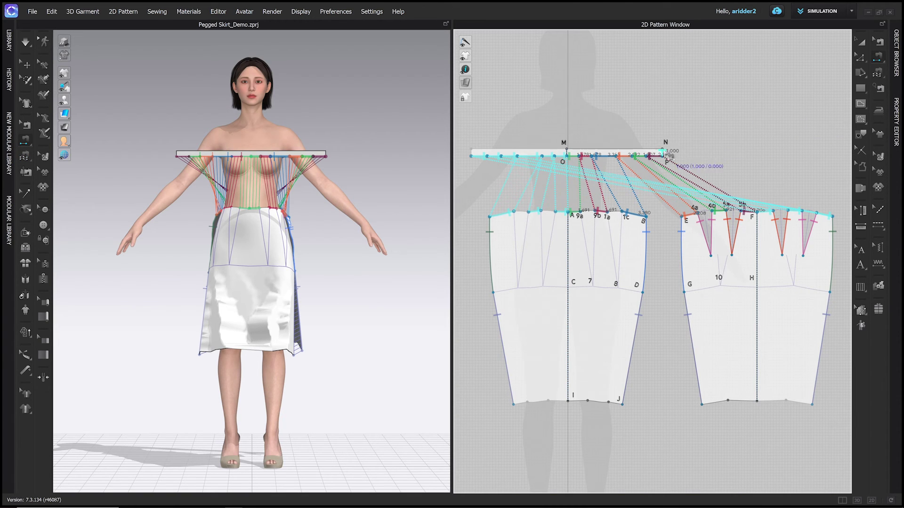
pyautogui.click(666, 155)
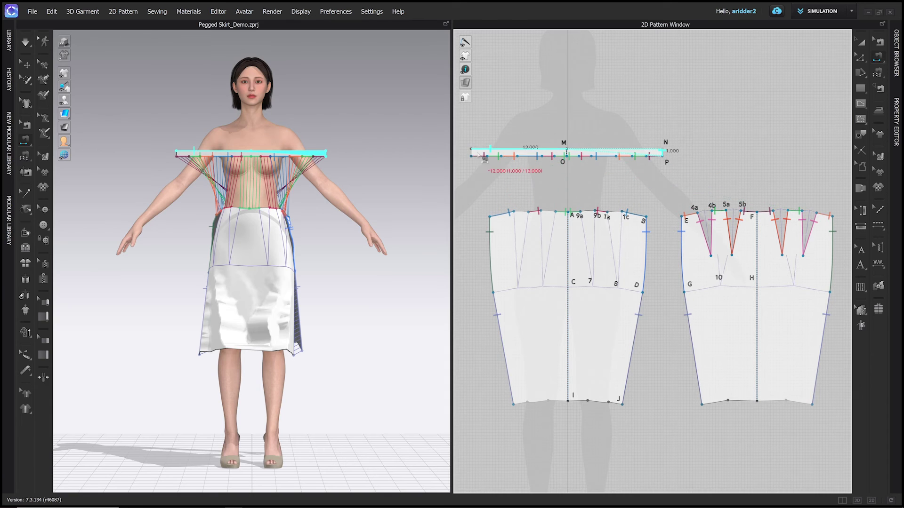
pyautogui.click(478, 157)
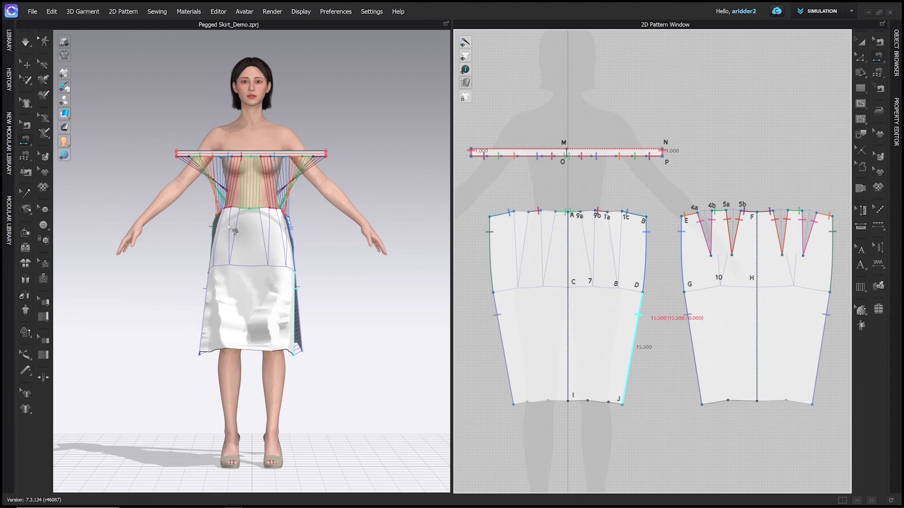
# Step: Arrange the waistband around the avatar's waist using the front centre arrangement point at the midriff
pyautogui.press('q')
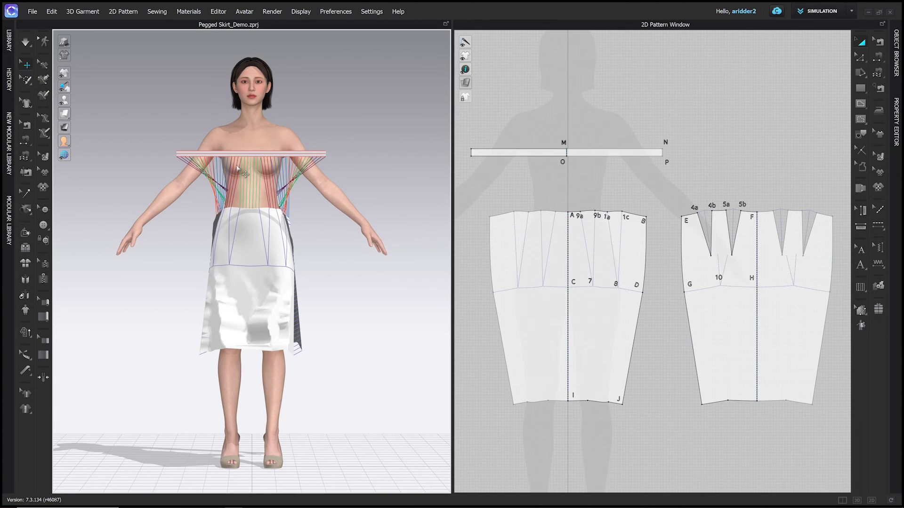
pyautogui.hotkey('shift', 'f')
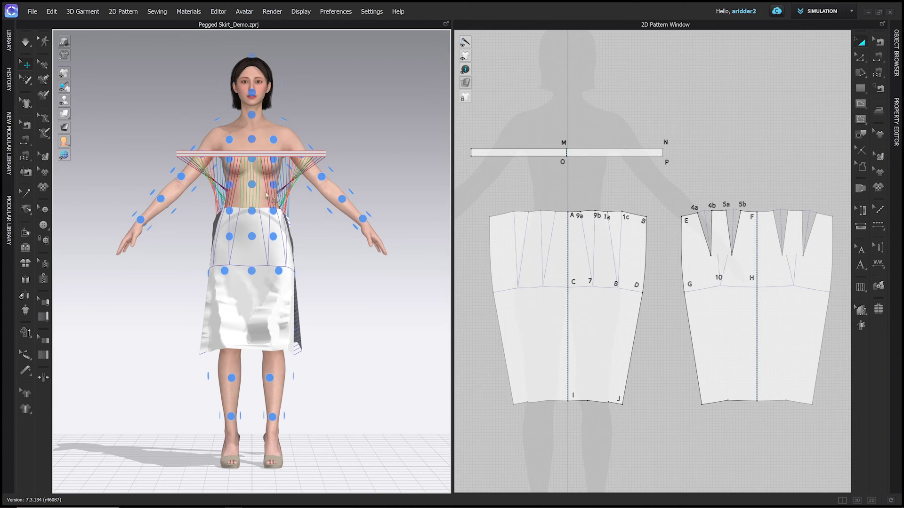
pyautogui.click(271, 155)
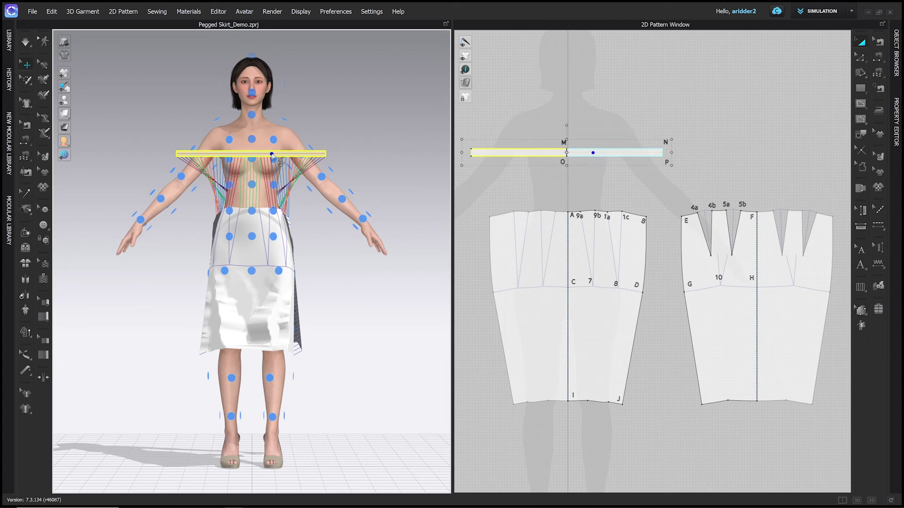
pyautogui.click(254, 185)
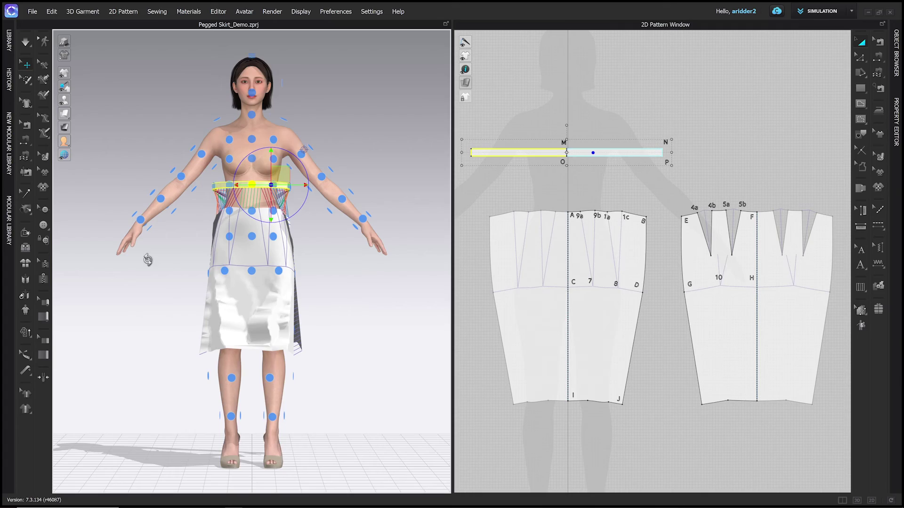
# Step: Simulate the skirt and pull the waistband up into an even position around the avatar's waist
pyautogui.moveTo(146, 258); pyautogui.dragTo(358, 269, button='right')
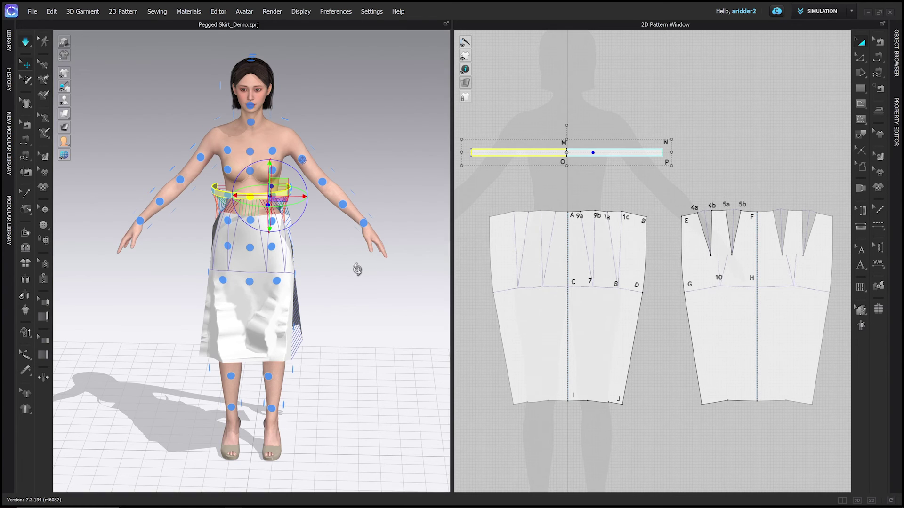
pyautogui.press('space')
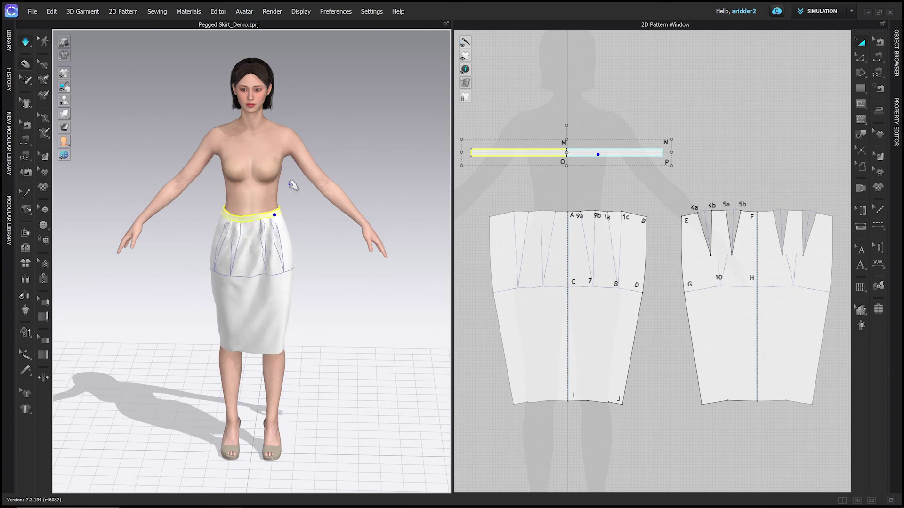
pyautogui.moveTo(252, 219); pyautogui.dragTo(254, 198)
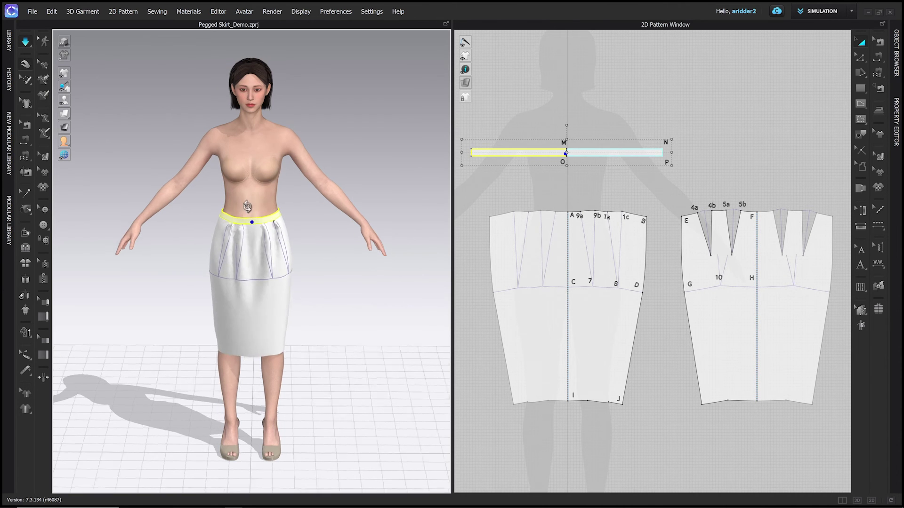
pyautogui.moveTo(244, 193); pyautogui.dragTo(258, 236, button='right')
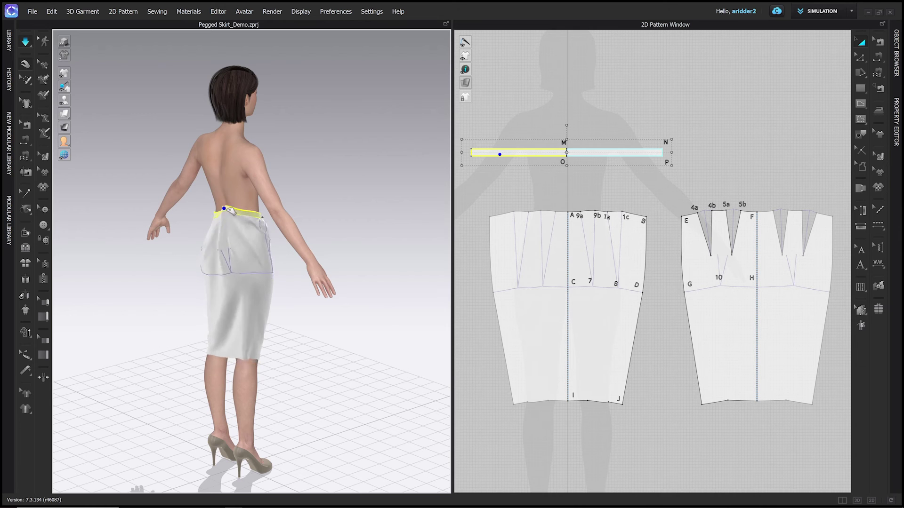
pyautogui.press('2')
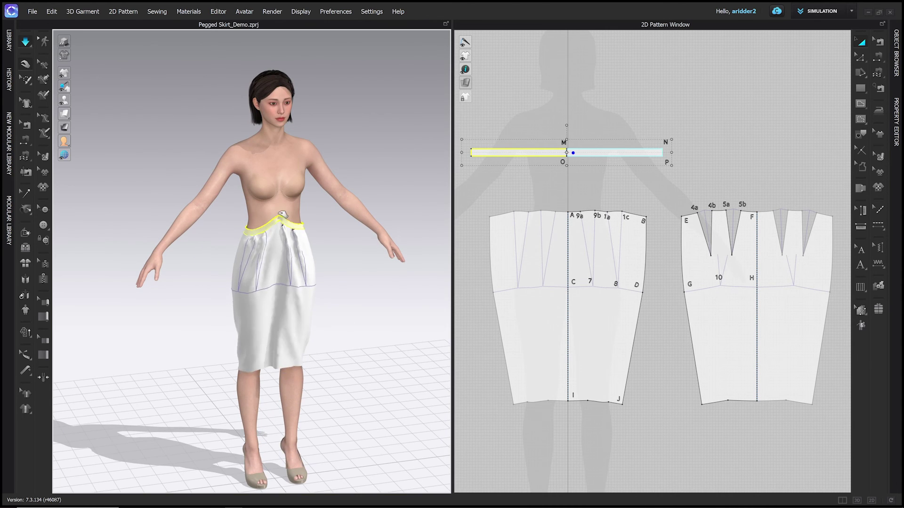
pyautogui.press('2')
pyautogui.moveTo(281, 242); pyautogui.dragTo(285, 231)
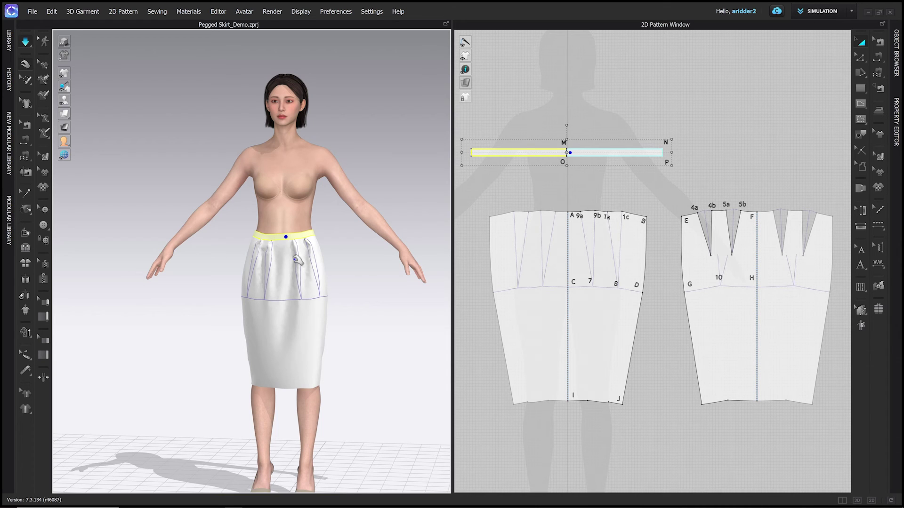
pyautogui.click(264, 229)
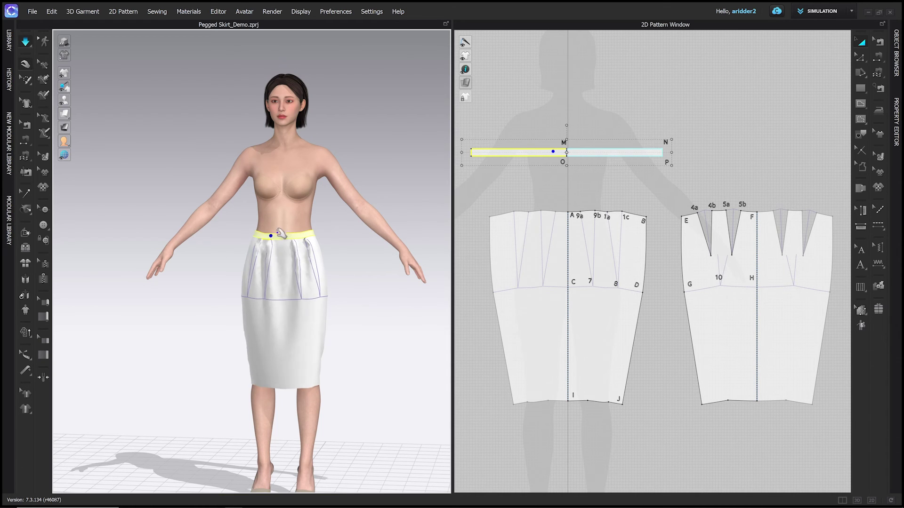
pyautogui.click(278, 238)
# Step: Unlock the baselines in the 2D pattern window for editing with Edit Pattern
pyautogui.click(577, 202)
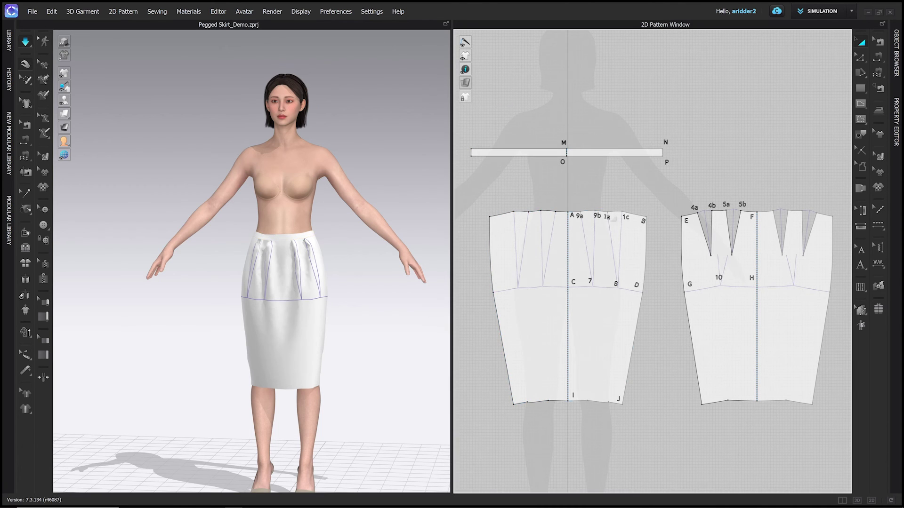
pyautogui.press('z')
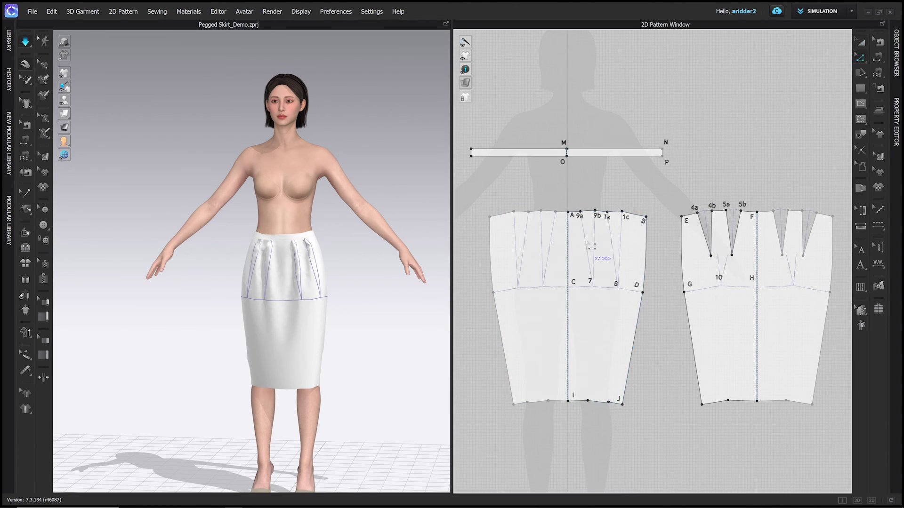
pyautogui.scroll(5, 584, 243)
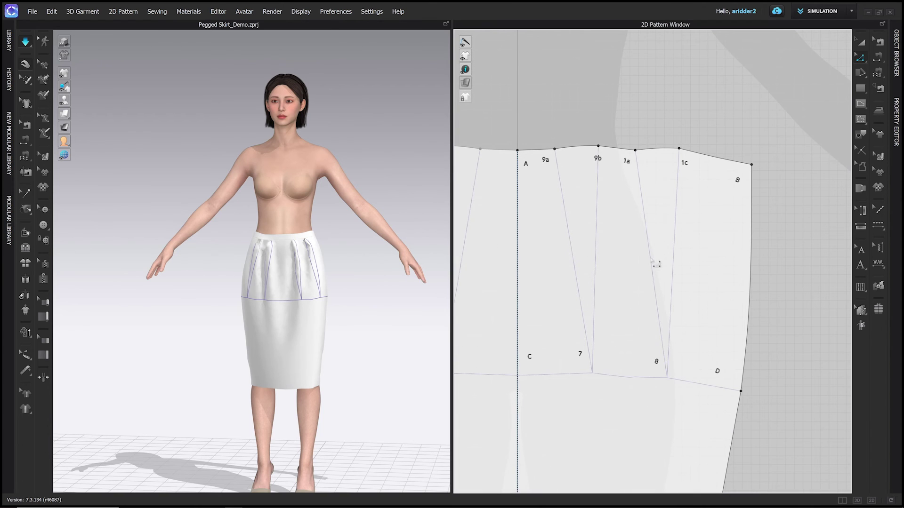
pyautogui.scroll(-5, 680, 264)
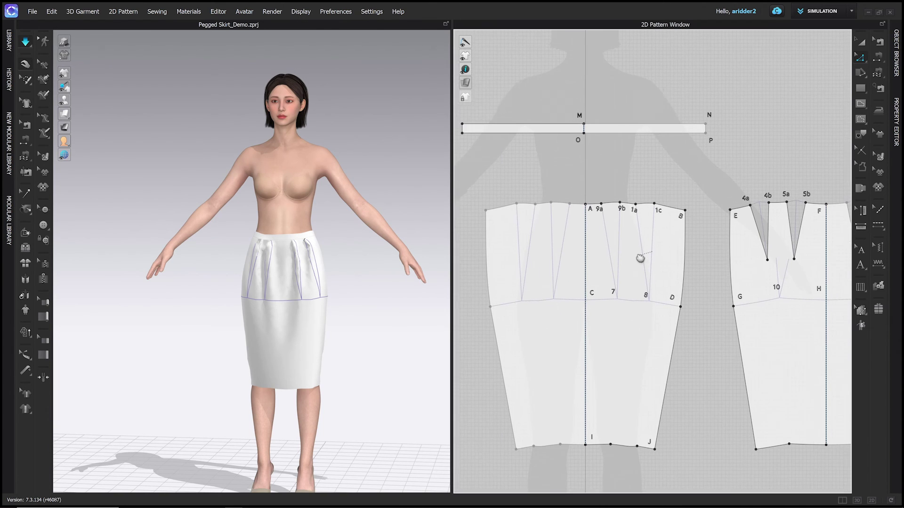
pyautogui.moveTo(640, 258); pyautogui.dragTo(613, 226, button='middle')
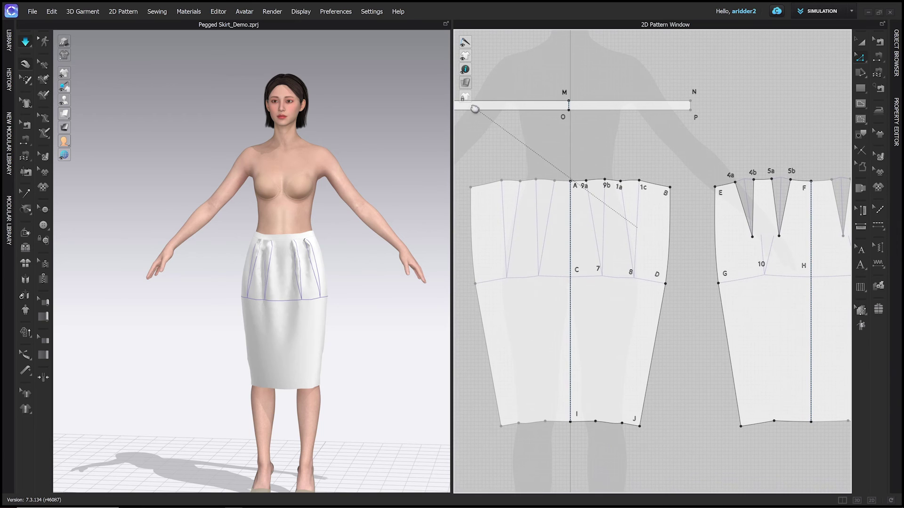
pyautogui.click(485, 156)
pyautogui.moveTo(464, 100)
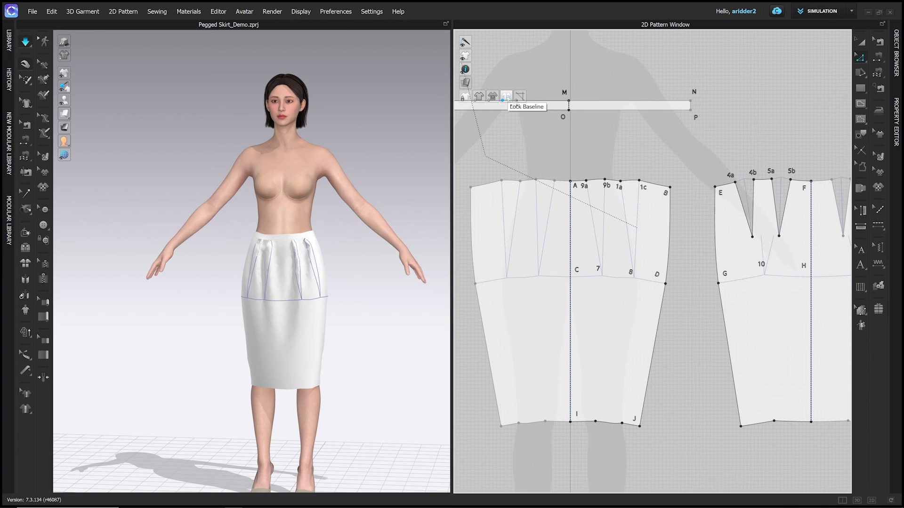
pyautogui.click(507, 97)
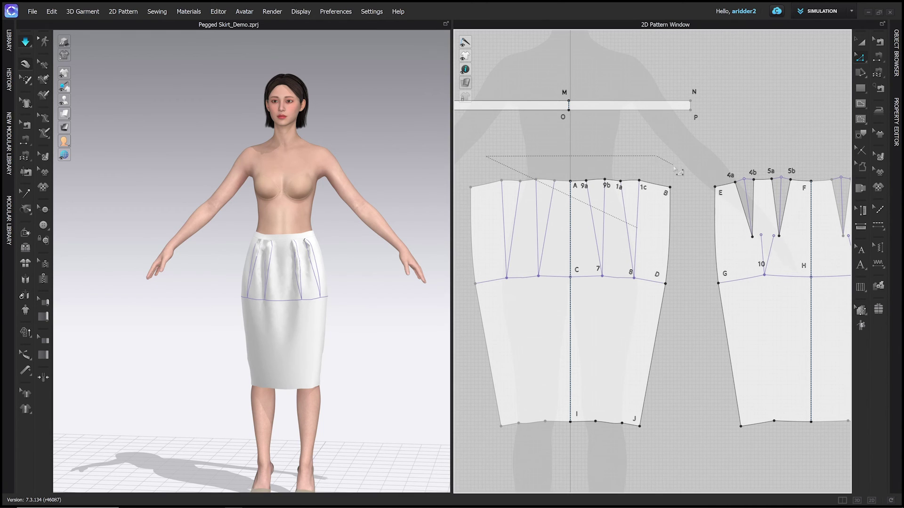
pyautogui.press('Escape')
# Step: Convert the front pleat baselines 9b–7 and 1c–8 to internal lines
pyautogui.click(637, 222)
pyautogui.click(609, 227)
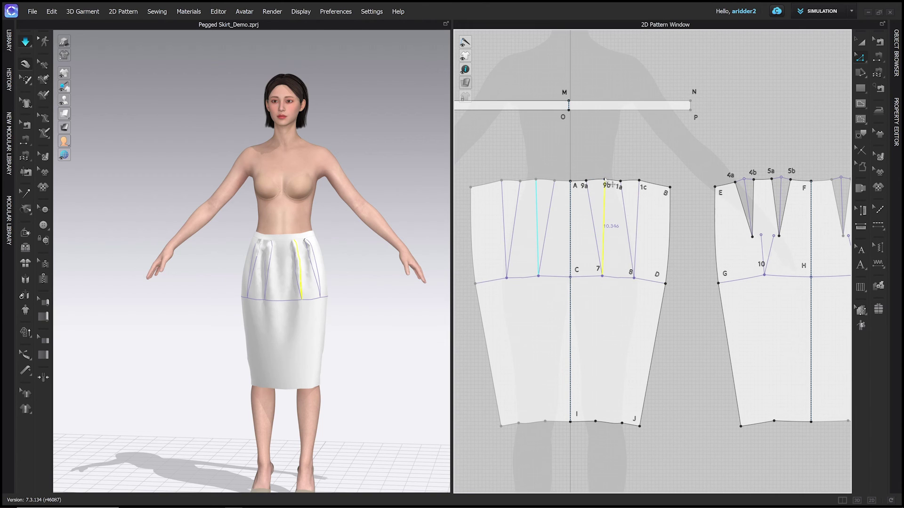
pyautogui.keyDown('shift'); pyautogui.click(639, 220); pyautogui.keyUp('shift')
pyautogui.rightClick(639, 219)
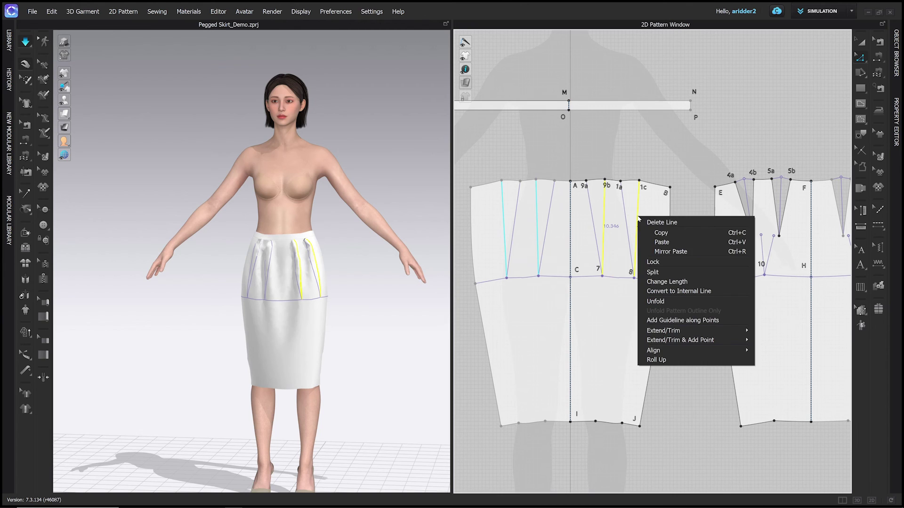
pyautogui.click(668, 292)
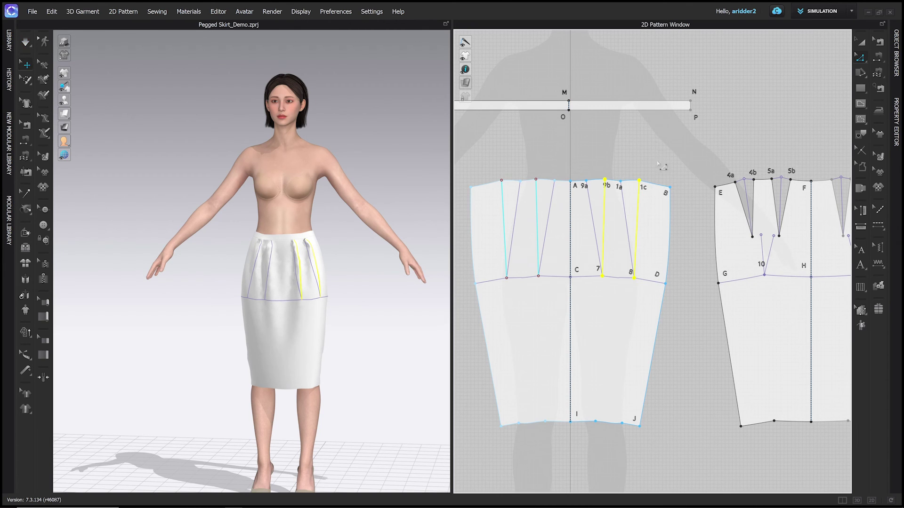
# Step: Set the fold strength to 100 and the fold angle to 0 for the front pleat lines 9b–7 and 1c–8
pyautogui.click(703, 222)
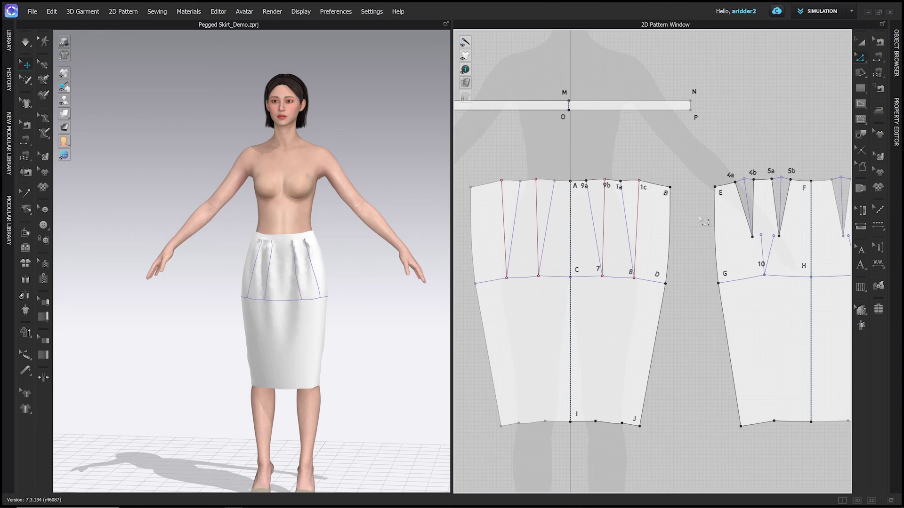
pyautogui.click(639, 217)
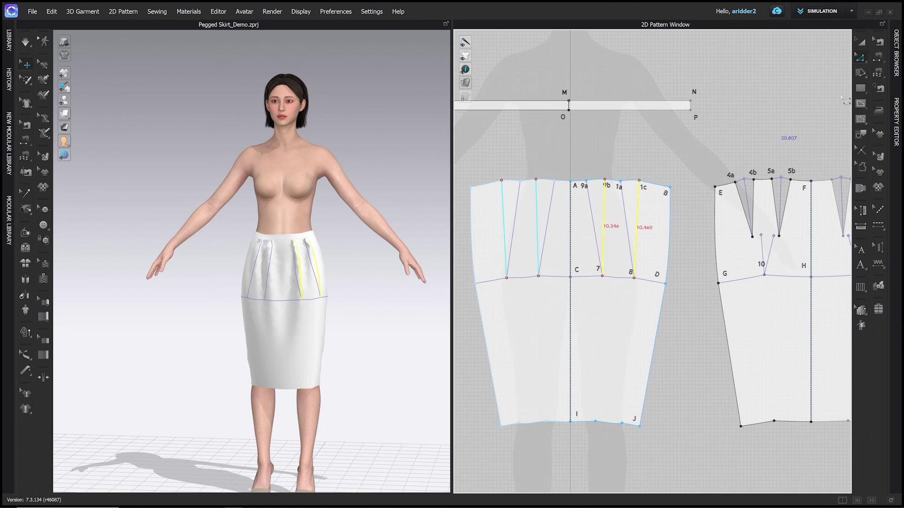
pyautogui.click(898, 54)
pyautogui.click(897, 121)
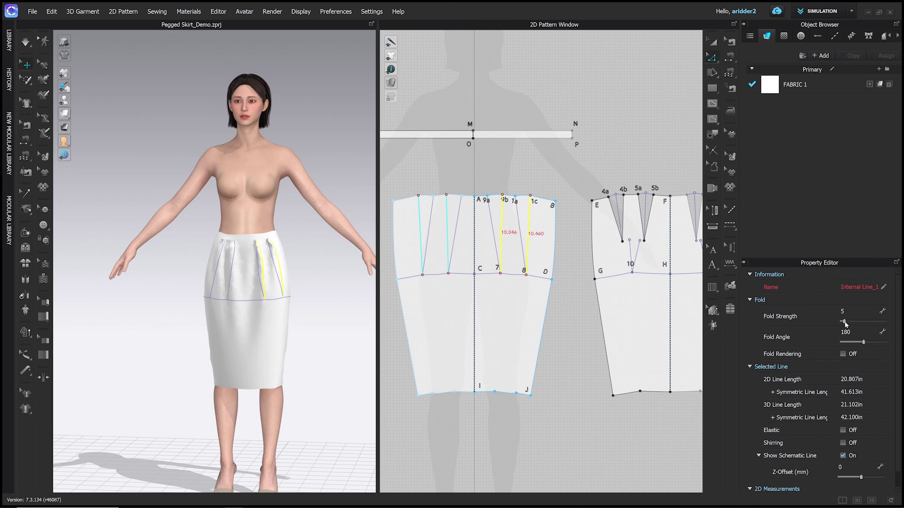
pyautogui.moveTo(844, 322); pyautogui.dragTo(889, 324)
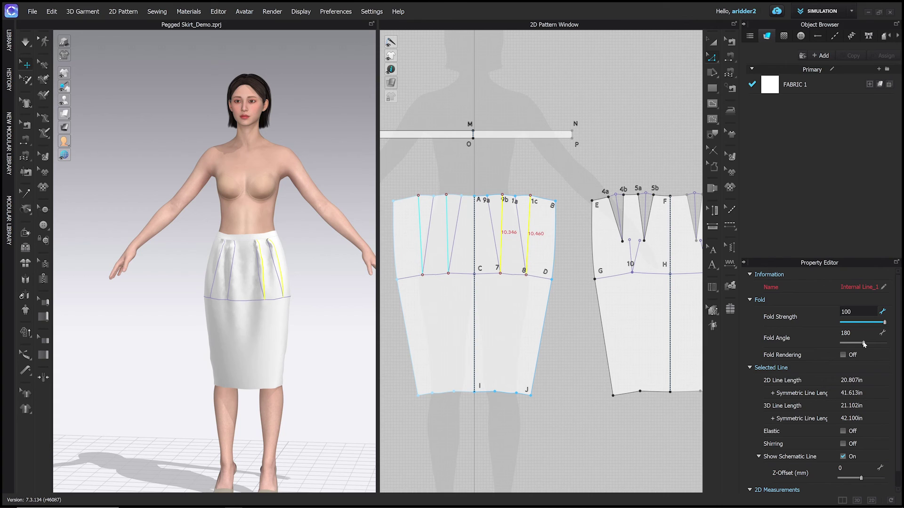
pyautogui.moveTo(864, 344); pyautogui.dragTo(846, 344)
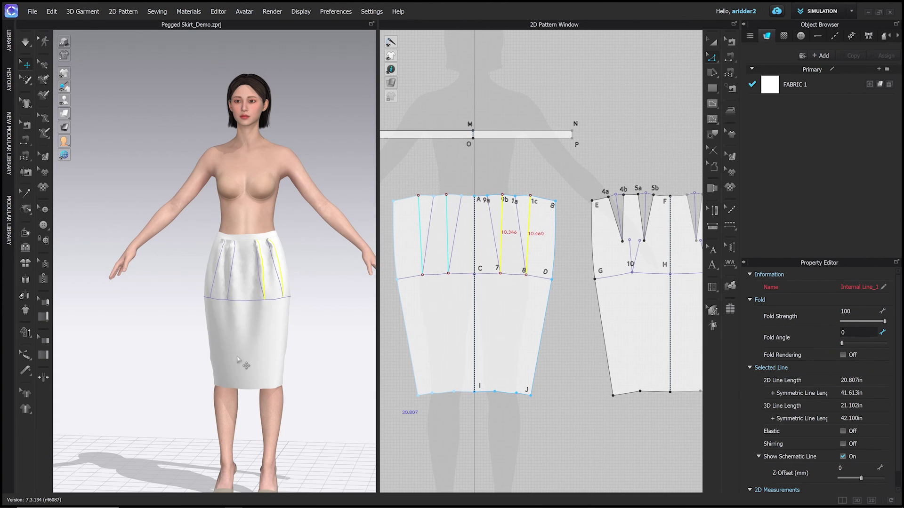
# Step: Simulate the folded front pleats and adjust the skirt front and waistband on the avatar
pyautogui.click(263, 281)
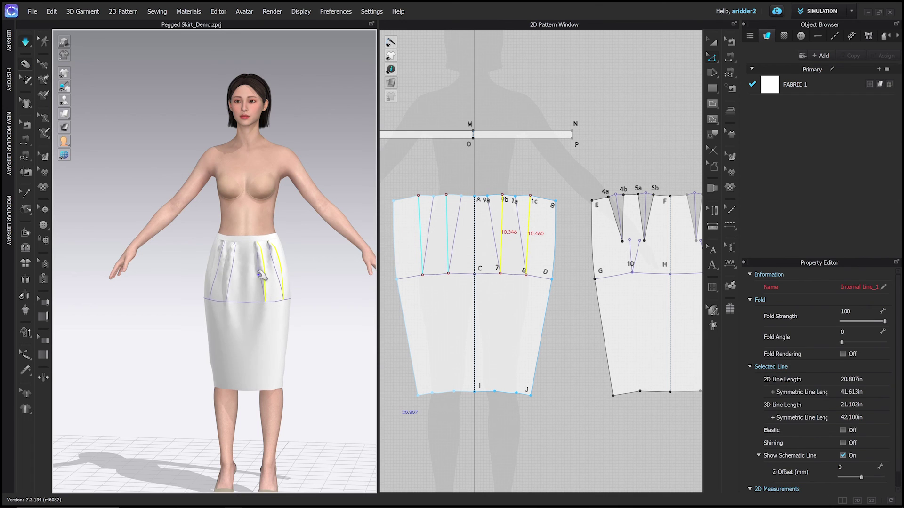
pyautogui.click(257, 238)
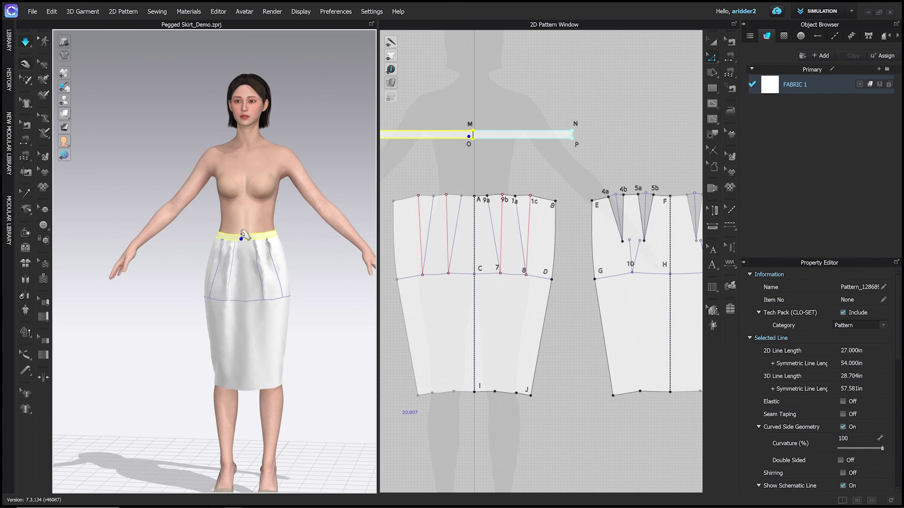
pyautogui.moveTo(245, 240); pyautogui.dragTo(257, 278, button='right')
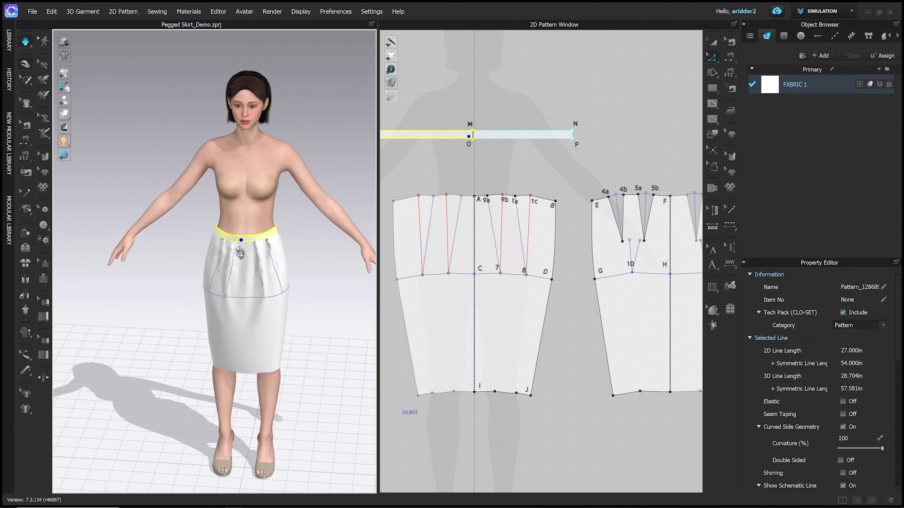
pyautogui.scroll(2, 243, 261)
pyautogui.moveTo(239, 248); pyautogui.dragTo(248, 252, button='right')
# Step: Apply Strengthen to the front skirt panel and simulate it
pyautogui.click(251, 275)
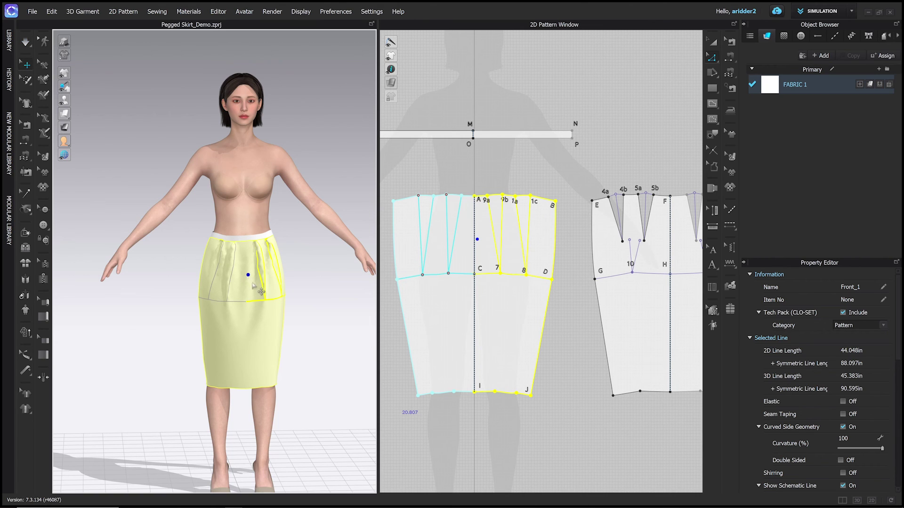
pyautogui.rightClick(245, 282)
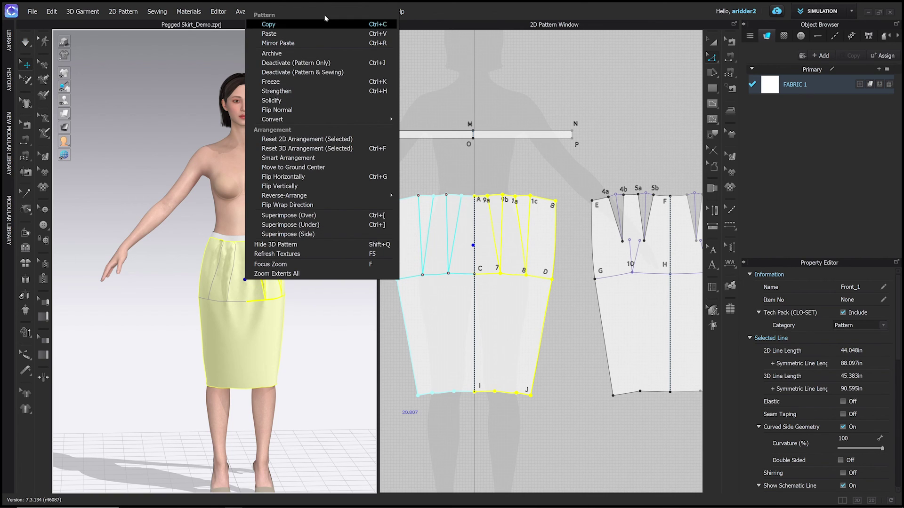
pyautogui.click(321, 91)
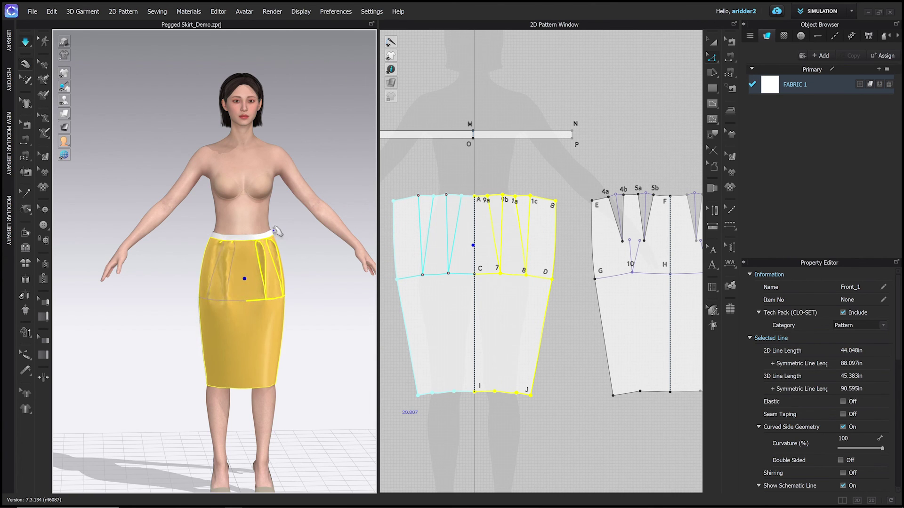
# Step: Adjust the waistband on the avatar during simulation and remove Strengthen from the front skirt panel
pyautogui.moveTo(247, 261)
pyautogui.mouseDown(button='right')
pyautogui.moveTo(246, 272)
pyautogui.moveTo(259, 264)
pyautogui.mouseUp(button='right')
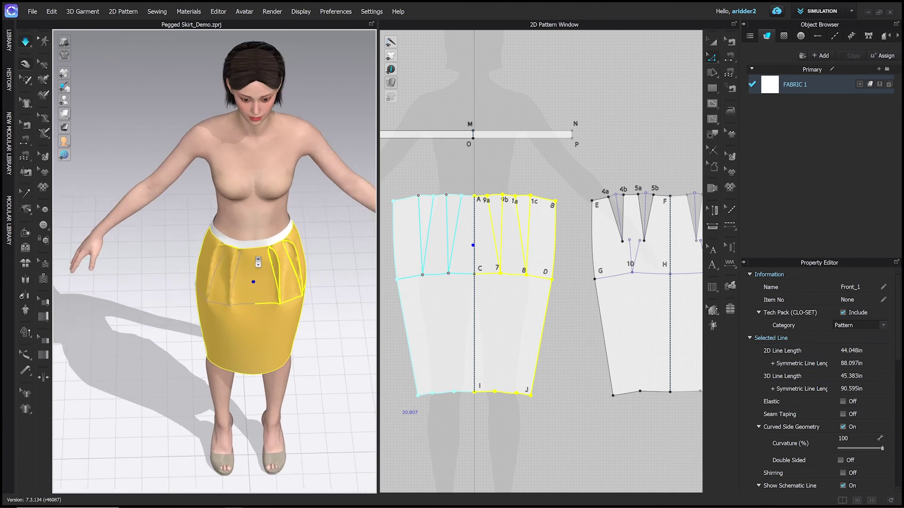
pyautogui.click(189, 232)
pyautogui.scroll(5, 188, 221)
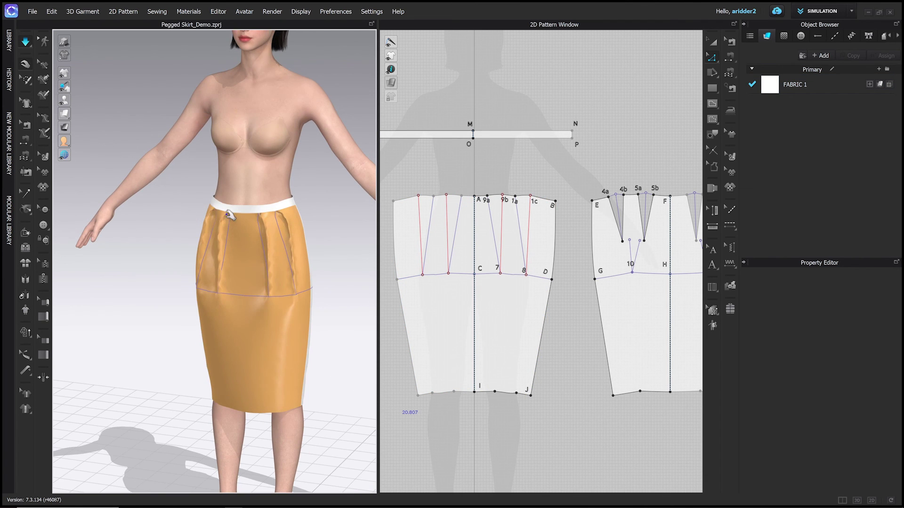
pyautogui.click(246, 207)
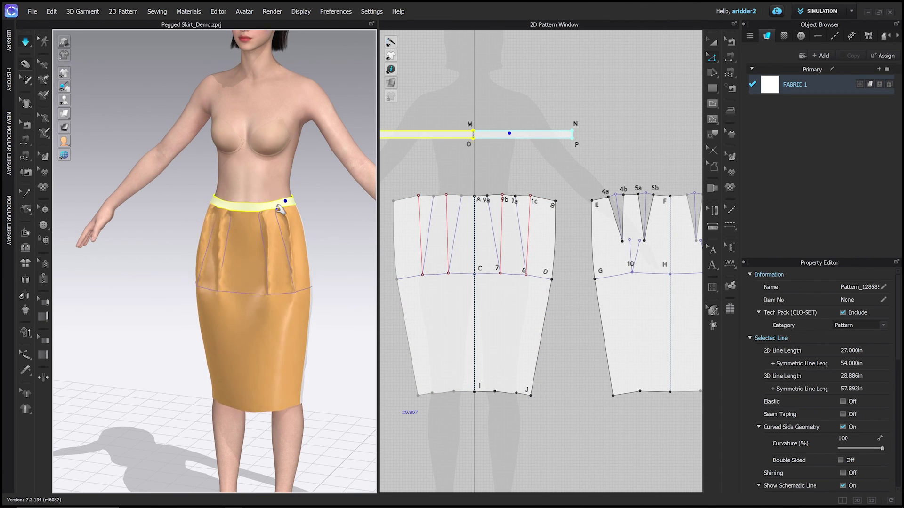
pyautogui.moveTo(256, 203); pyautogui.dragTo(271, 230, button='right')
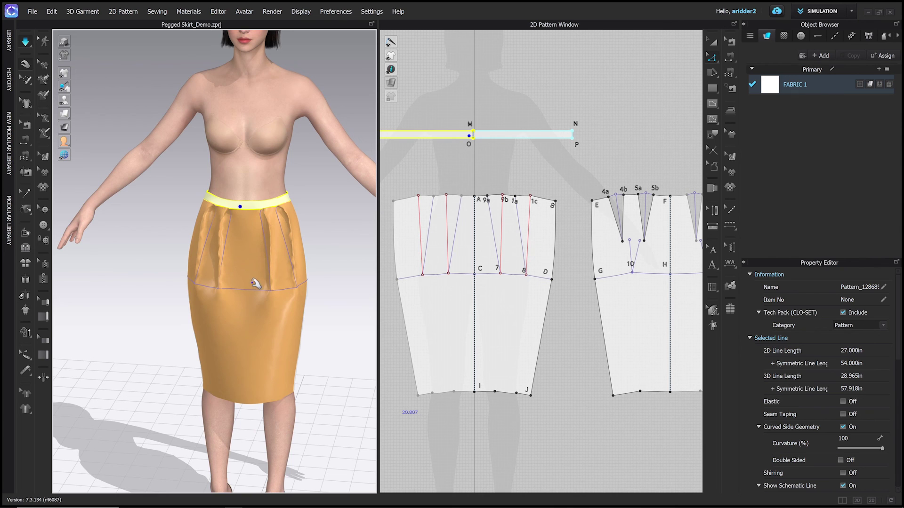
pyautogui.moveTo(278, 267); pyautogui.dragTo(261, 255, button='right')
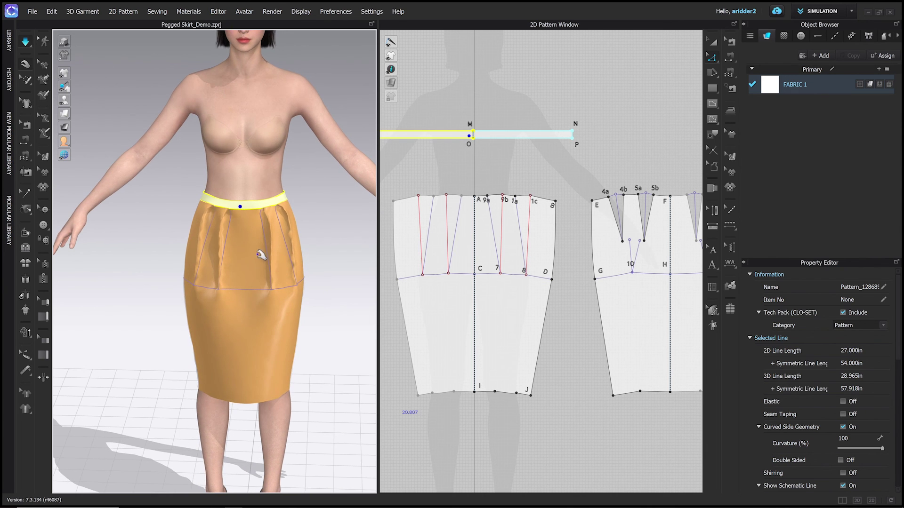
pyautogui.rightClick(257, 255)
pyautogui.click(307, 193)
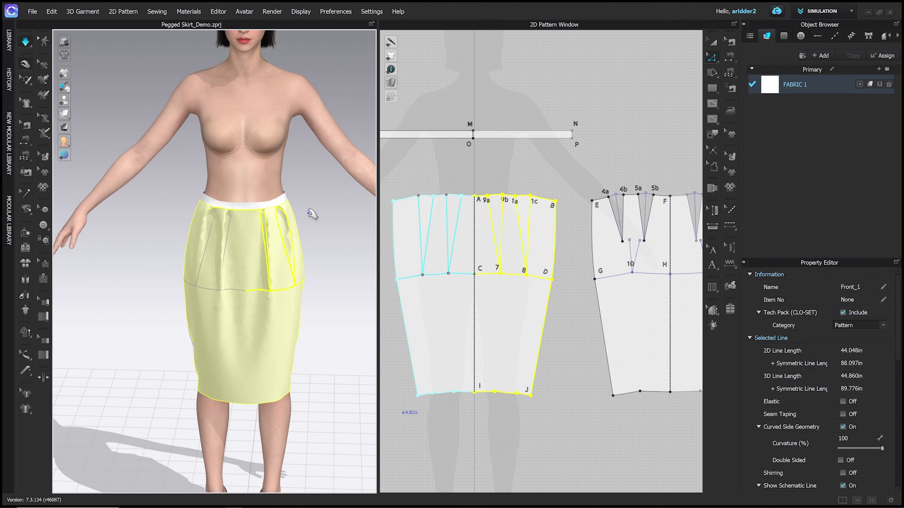
# Step: Adjust the back skirt panel near its hem on the avatar while simulating
pyautogui.moveTo(312, 214); pyautogui.dragTo(400, 232, button='right')
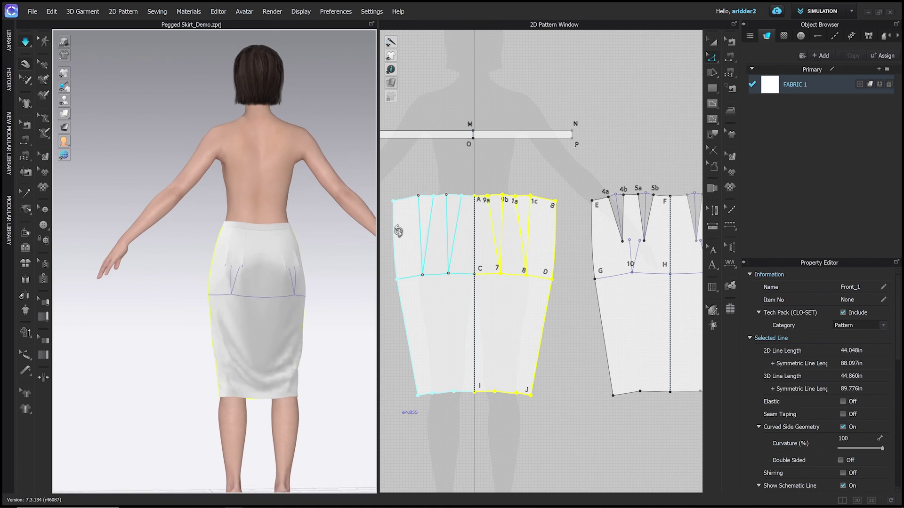
pyautogui.scroll(5, 260, 302)
pyautogui.scroll(-3, 265, 292)
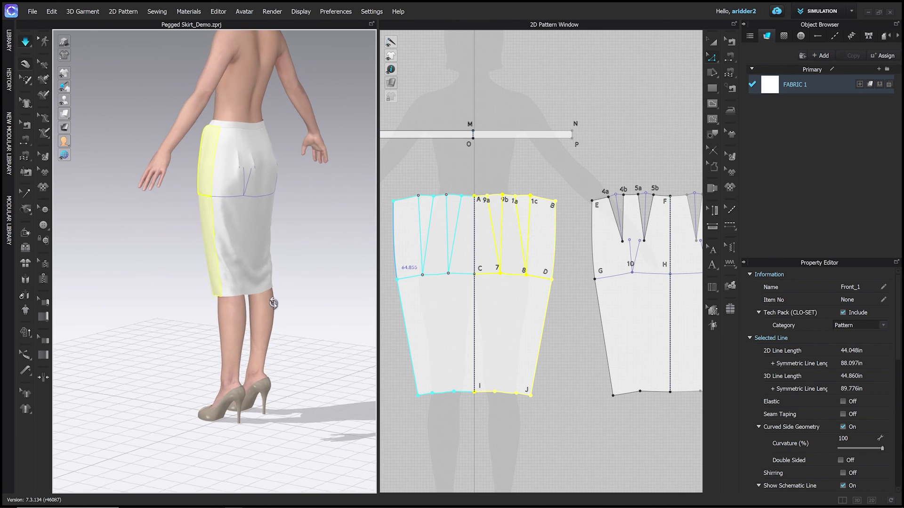
pyautogui.press('q')
pyautogui.click(264, 281)
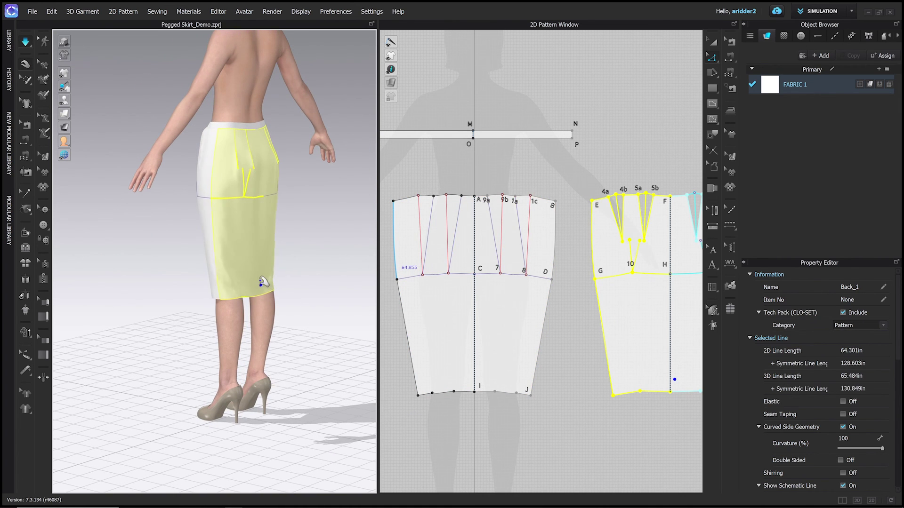
pyautogui.moveTo(276, 288); pyautogui.dragTo(293, 249, button='right')
pyautogui.press('8')
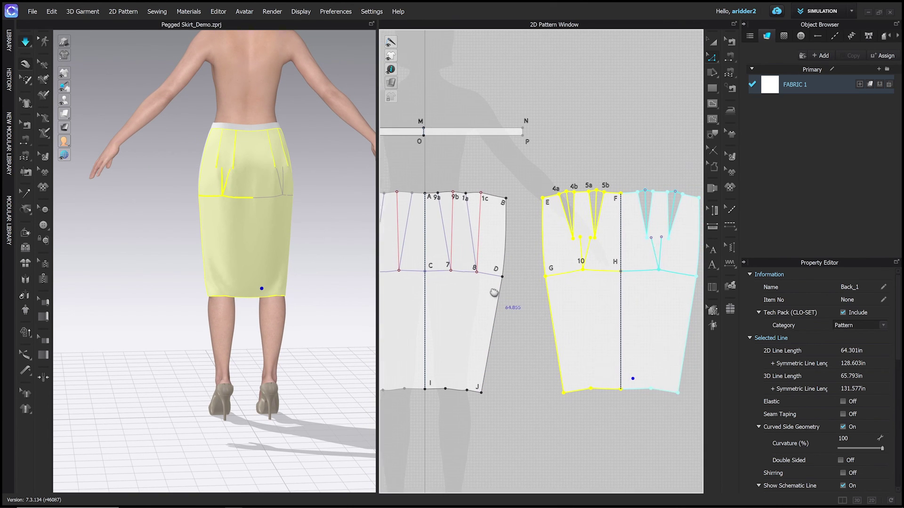
# Step: Cut & Sew the back skirt pattern along its center back line
pyautogui.hscroll(2, 542, 306)
pyautogui.hscroll(3, 518, 324)
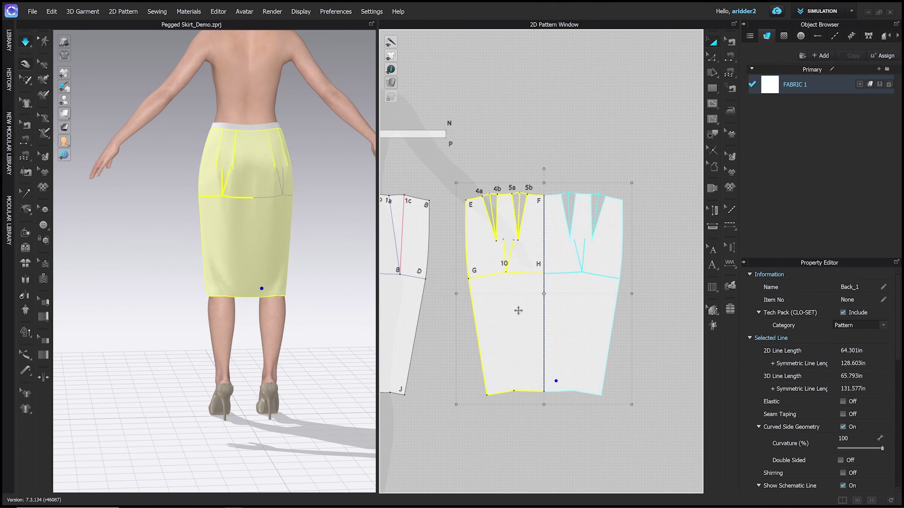
pyautogui.press('a')
pyautogui.click(590, 308)
pyautogui.rightClick(545, 312)
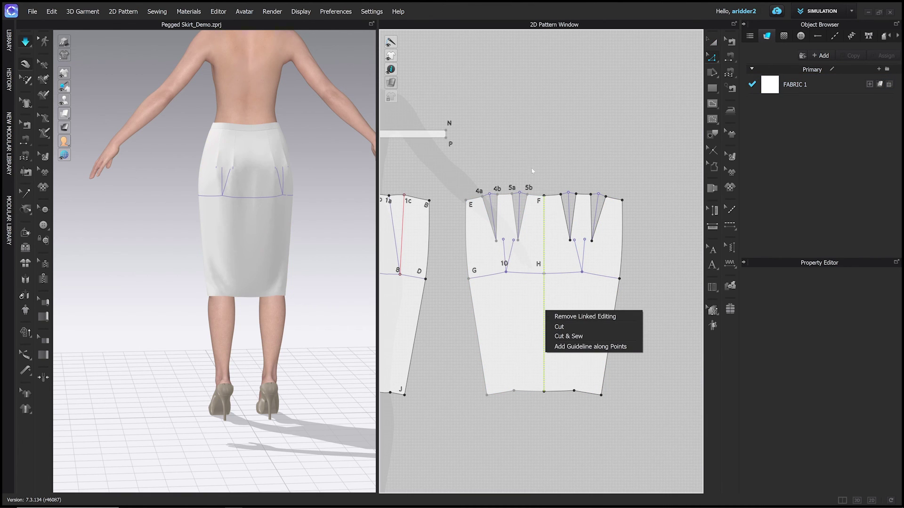
pyautogui.click(560, 336)
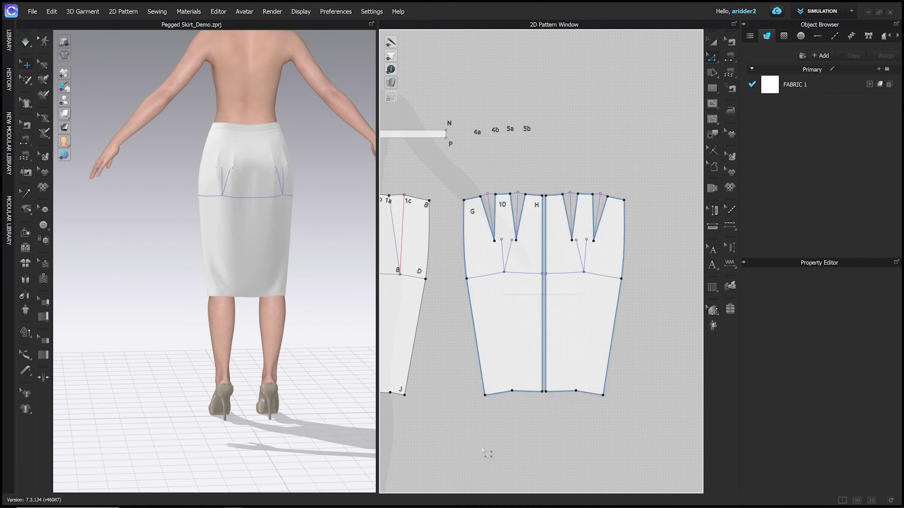
# Step: Delete the unlabelled back half and place a linked symmetric copy of the labelled half beside it
pyautogui.click(574, 303)
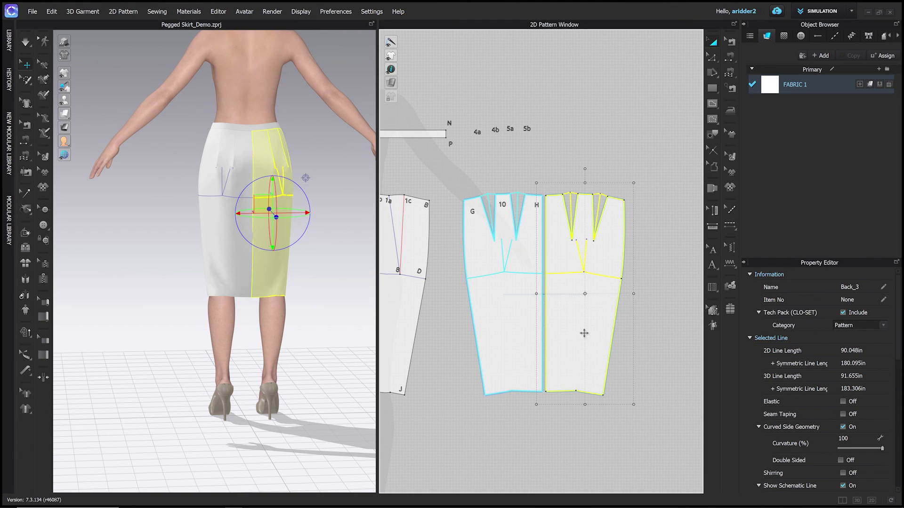
pyautogui.click(491, 331)
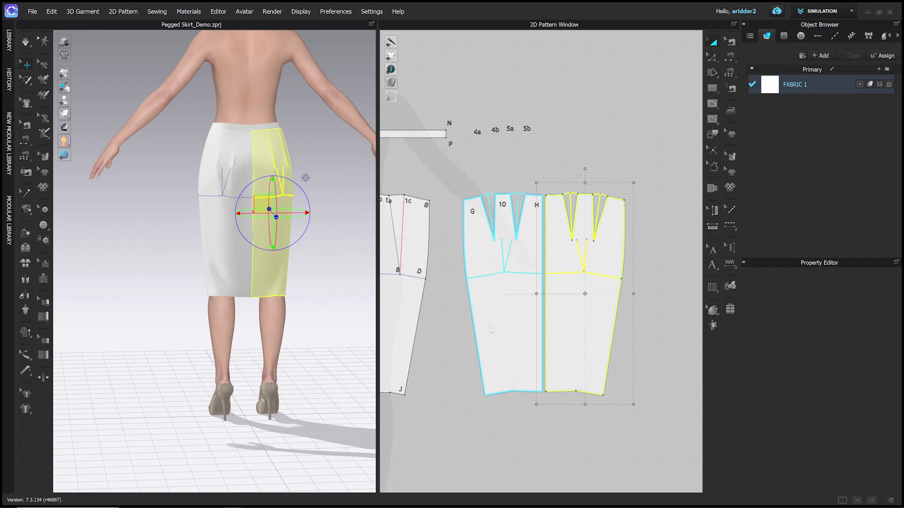
pyautogui.press('Delete')
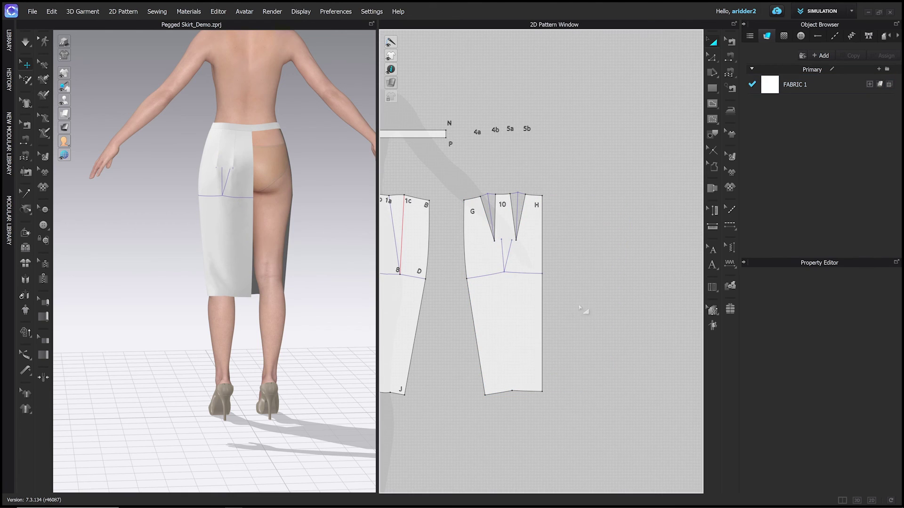
pyautogui.click(524, 316)
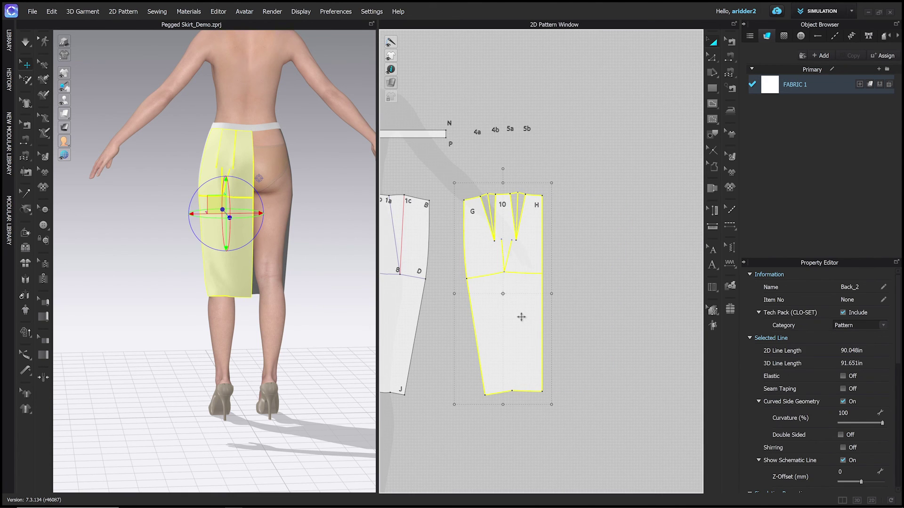
pyautogui.hotkey('ctrl', 'r')
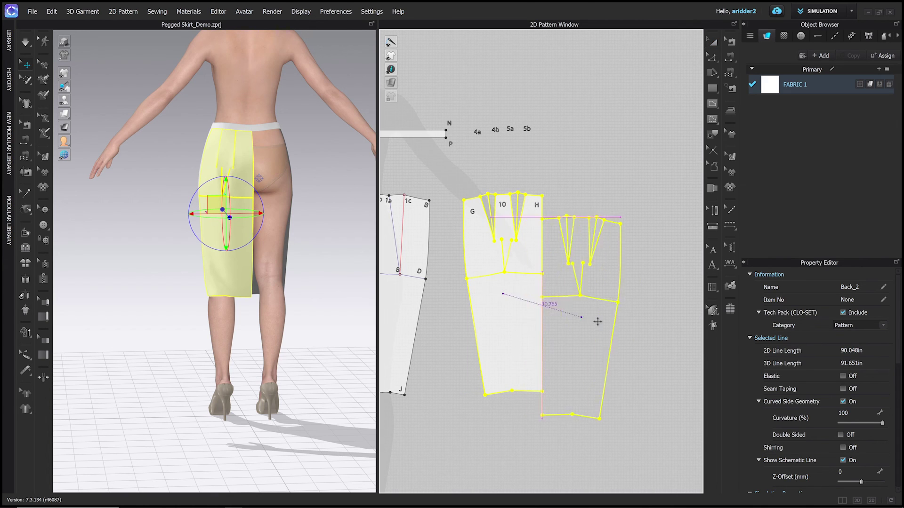
pyautogui.click(596, 293)
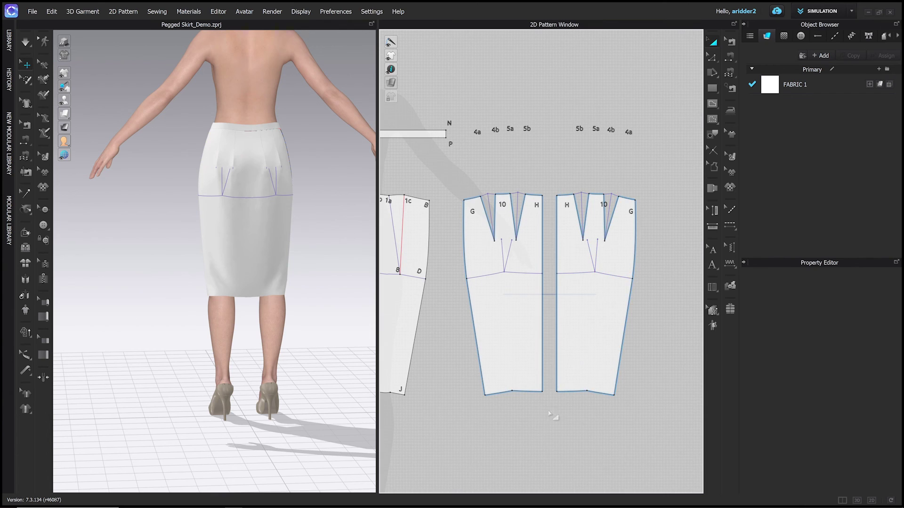
# Step: Split the center back edge into two lines at 8 in above the hem
pyautogui.moveTo(551, 420); pyautogui.dragTo(547, 371, button='middle')
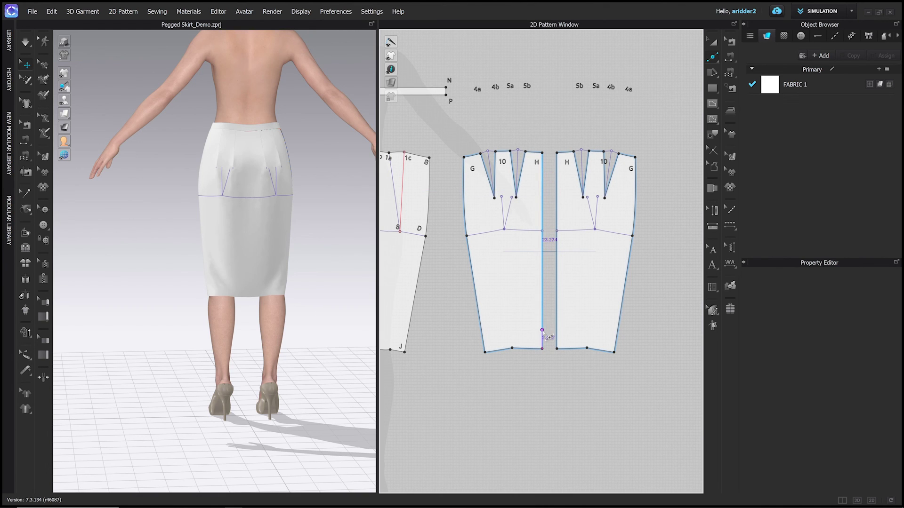
pyautogui.rightClick(542, 331)
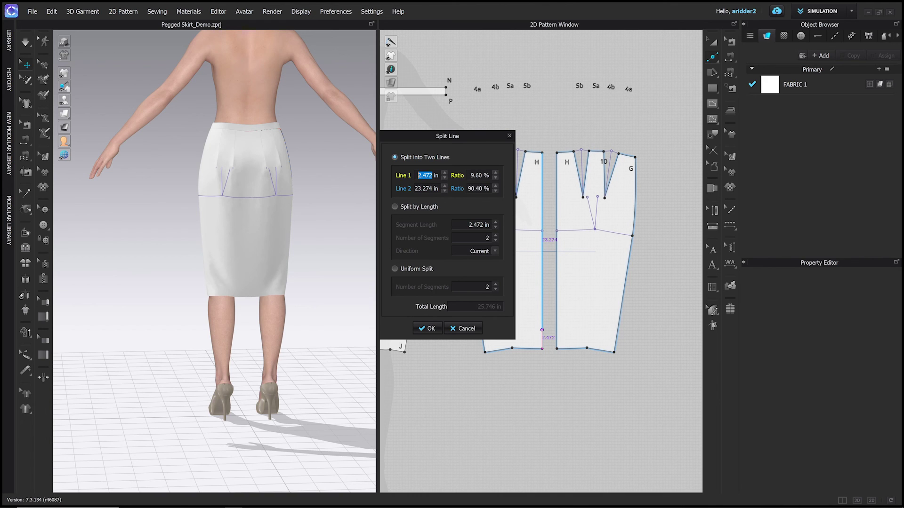
pyautogui.write('8')
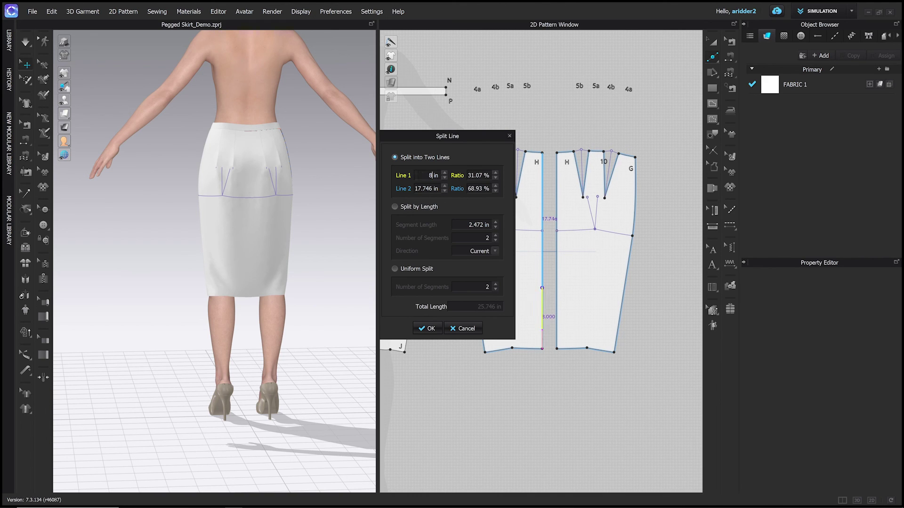
pyautogui.click(429, 329)
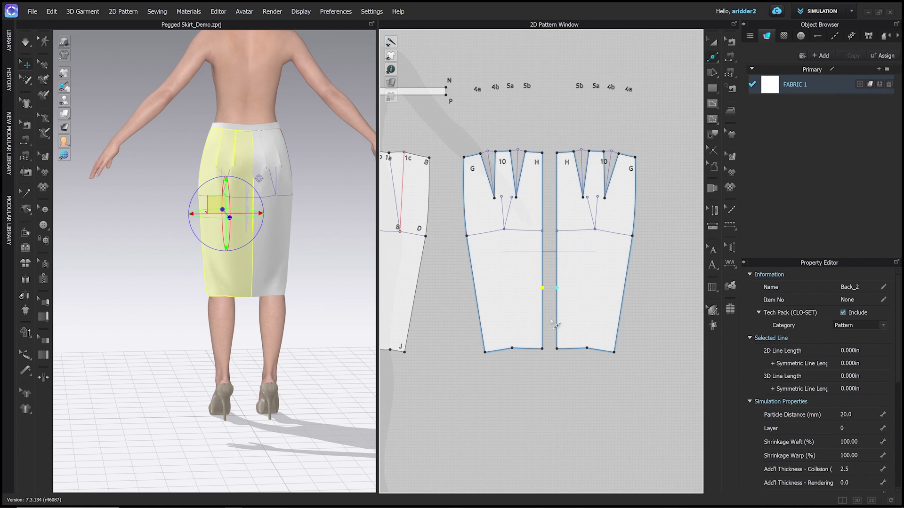
# Step: Sew the two center back edges together from the split point up to the waist, leaving the lower section open
pyautogui.press('b')
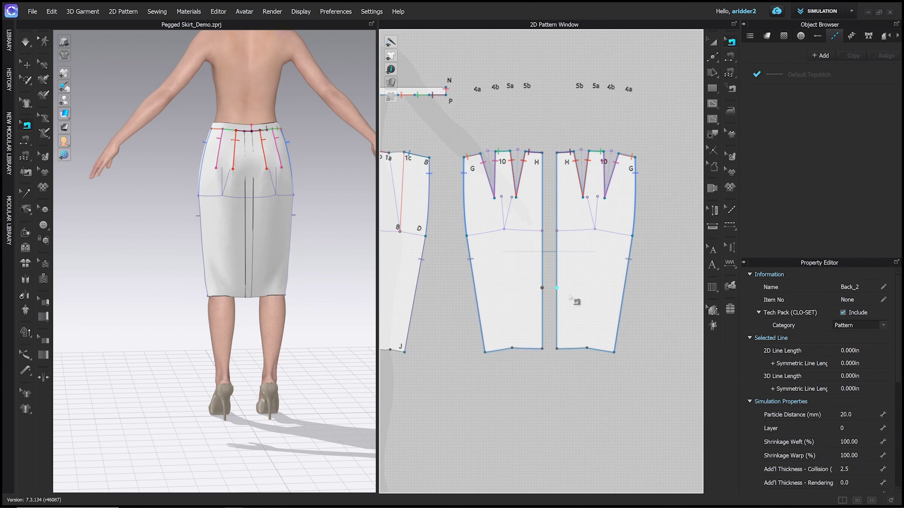
pyautogui.press('n')
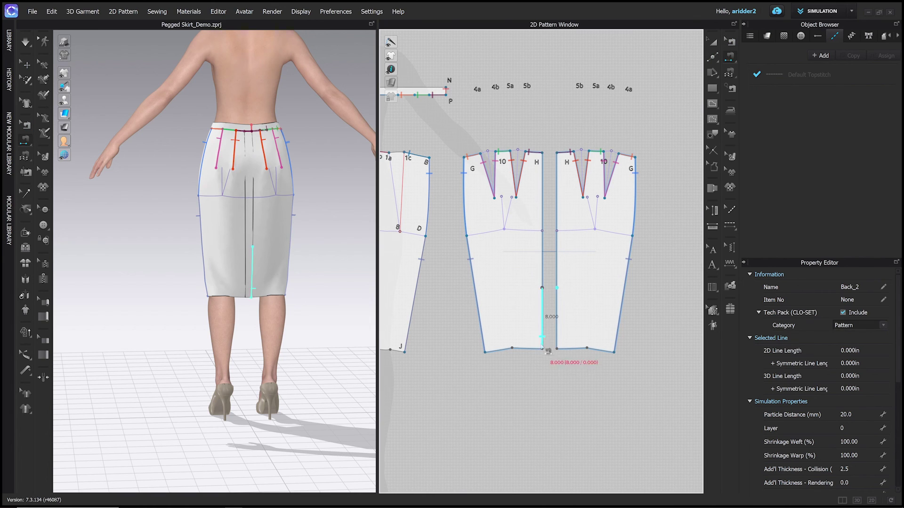
pyautogui.click(542, 288)
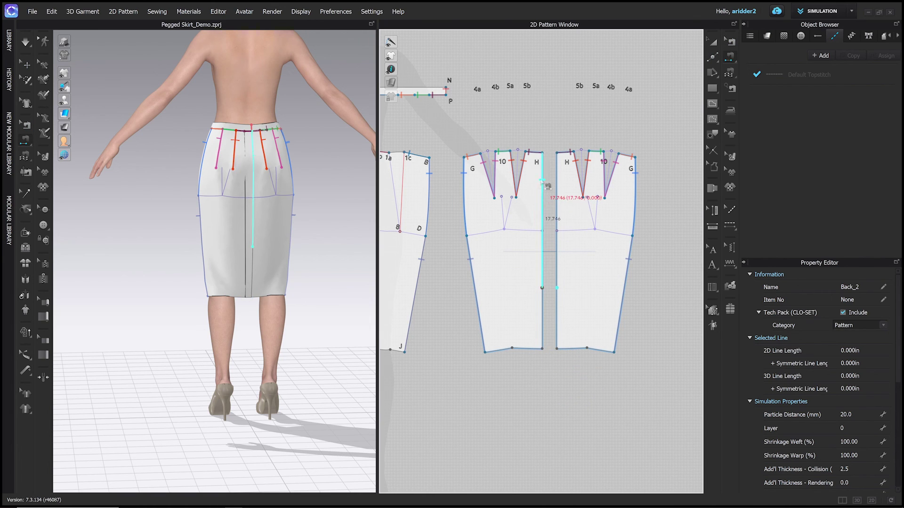
pyautogui.click(542, 152)
pyautogui.click(557, 288)
pyautogui.click(557, 152)
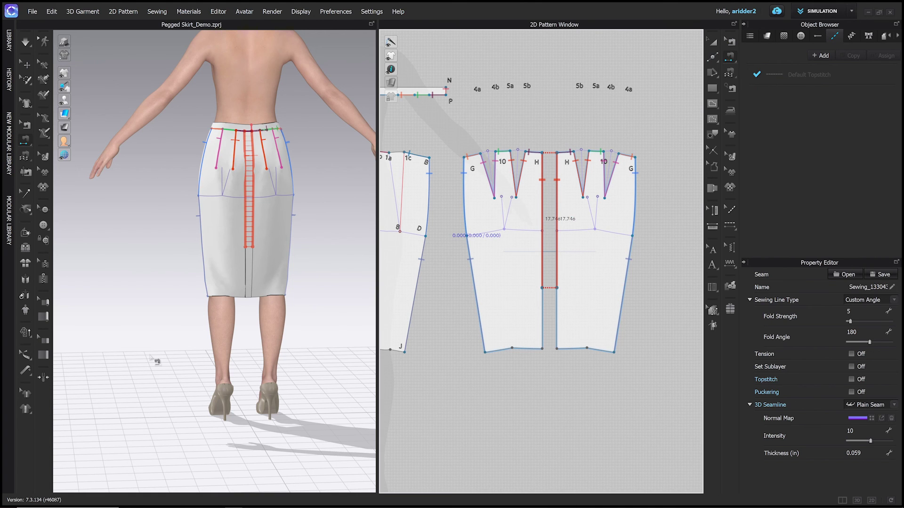
# Step: Simulate the skirt with its back slit and adjust the front of the waistband on the avatar
pyautogui.press('space')
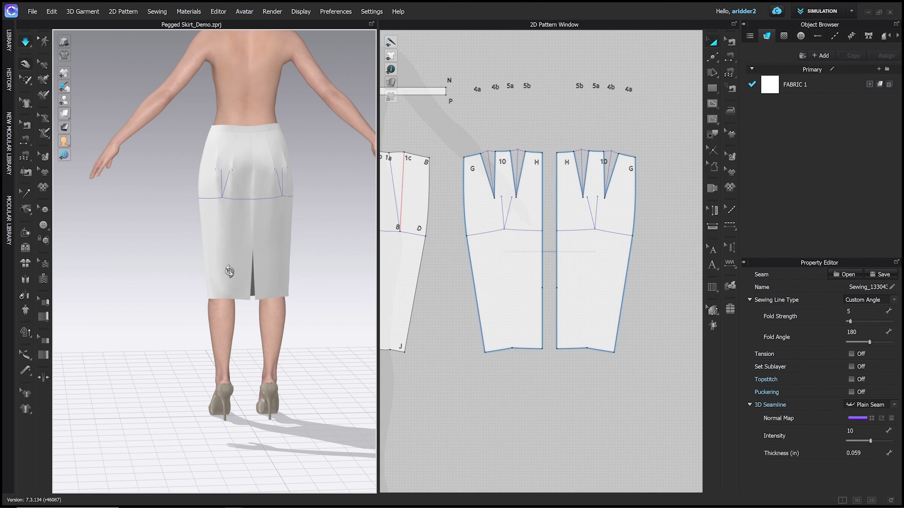
pyautogui.moveTo(229, 272); pyautogui.dragTo(333, 269, button='right')
pyautogui.click(205, 126)
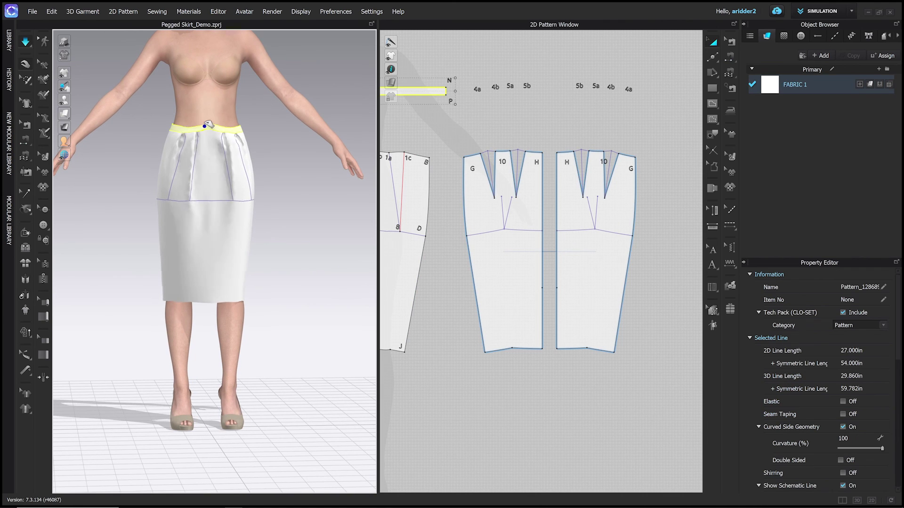
# Step: Apply Hi-Res Garment with 5.0 mm particle distance, 1.0 mm collision thickness and 1.0 mm skin offset
pyautogui.click(25, 332)
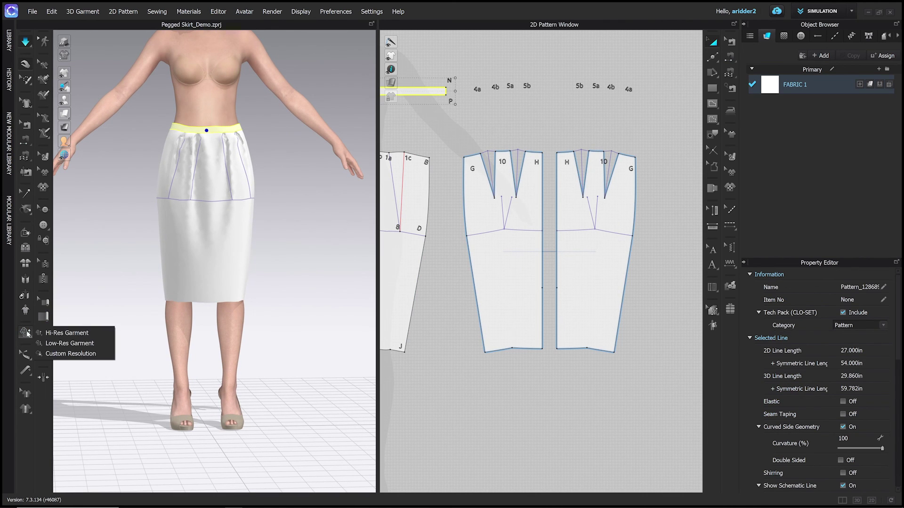
pyautogui.click(66, 333)
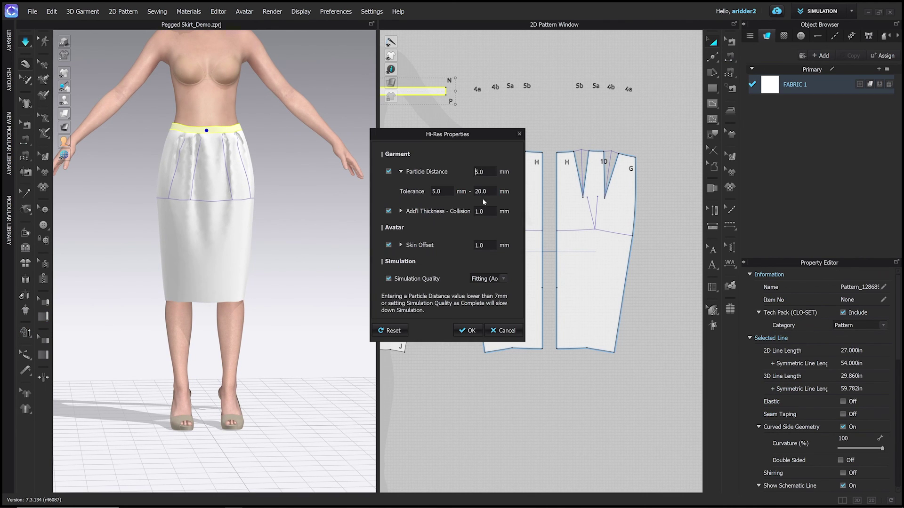
pyautogui.click(468, 330)
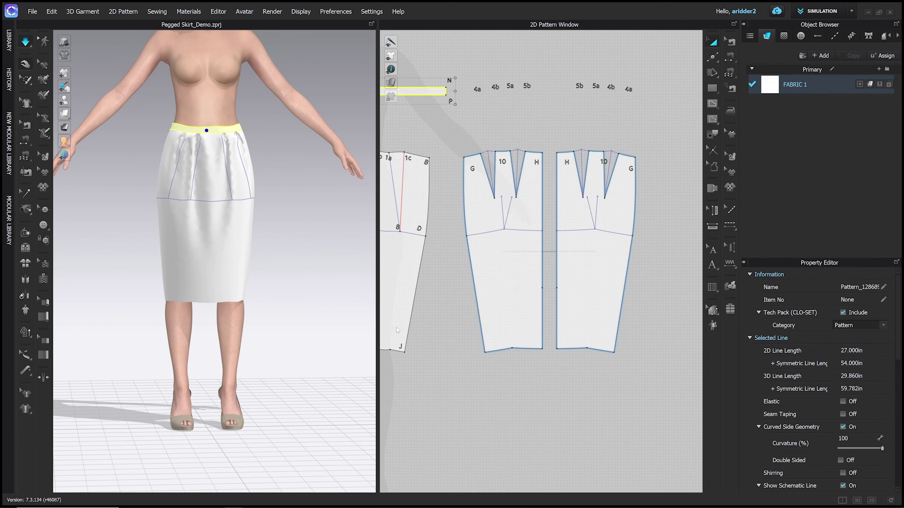